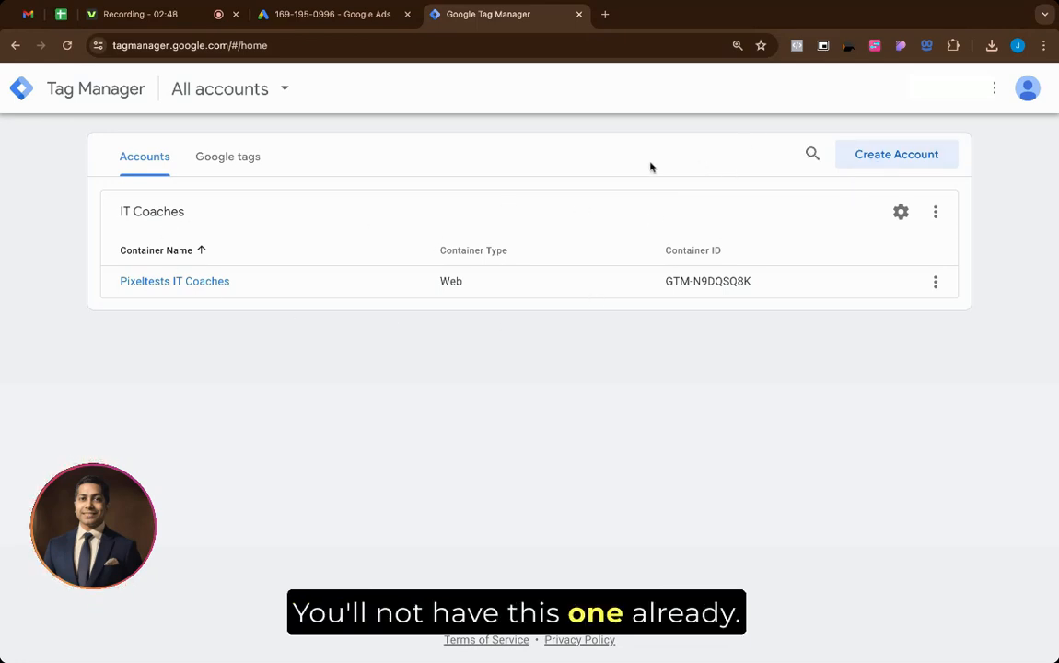
Step: Start a new account named Pixeltests IT Coaches II with India as its country
{"action": "left_click", "coordinate": [897, 156]}
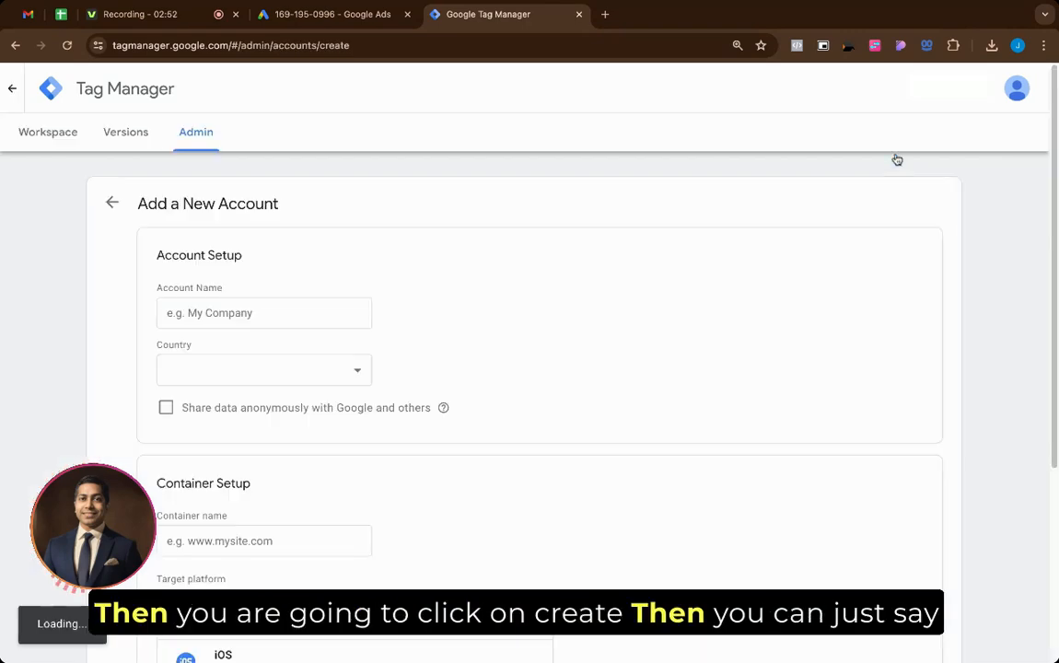
{"action": "left_click", "coordinate": [293, 315]}
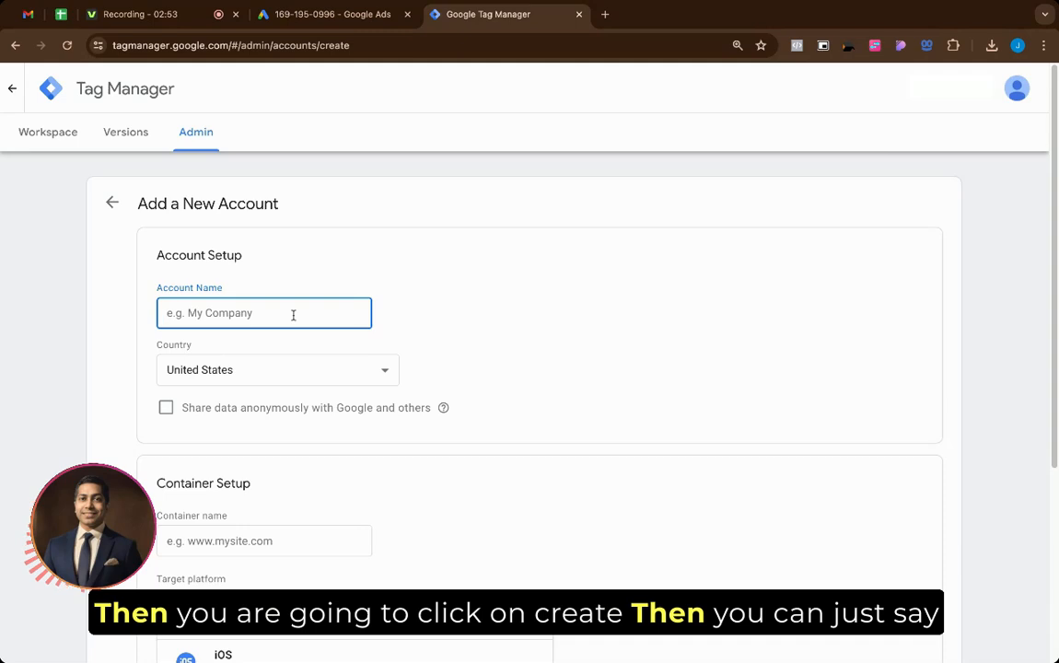
{"action": "type", "text": "Pixeltes"}
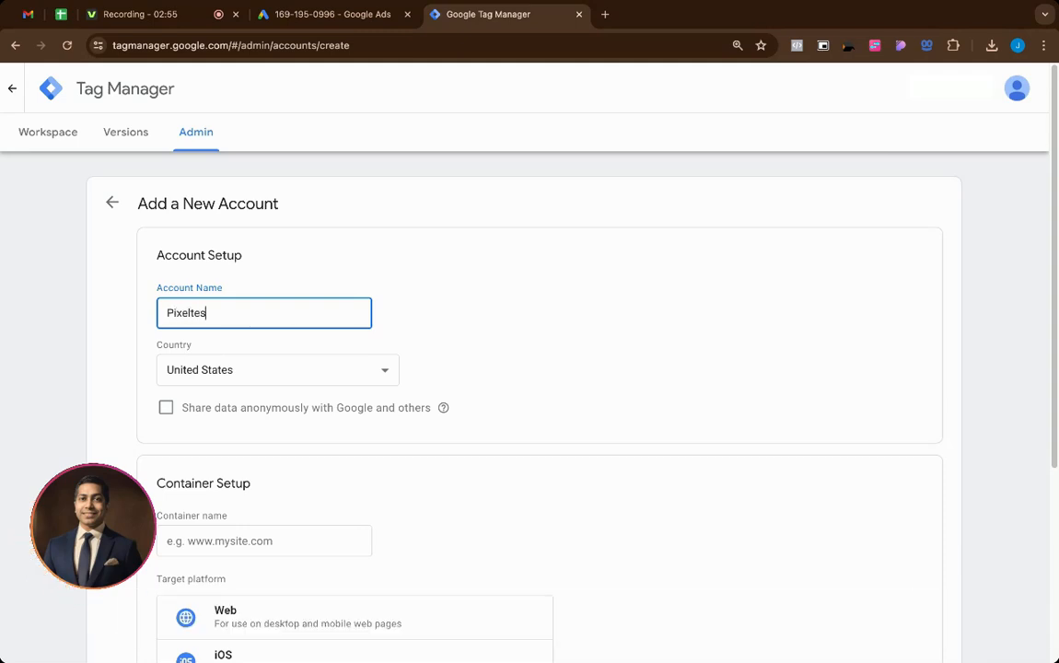
{"action": "type", "text": "ts IT Coaches I"}
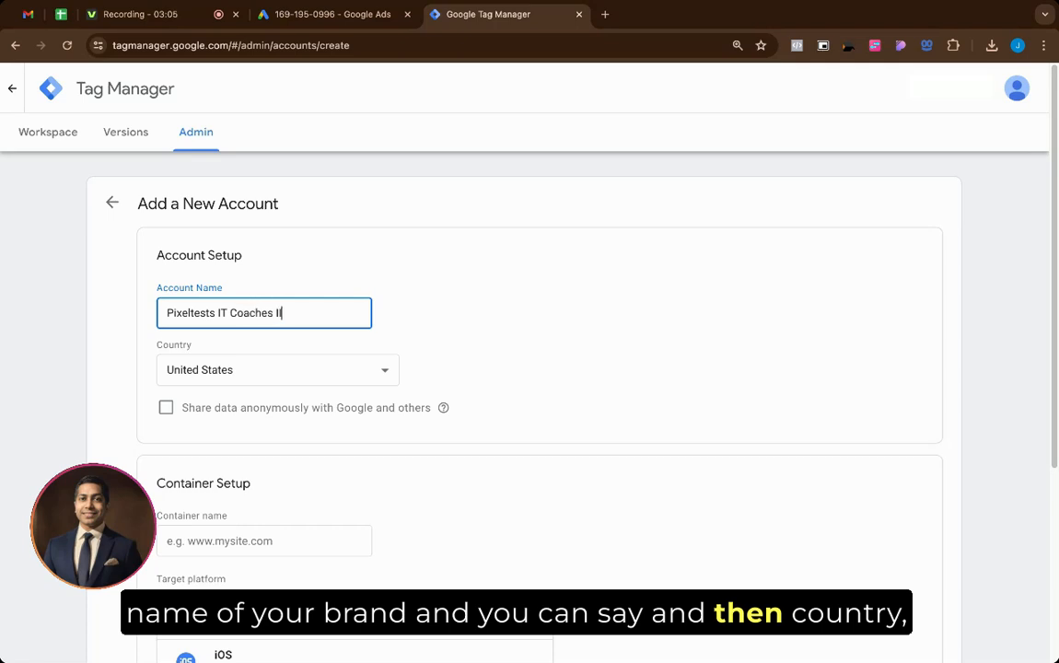
{"action": "scroll", "coordinate": [231, 294], "scroll_direction": "down", "scroll_amount": 2}
{"action": "left_click", "coordinate": [231, 293]}
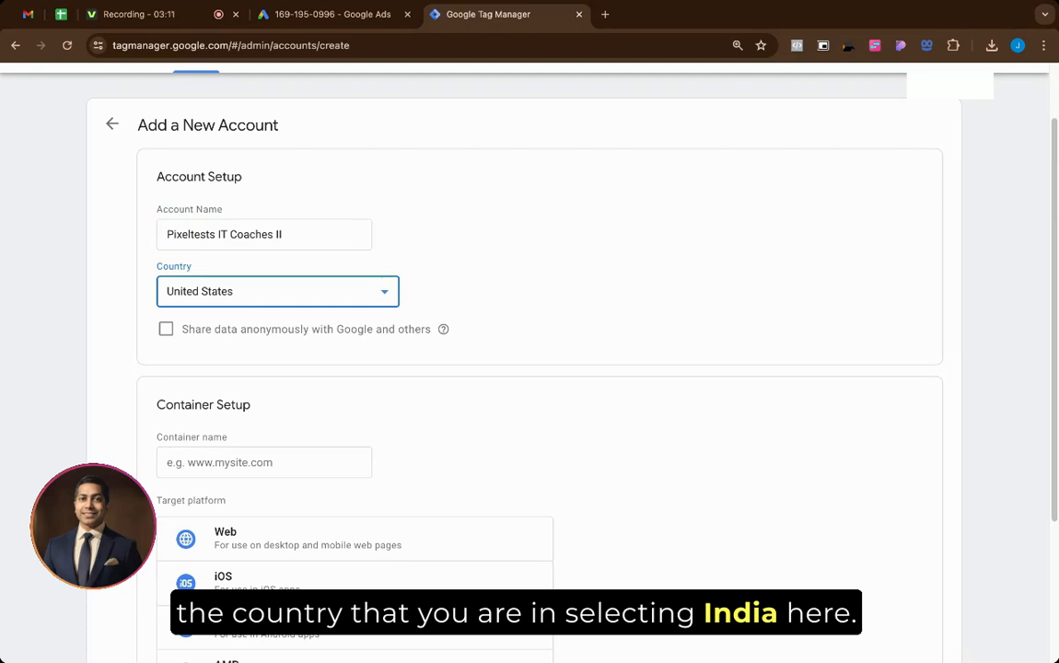
{"action": "key", "text": "Return"}
{"action": "scroll", "coordinate": [460, 414], "scroll_direction": "down", "scroll_amount": 3}
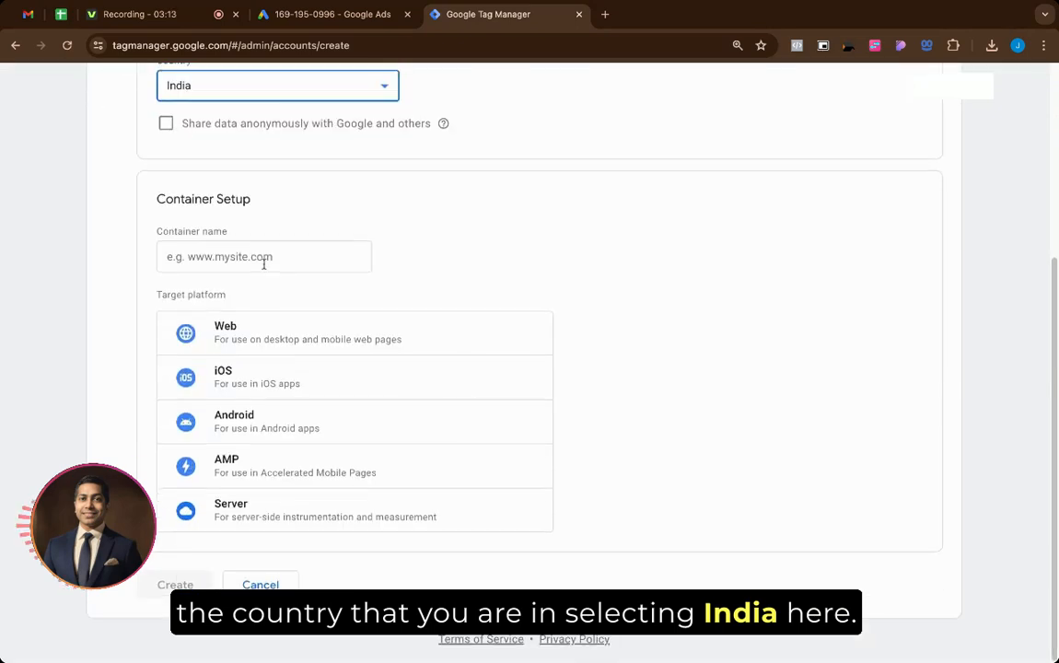
Step: Name the container Pixeltests IT Coaches II, target Web, and create it
{"action": "left_click", "coordinate": [264, 264]}
{"action": "type", "text": "Pi"}
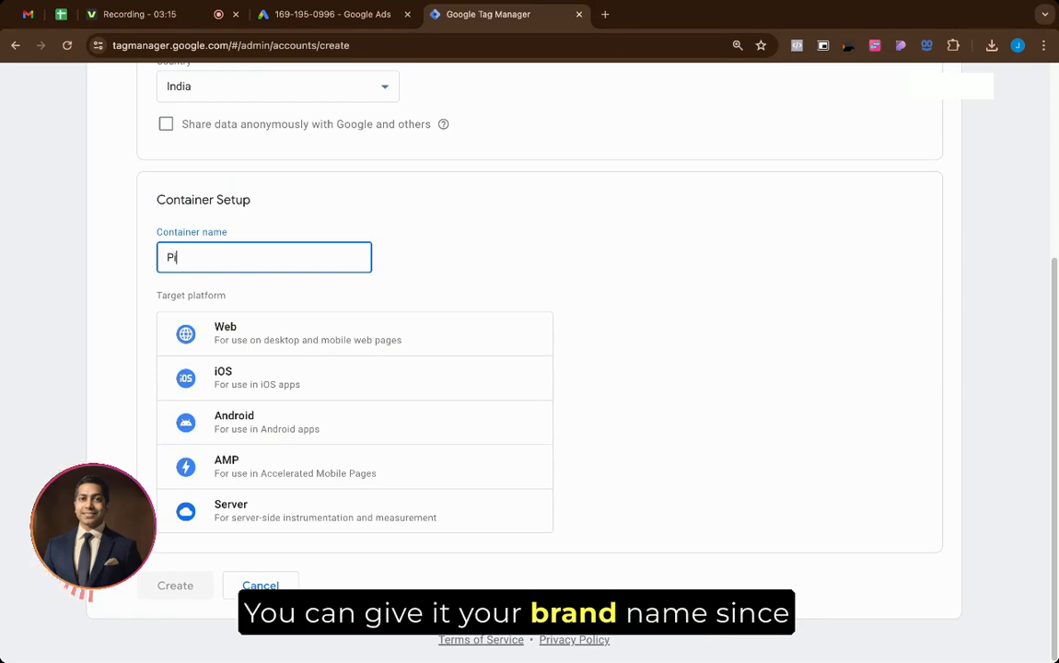
{"action": "type", "text": "xeltests IT Coa"}
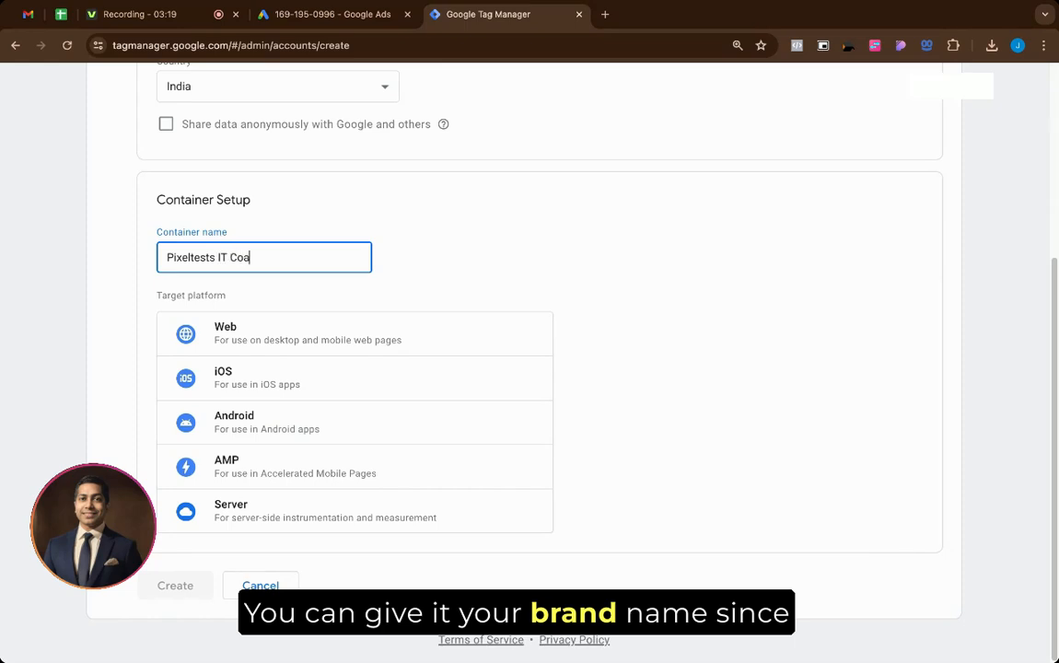
{"action": "type", "text": "I"}
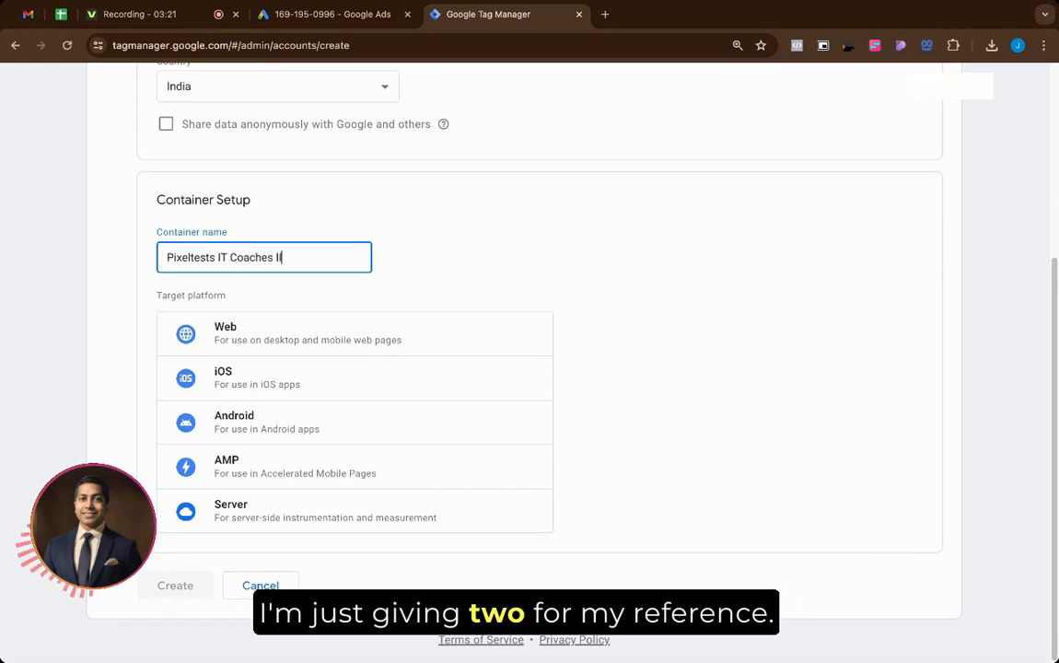
{"action": "left_click", "coordinate": [265, 324]}
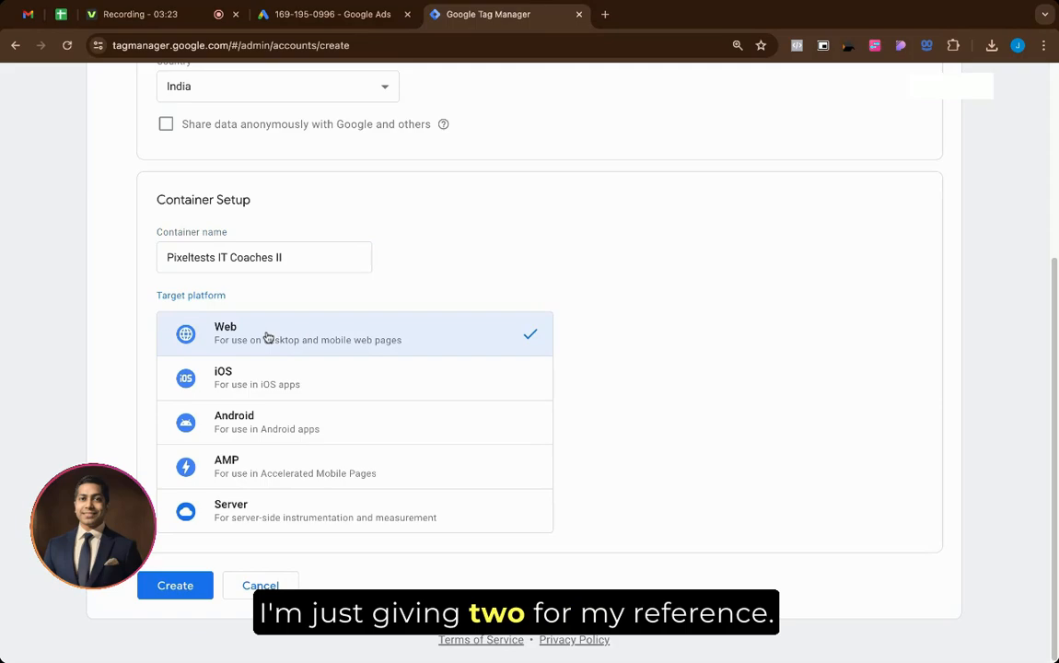
{"action": "left_click", "coordinate": [183, 590]}
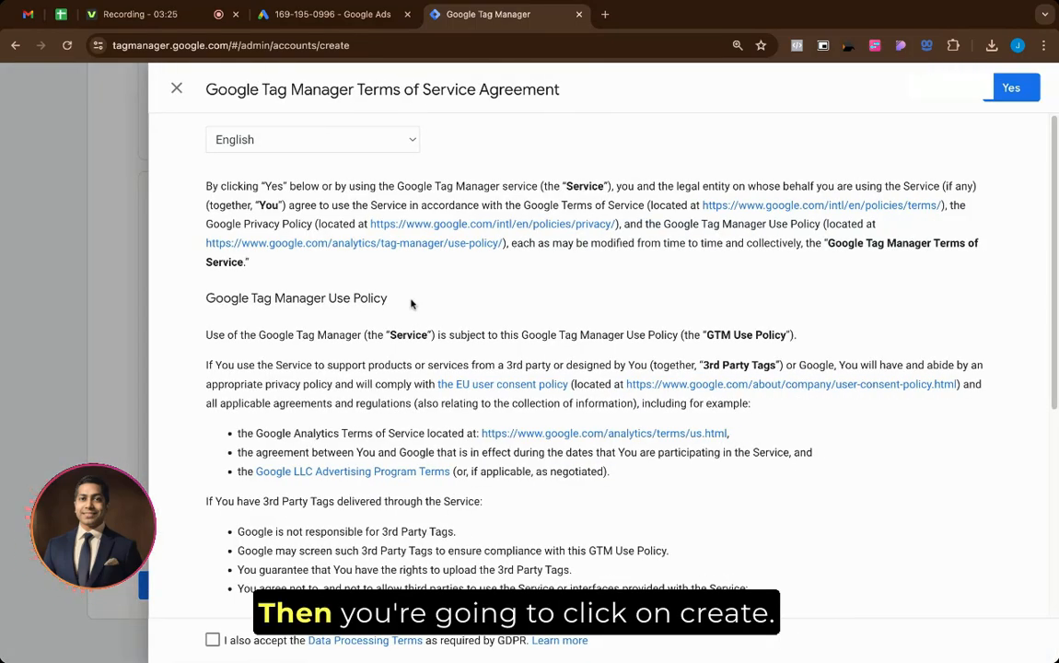
Step: Accept the GDPR Data Processing Terms and Terms of Service, then point out the Webpage/Website entry
{"action": "scroll", "coordinate": [411, 304], "scroll_direction": "down", "scroll_amount": 4}
{"action": "left_click", "coordinate": [213, 640]}
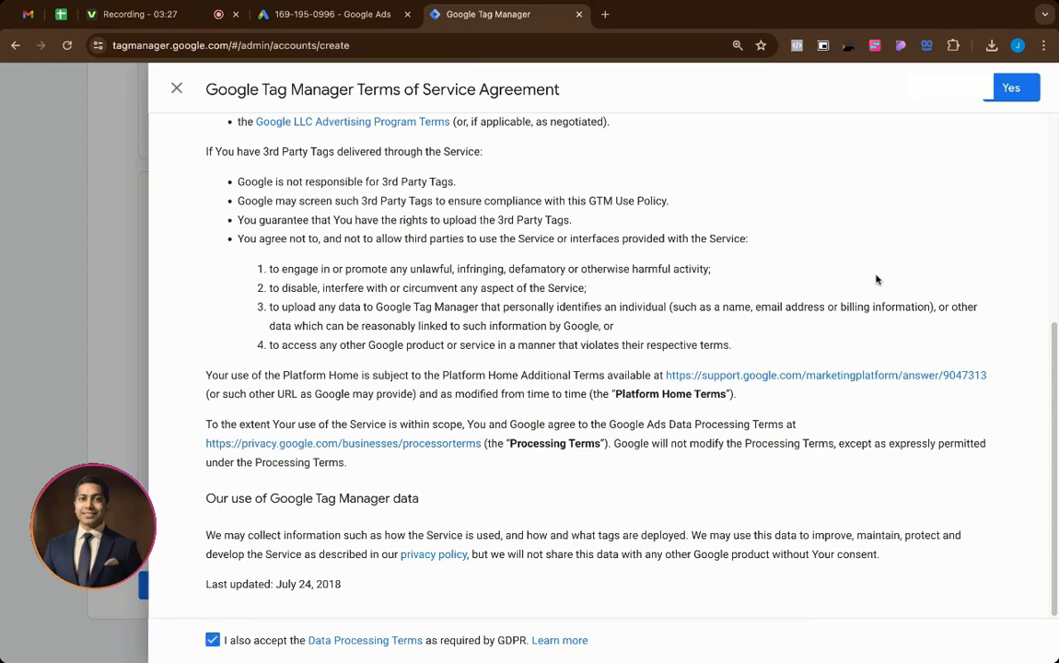
{"action": "left_click", "coordinate": [1011, 88]}
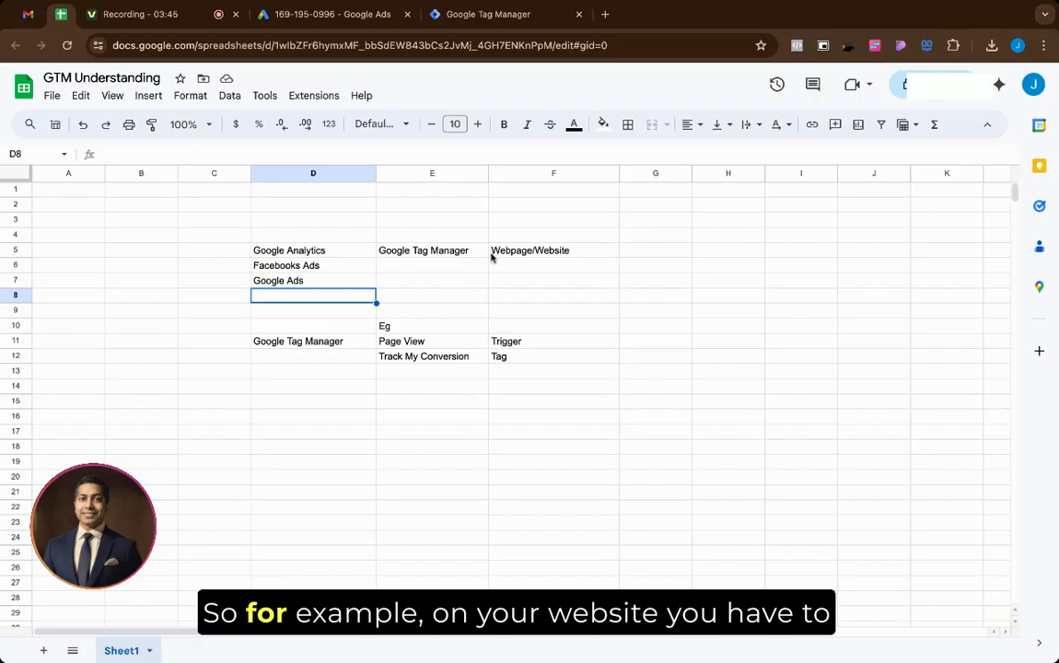
{"action": "left_click", "coordinate": [525, 251]}
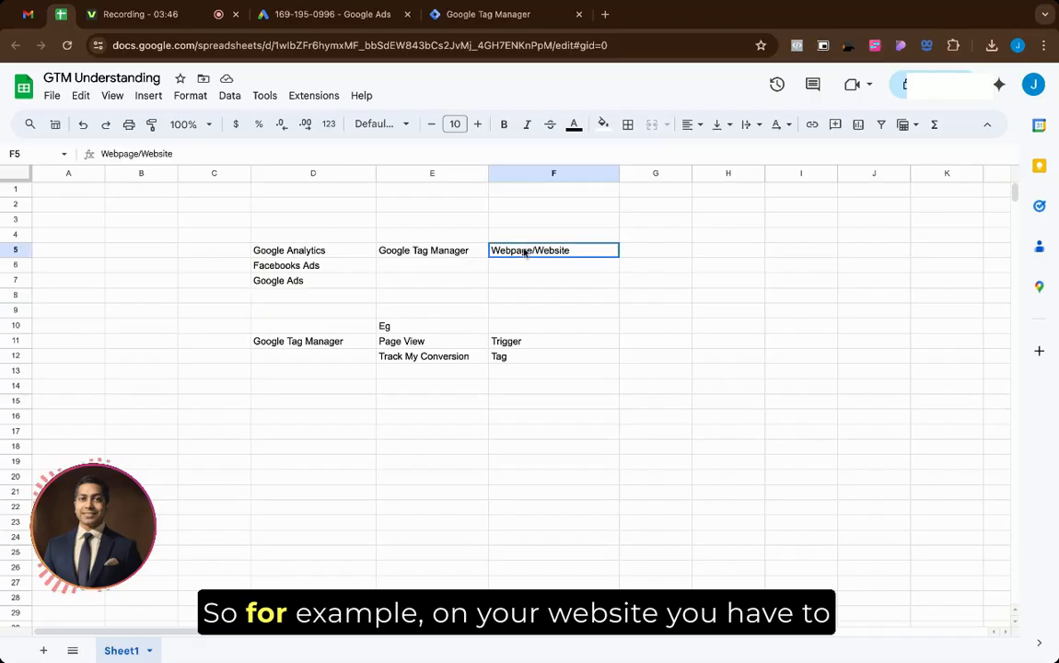
{"action": "left_click", "coordinate": [343, 251]}
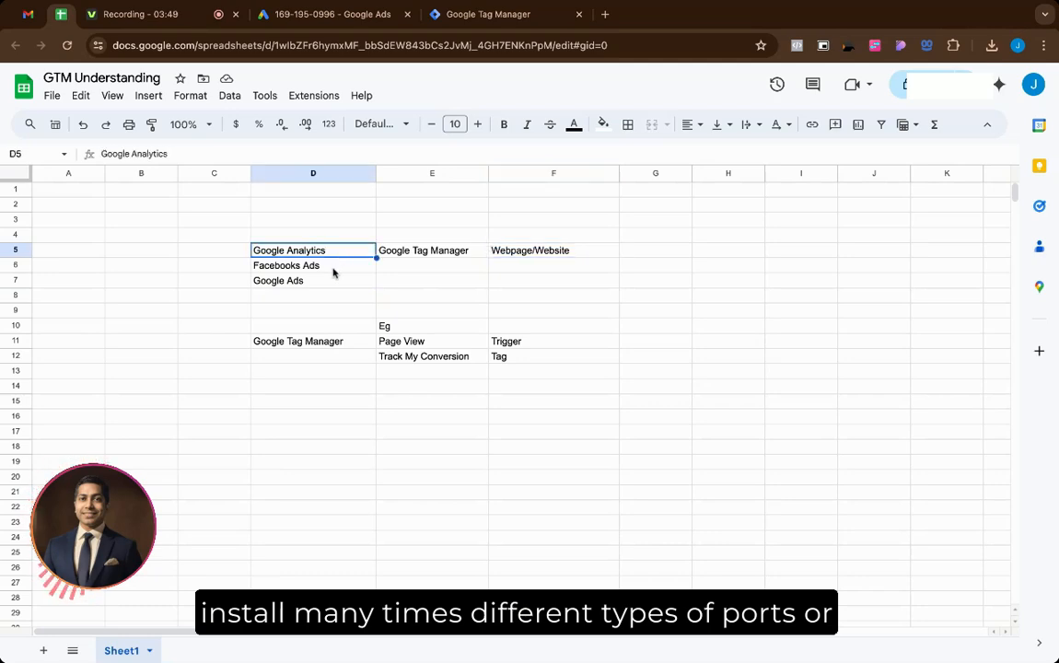
{"action": "key", "text": "Down"}
{"action": "key", "text": "Down"}
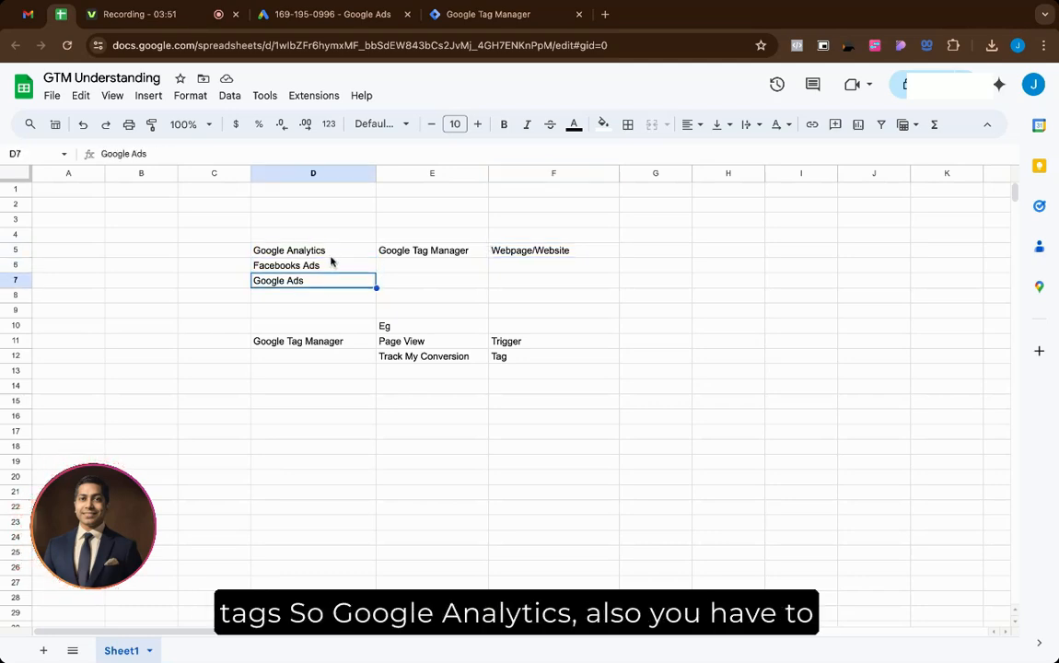
{"action": "left_click", "coordinate": [331, 255]}
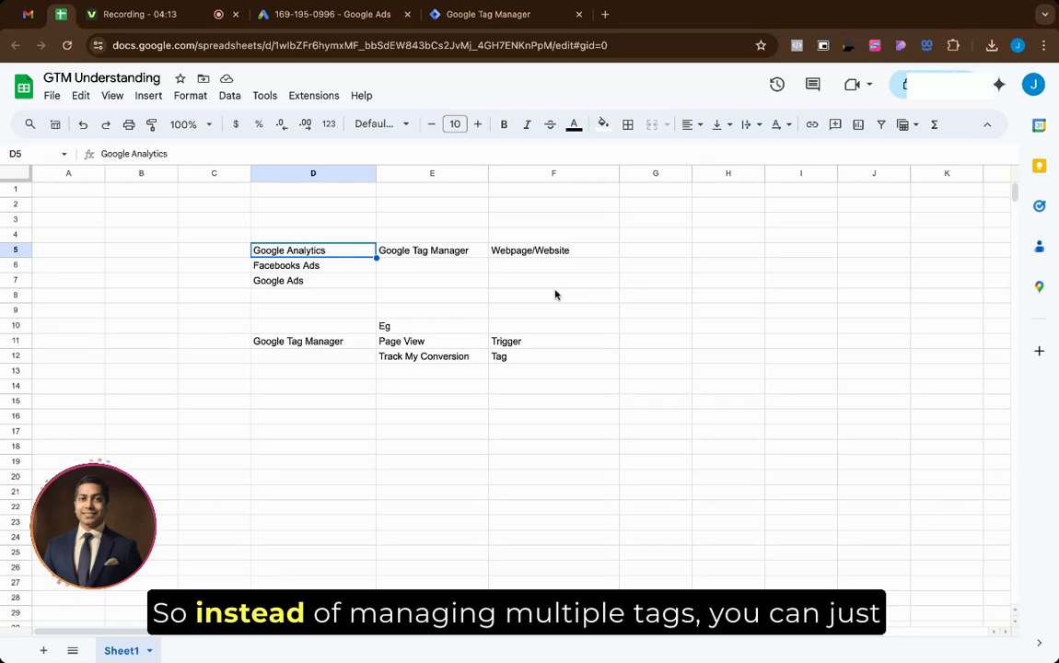
{"action": "left_click", "coordinate": [391, 256]}
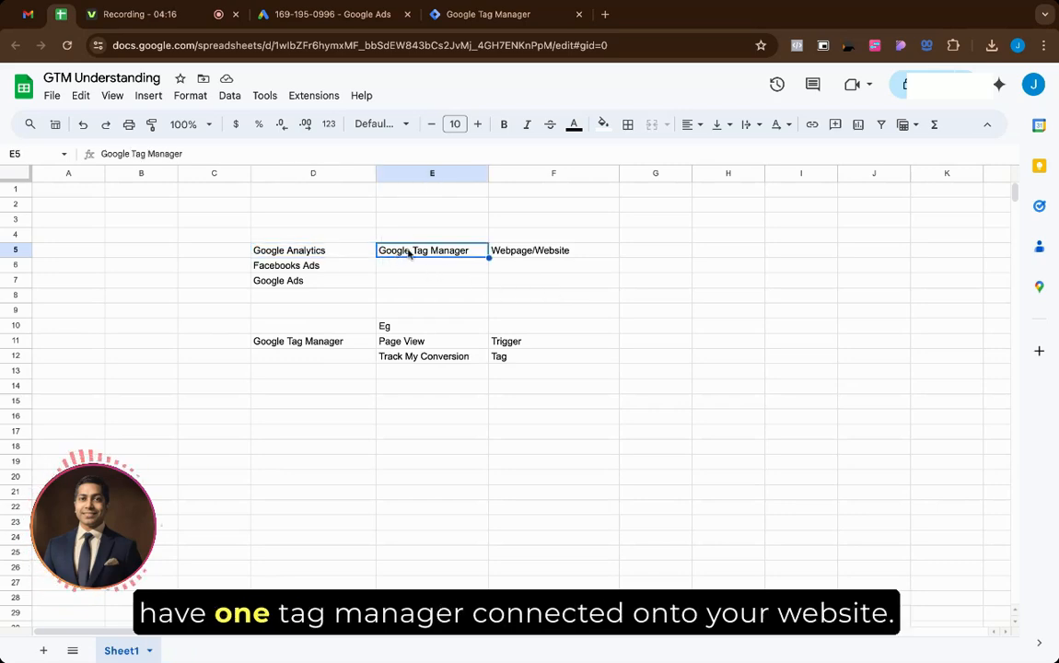
{"action": "left_click", "coordinate": [520, 256]}
{"action": "left_click", "coordinate": [461, 249], "text": "shift"}
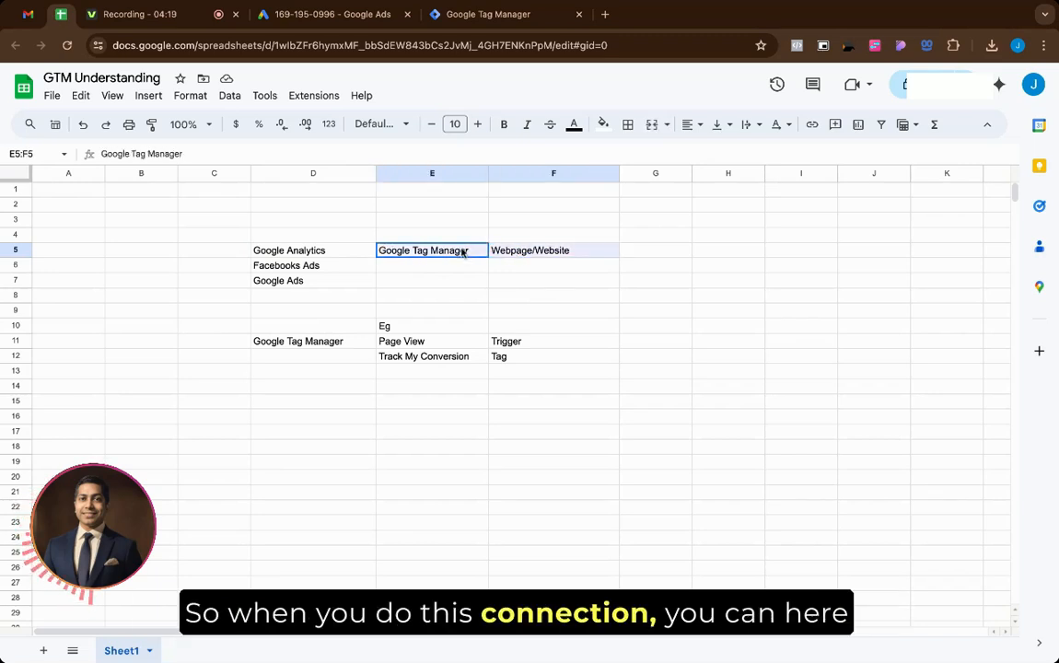
{"action": "left_click", "coordinate": [426, 248]}
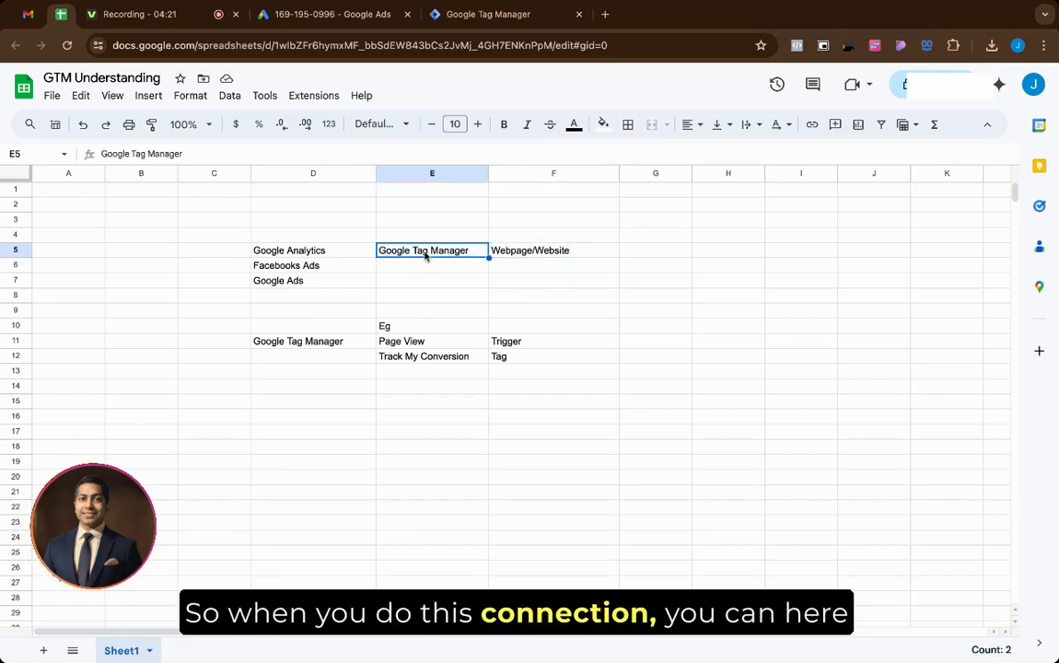
{"action": "left_click", "coordinate": [324, 237]}
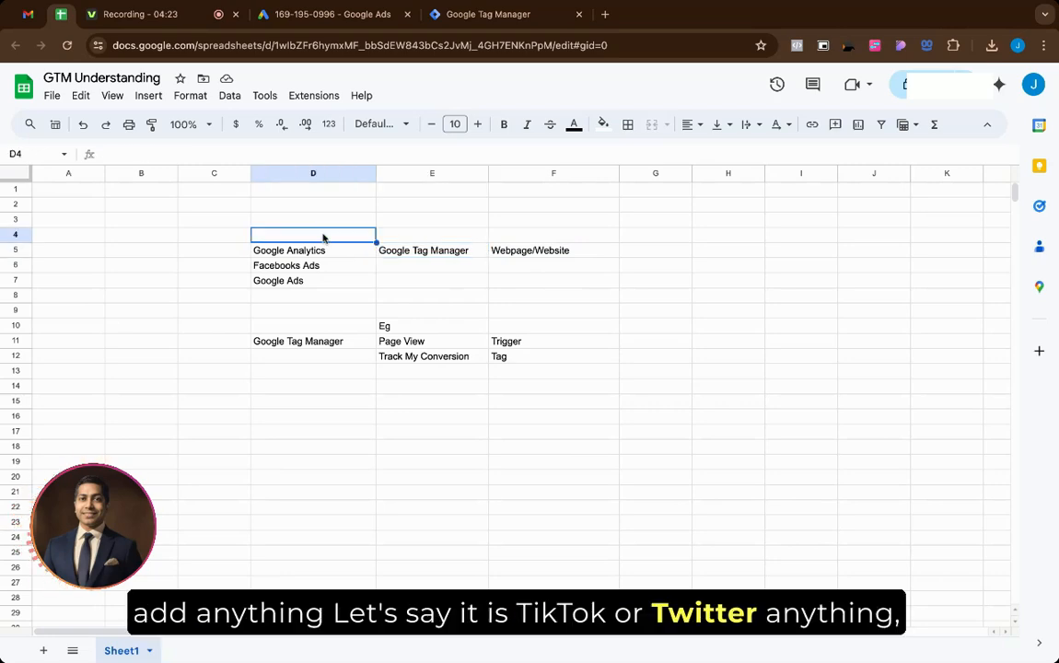
Step: Enter 'Twitter Tag' in D3 and 'Tik Tok Tags' in D4, then select the Google Tag Manager and Webpage/Website entries
{"action": "type", "text": "Tik"}
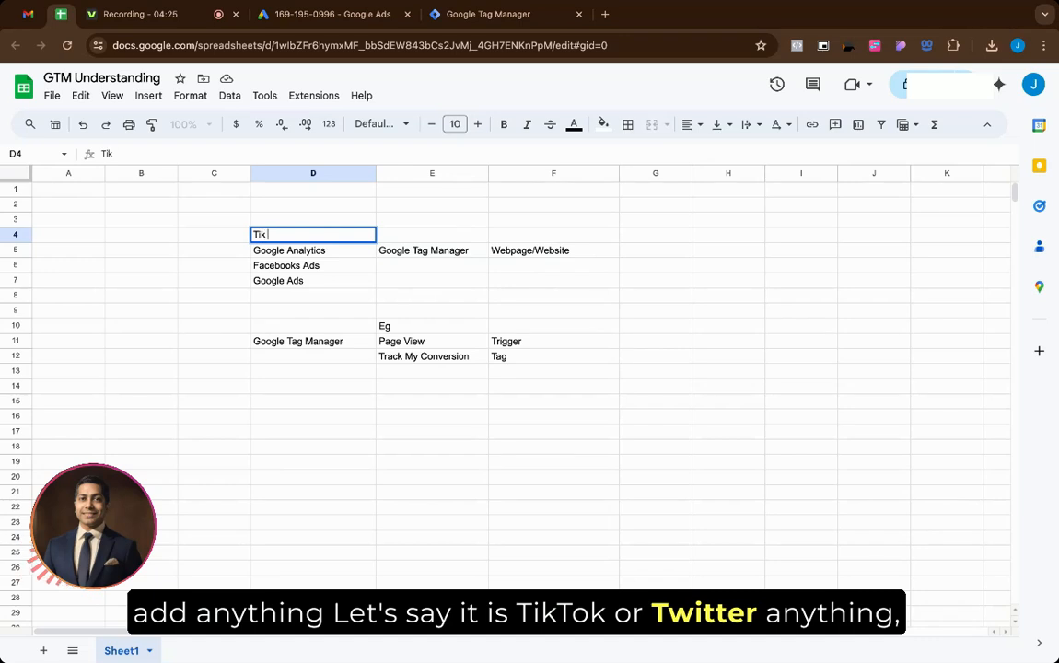
{"action": "type", "text": " Tok"}
{"action": "left_click", "coordinate": [328, 219]}
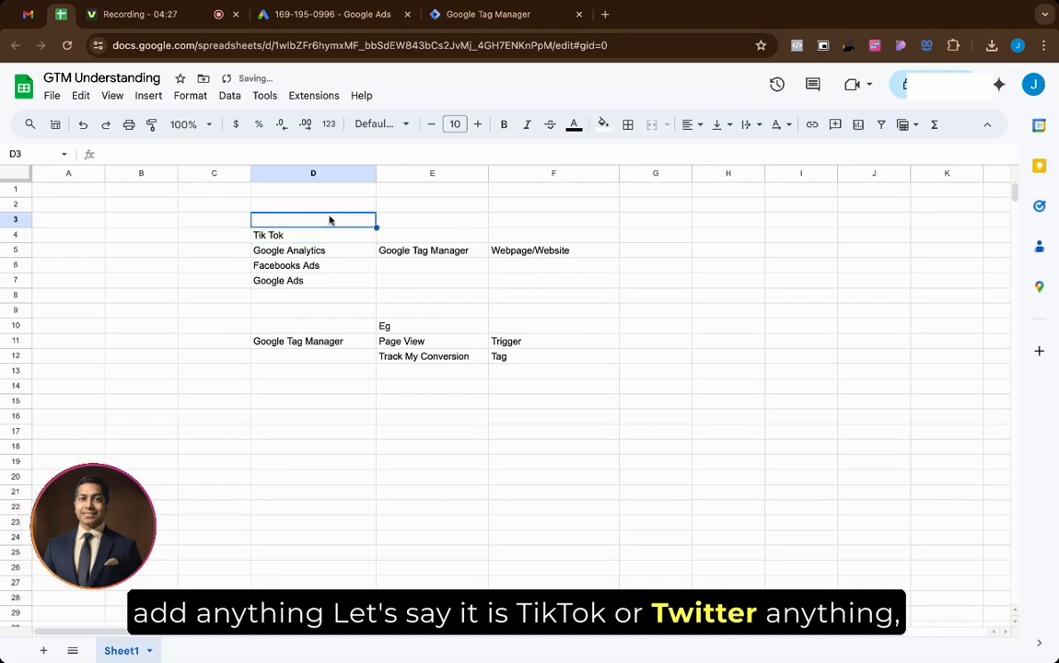
{"action": "type", "text": "Twitter "}
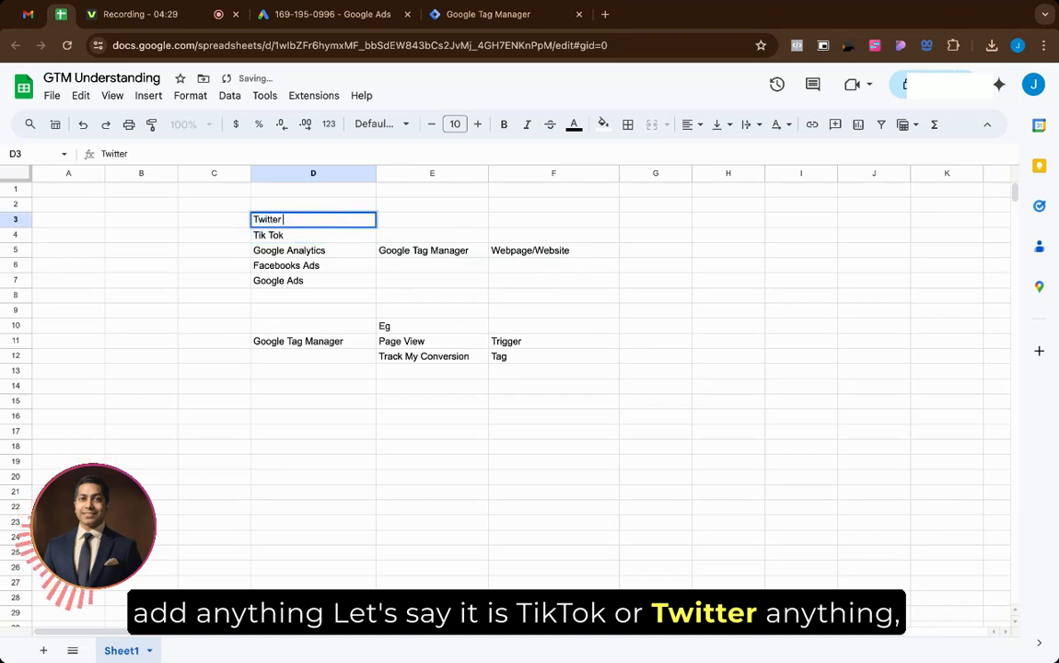
{"action": "type", "text": "Tag"}
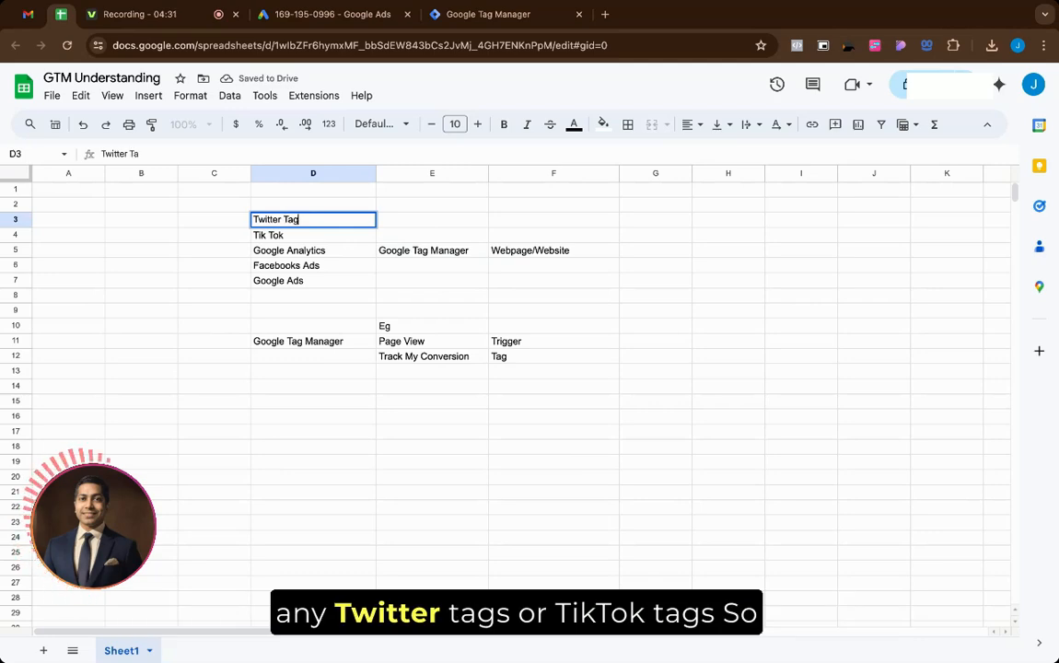
{"action": "double_click", "coordinate": [330, 237]}
{"action": "type", "text": "T"}
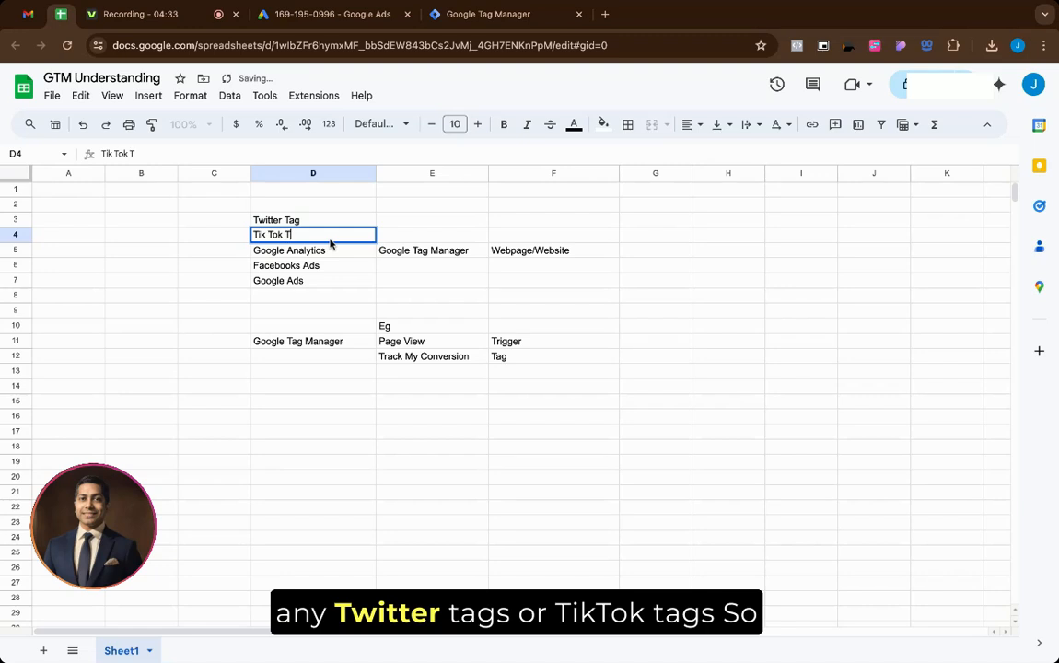
{"action": "type", "text": "ags"}
{"action": "left_click", "coordinate": [333, 220]}
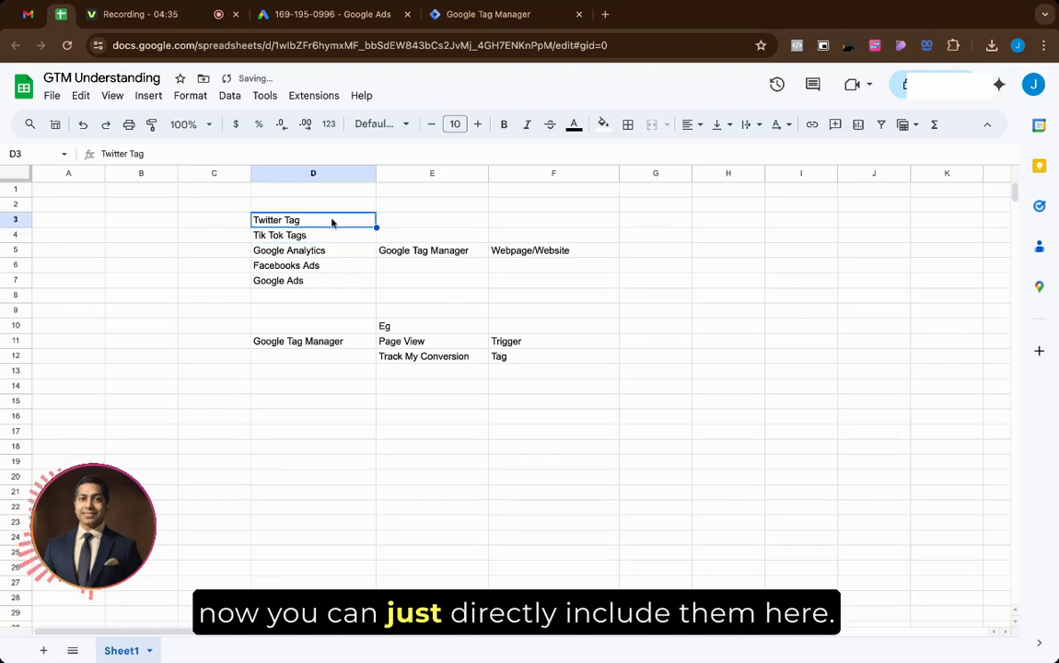
{"action": "left_click", "coordinate": [390, 249]}
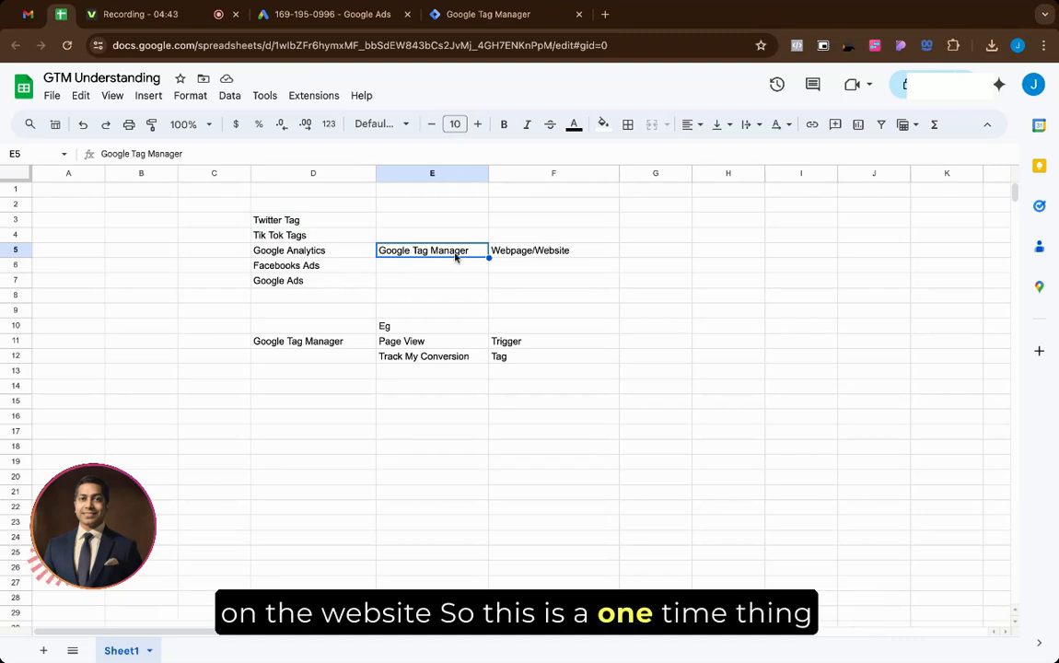
{"action": "key", "text": "shift+Right"}
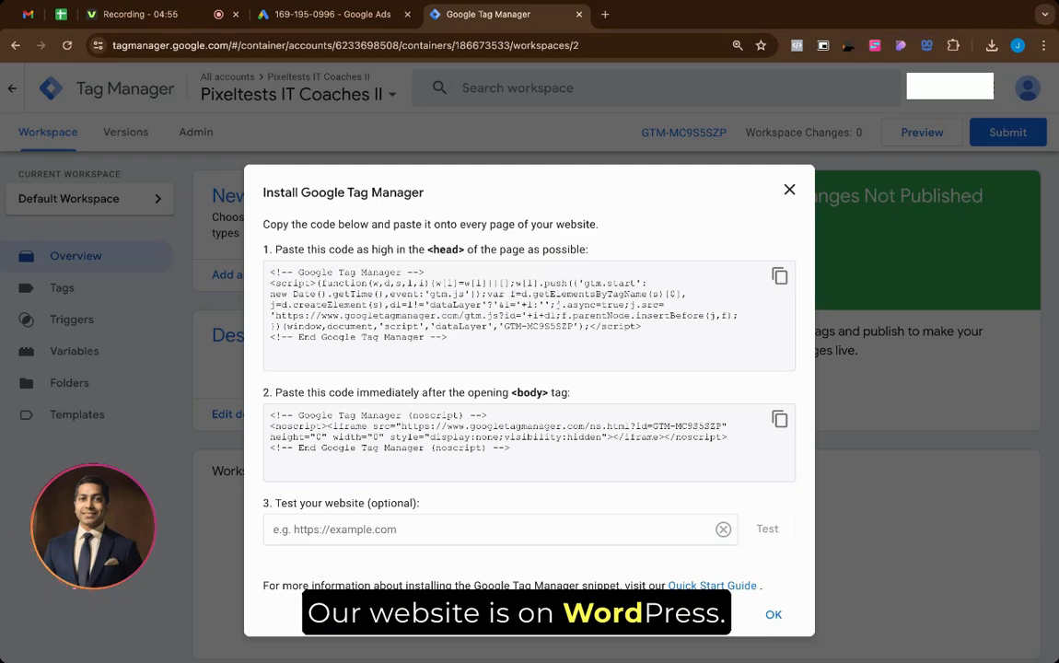
Step: Load pixeltests.com/admin in a new tab to reach the WordPress dashboard
{"action": "left_click", "coordinate": [605, 14]}
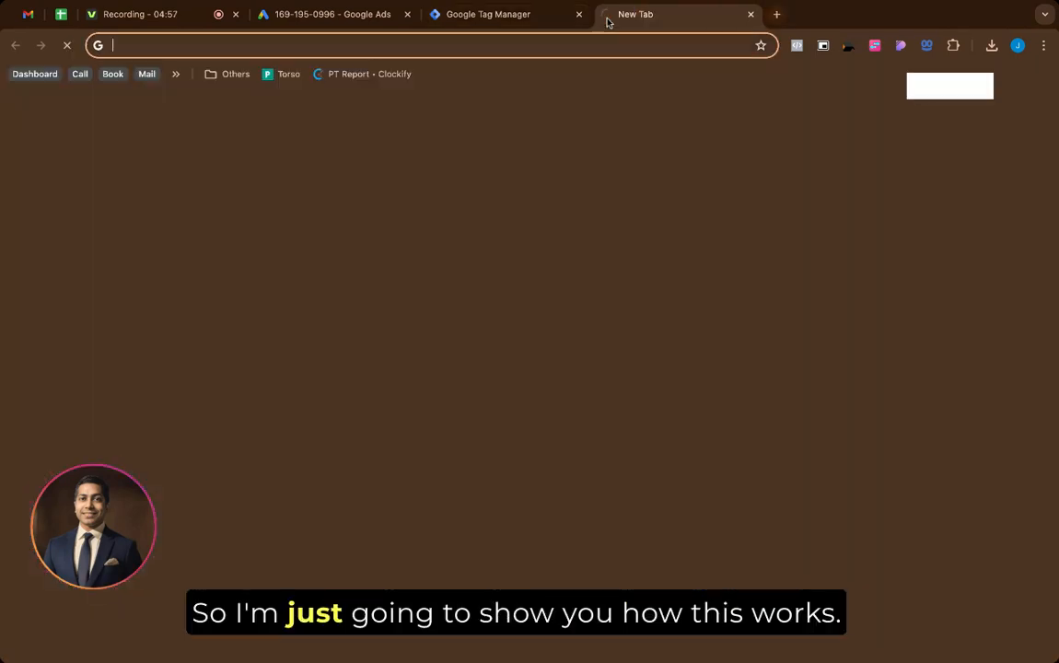
{"action": "type", "text": "pixe"}
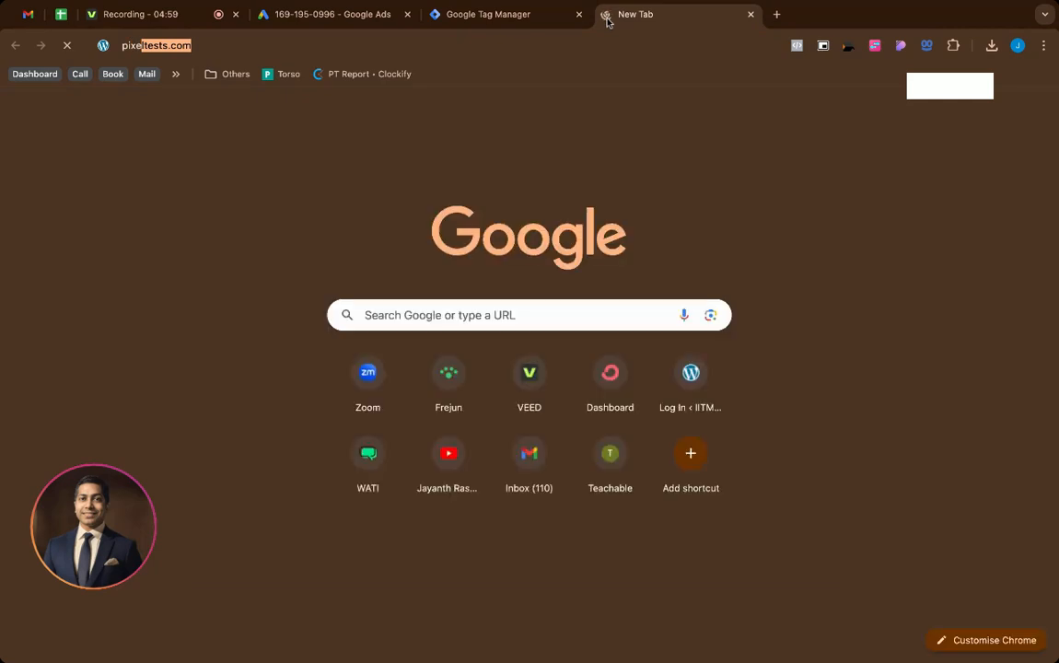
{"action": "key", "text": "Right"}
{"action": "type", "text": "/"}
{"action": "key", "text": "Right"}
{"action": "key", "text": "BackSpace"}
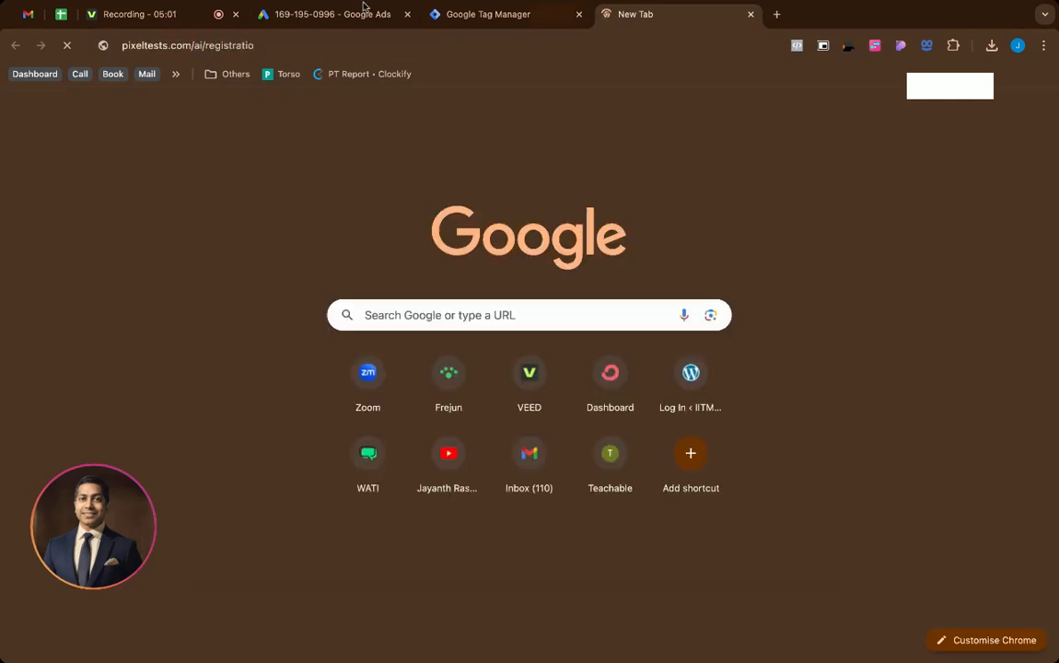
{"action": "left_click_drag", "start_coordinate": [257, 46], "coordinate": [198, 46]}
{"action": "key", "text": "BackSpace"}
{"action": "type", "text": "ai"}
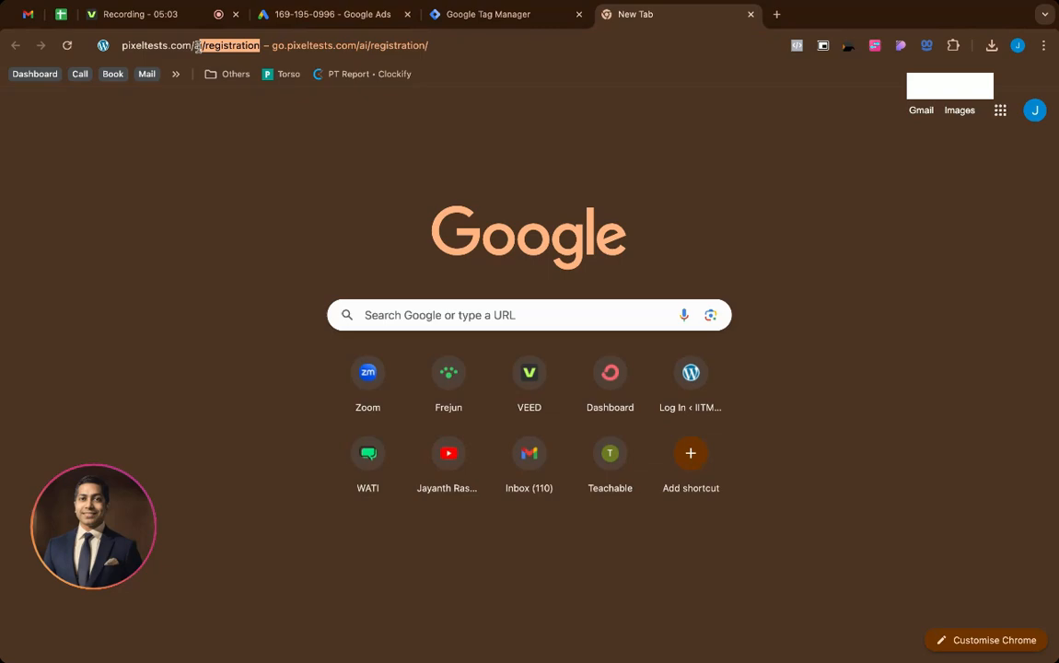
{"action": "key", "text": "BackSpace"}
{"action": "key", "text": "BackSpace"}
{"action": "type", "text": "dmin"}
{"action": "key", "text": "Return"}
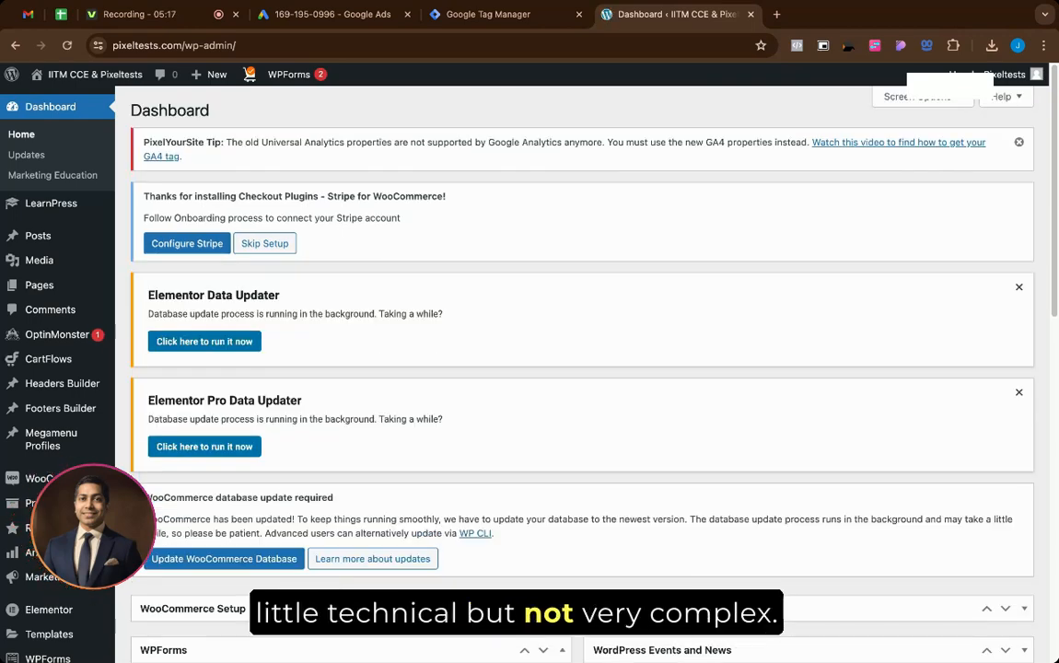
Step: Add a new Elementor Custom Code snippet titled 'GTM IT Coaches II'
{"action": "scroll", "coordinate": [300, 190], "scroll_direction": "down", "scroll_amount": 1}
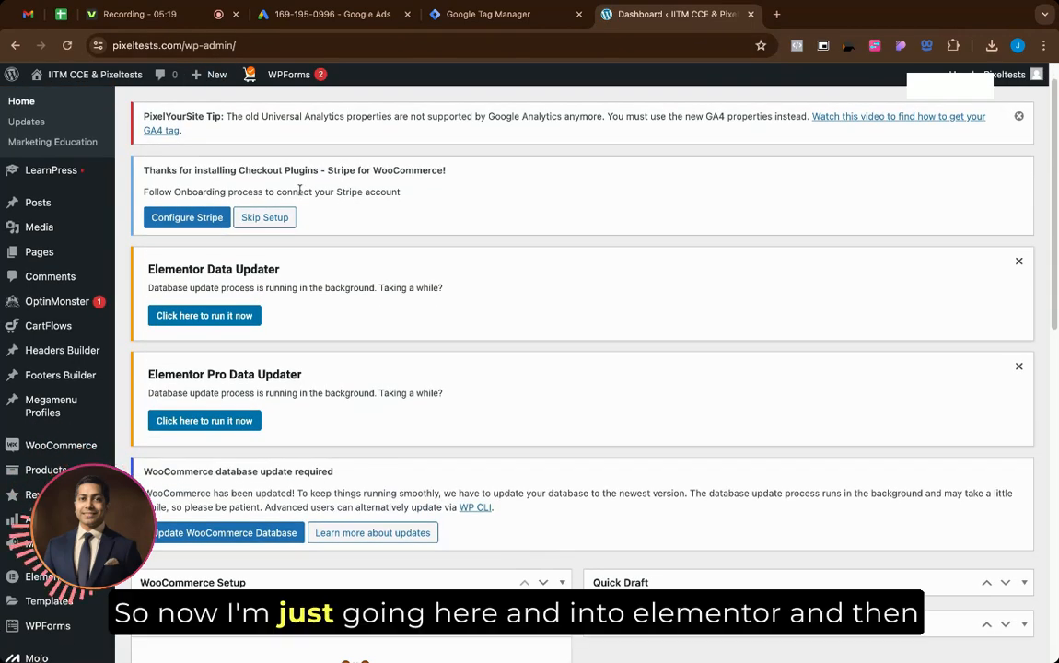
{"action": "scroll", "coordinate": [161, 377], "scroll_direction": "down", "scroll_amount": 3}
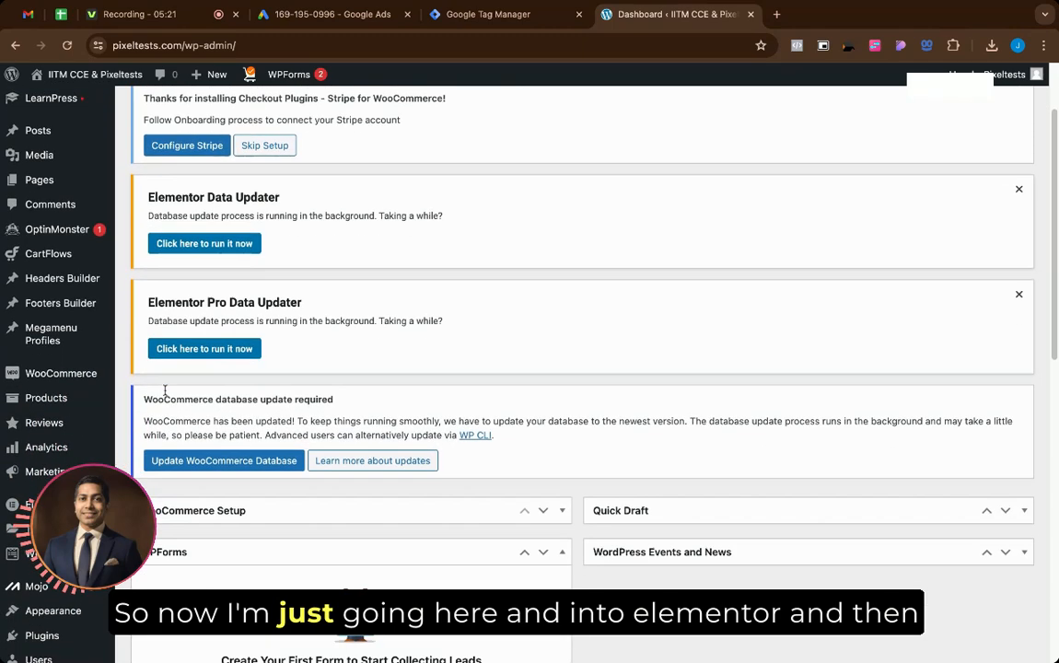
{"action": "scroll", "coordinate": [152, 428], "scroll_direction": "down", "scroll_amount": 1}
{"action": "mouse_move", "coordinate": [51, 494]}
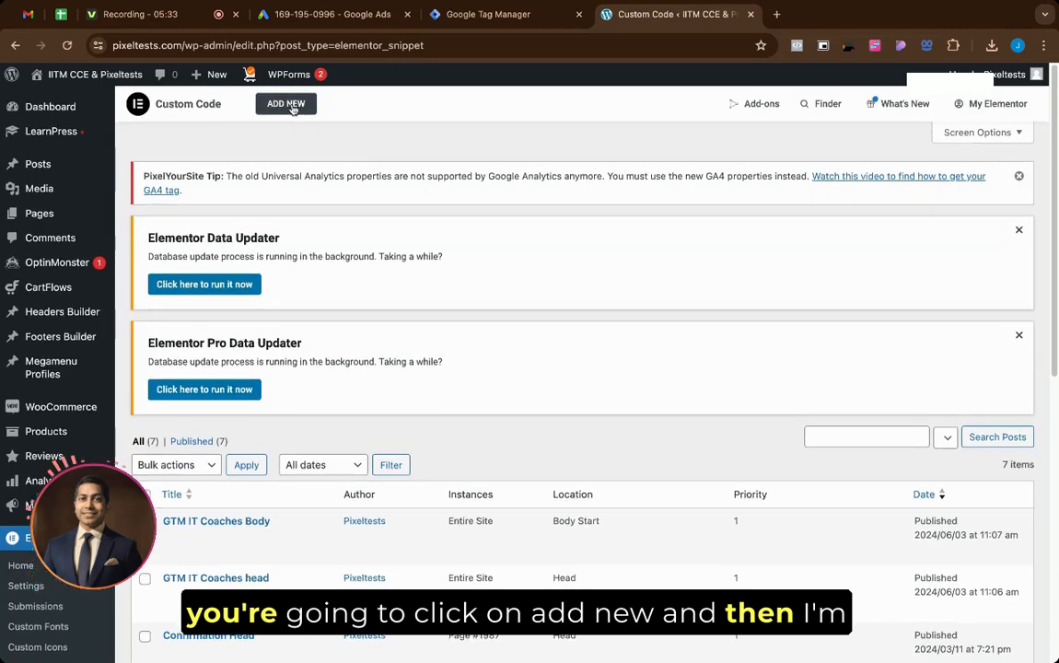
{"action": "left_click", "coordinate": [291, 106]}
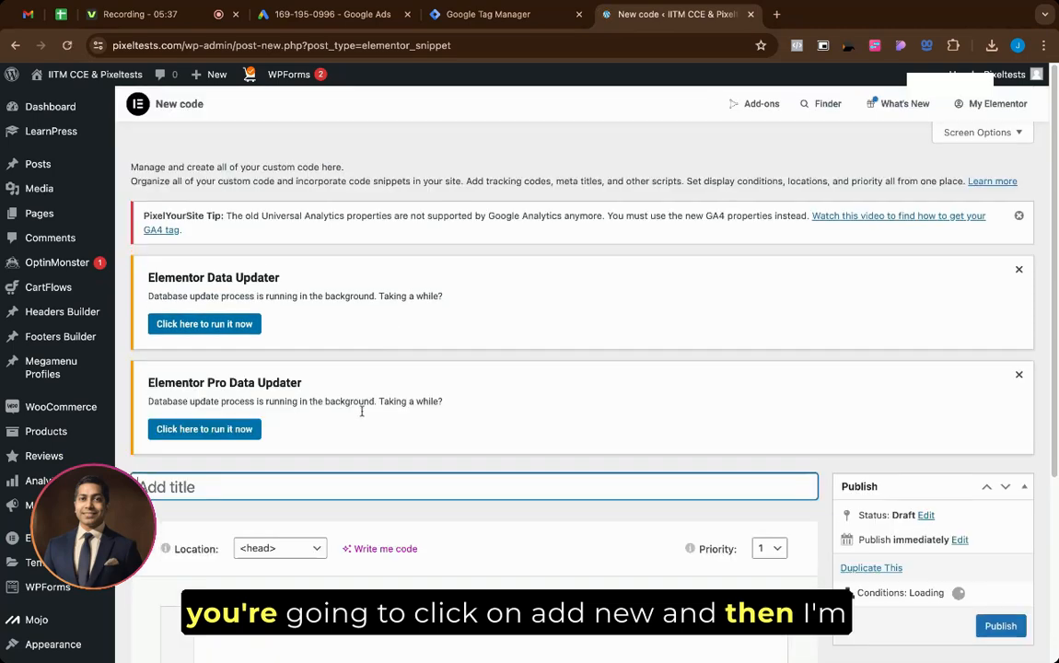
{"action": "type", "text": "IITM IT "}
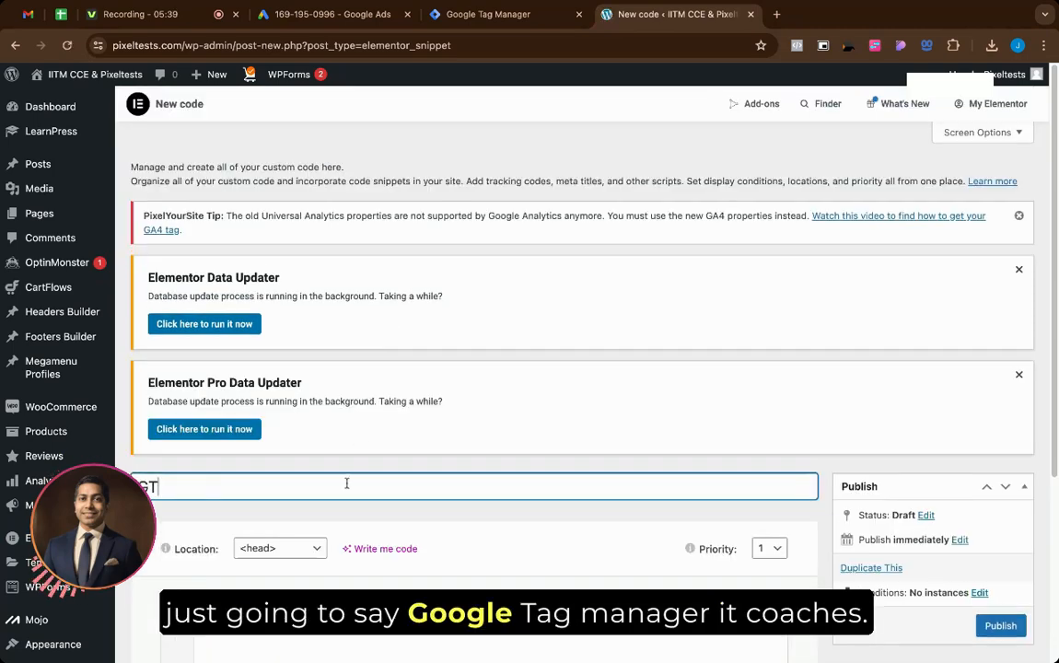
{"action": "type", "text": "Coa"}
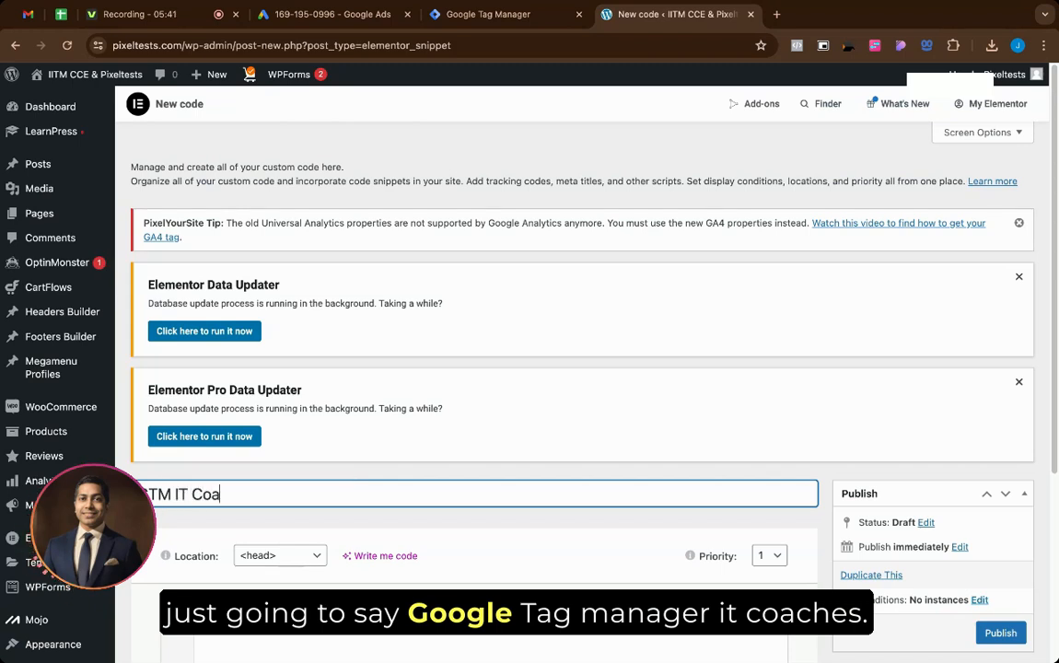
{"action": "type", "text": "ches II"}
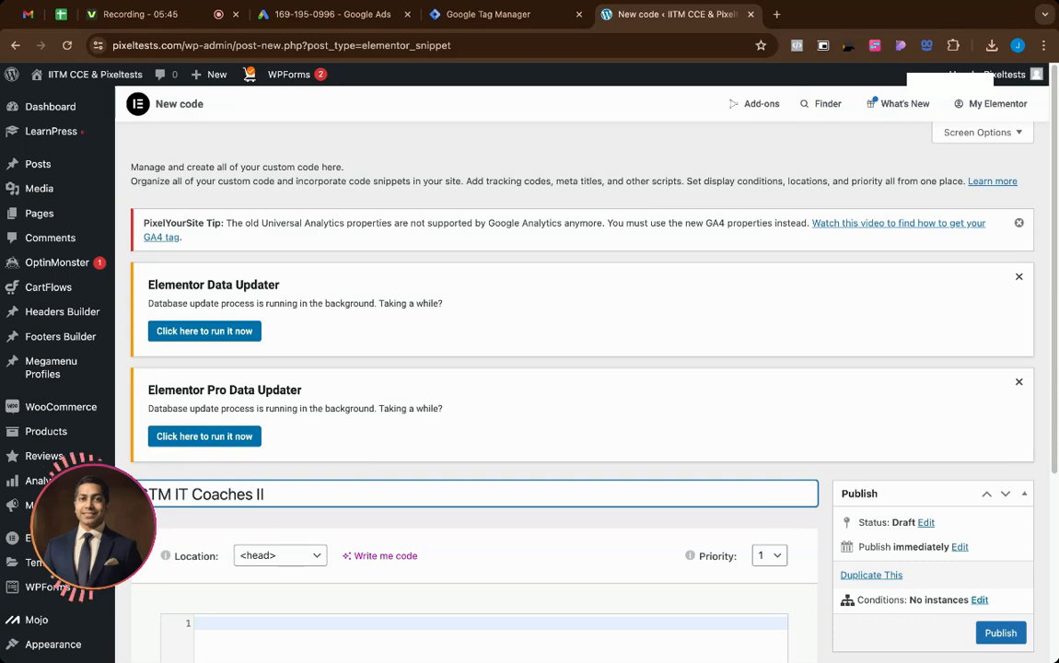
{"action": "left_click", "coordinate": [503, 25]}
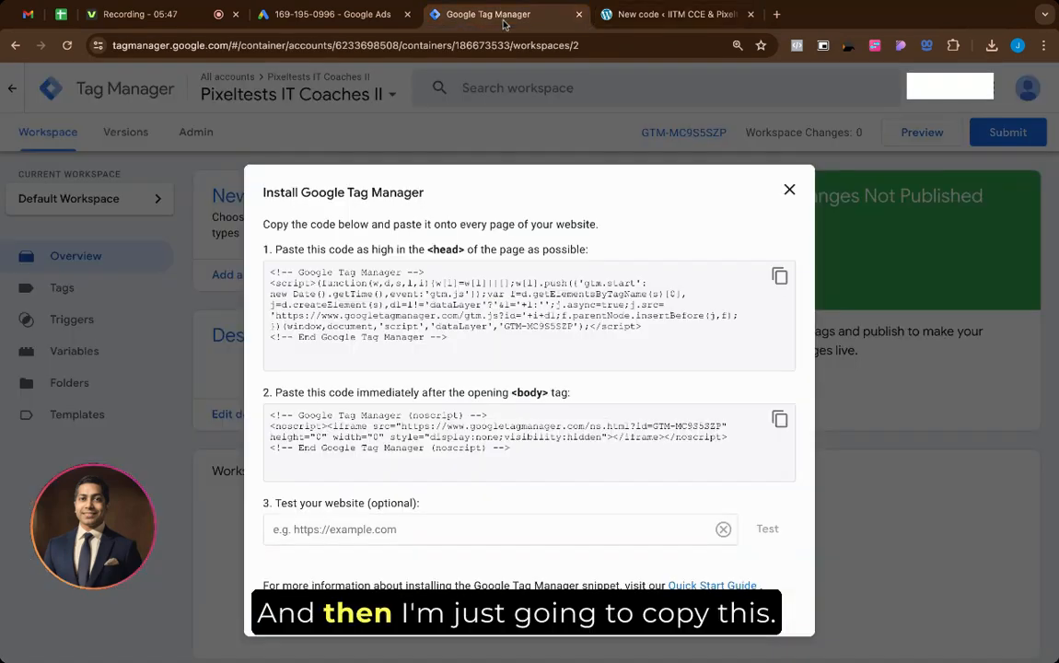
Step: Copy the GTM-MC9S5SZP head snippet and paste it into the WordPress snippet's code editor
{"action": "left_click", "coordinate": [779, 275]}
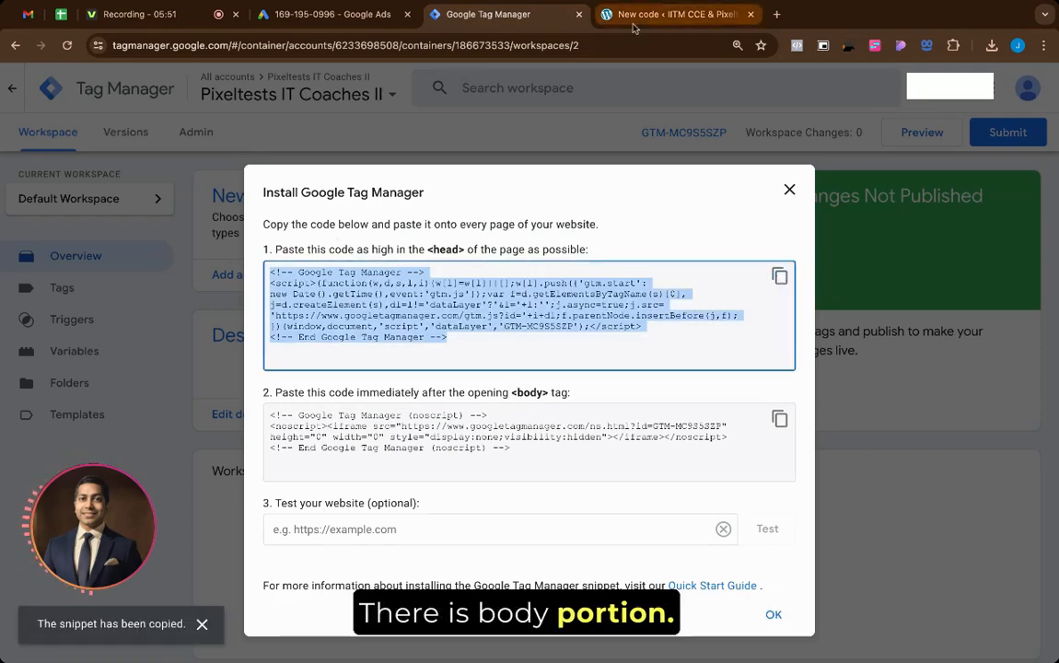
{"action": "left_click", "coordinate": [677, 14]}
{"action": "scroll", "coordinate": [421, 423], "scroll_direction": "down", "scroll_amount": 3}
{"action": "scroll", "coordinate": [421, 423], "scroll_direction": "down", "scroll_amount": 2}
{"action": "left_click", "coordinate": [374, 449]}
{"action": "key", "text": "ctrl+v"}
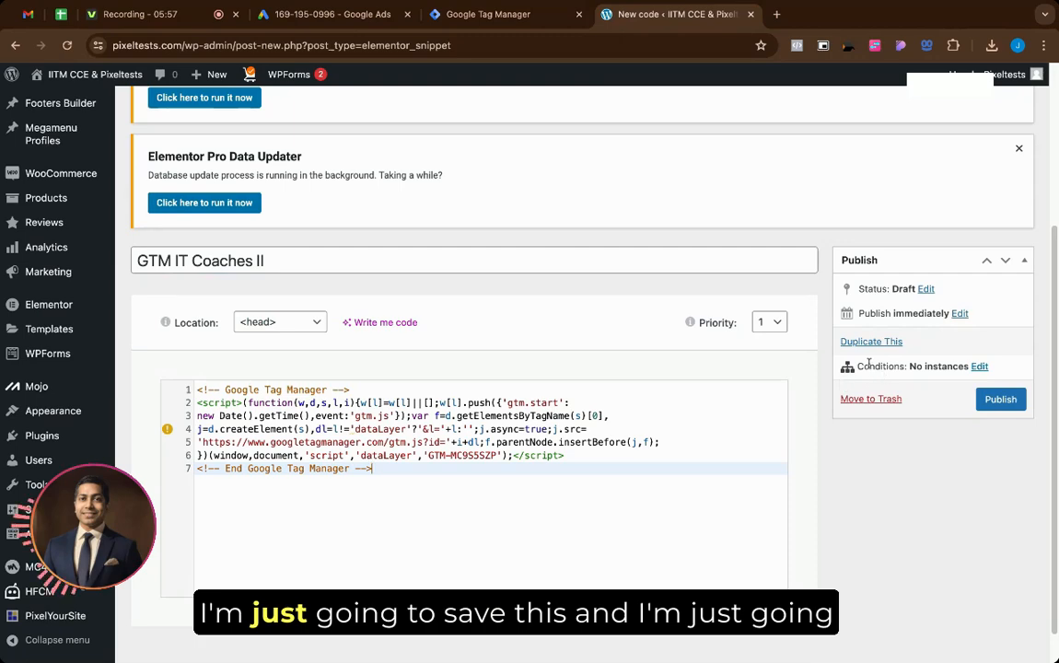
Step: Give the snippet an Include / Entire Site display condition and save and close
{"action": "left_click", "coordinate": [979, 367]}
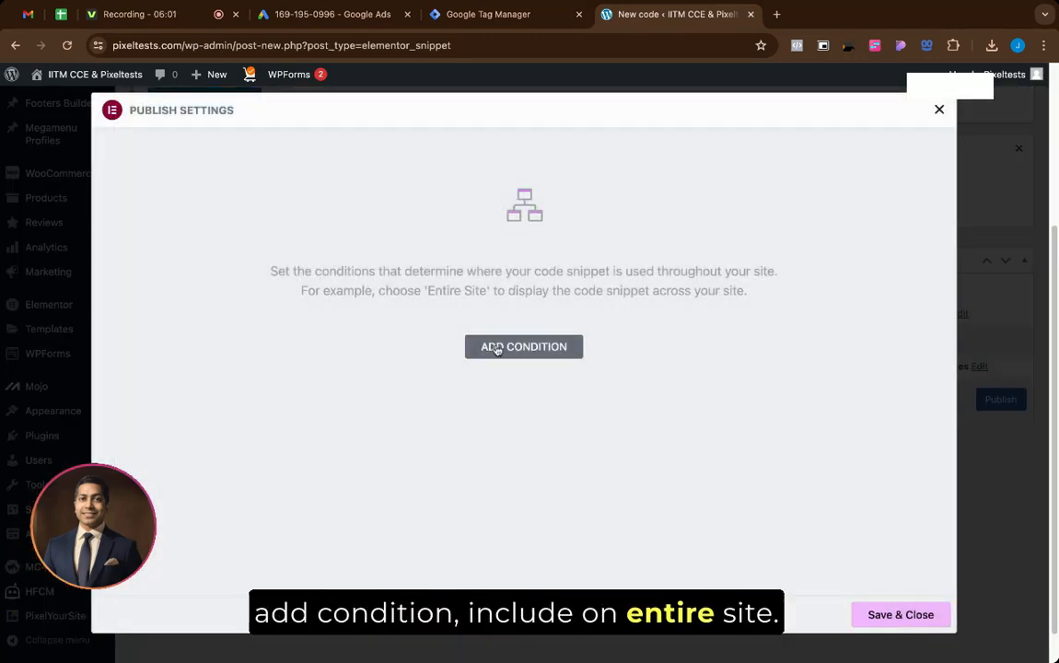
{"action": "left_click", "coordinate": [495, 347]}
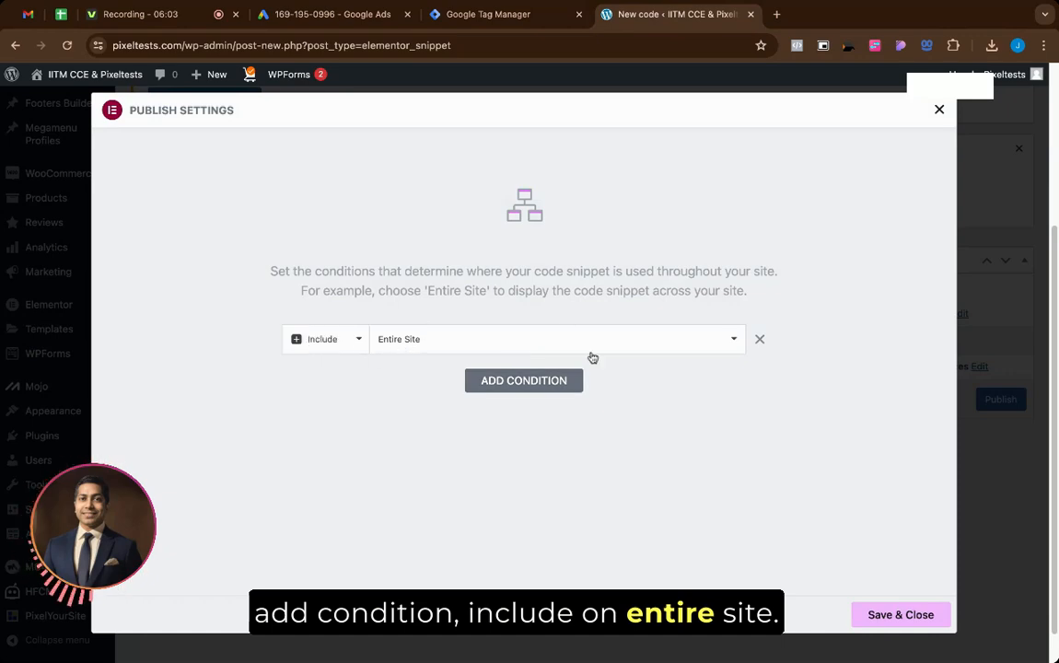
{"action": "left_click", "coordinate": [891, 616]}
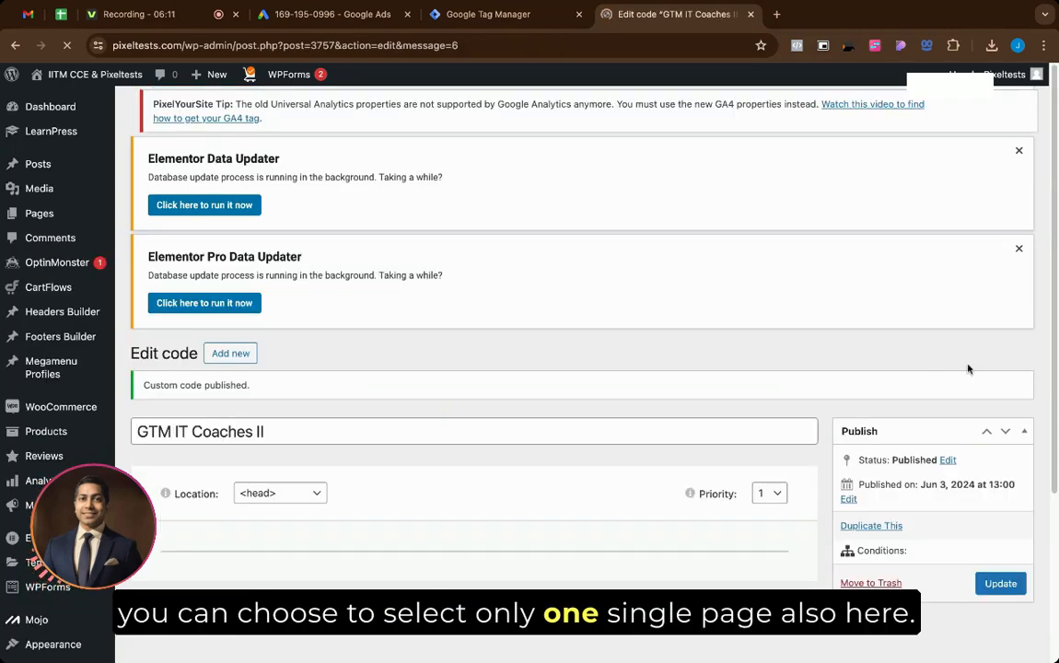
Step: Append ' - Head' to the snippet title, making it 'GTM IT Coaches II - Head', and update
{"action": "scroll", "coordinate": [887, 467], "scroll_direction": "down", "scroll_amount": 2}
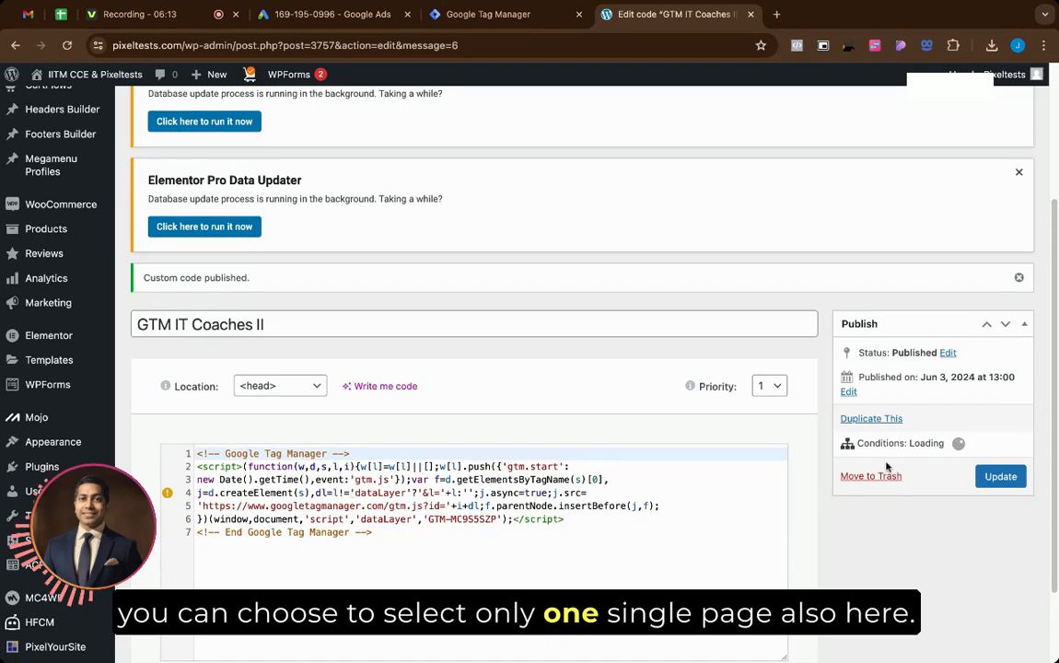
{"action": "scroll", "coordinate": [655, 525], "scroll_direction": "down", "scroll_amount": 2}
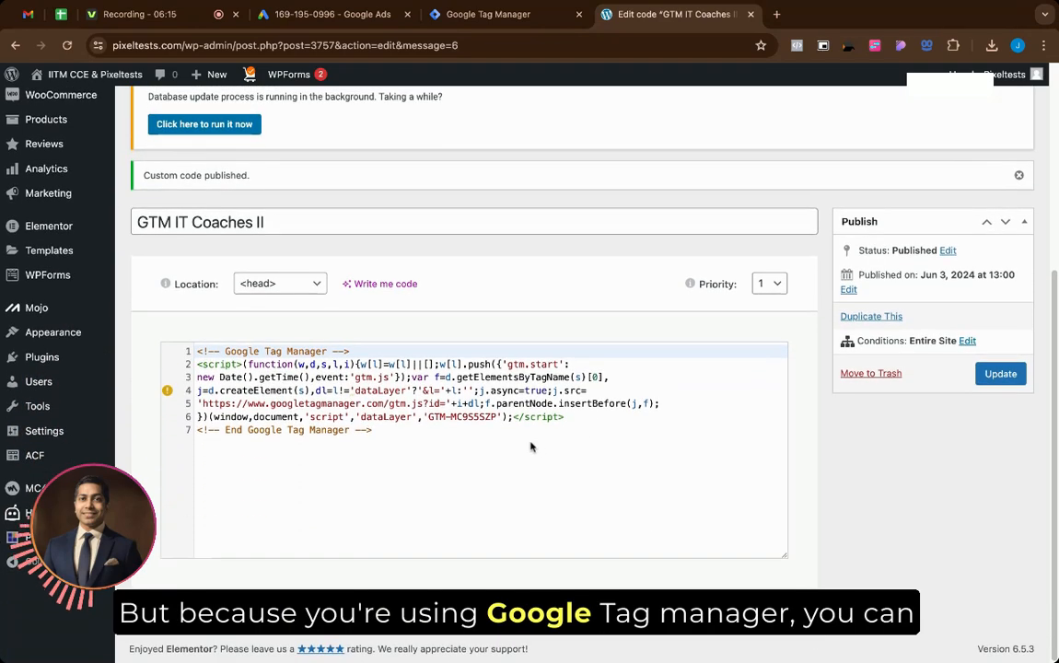
{"action": "left_click", "coordinate": [530, 446]}
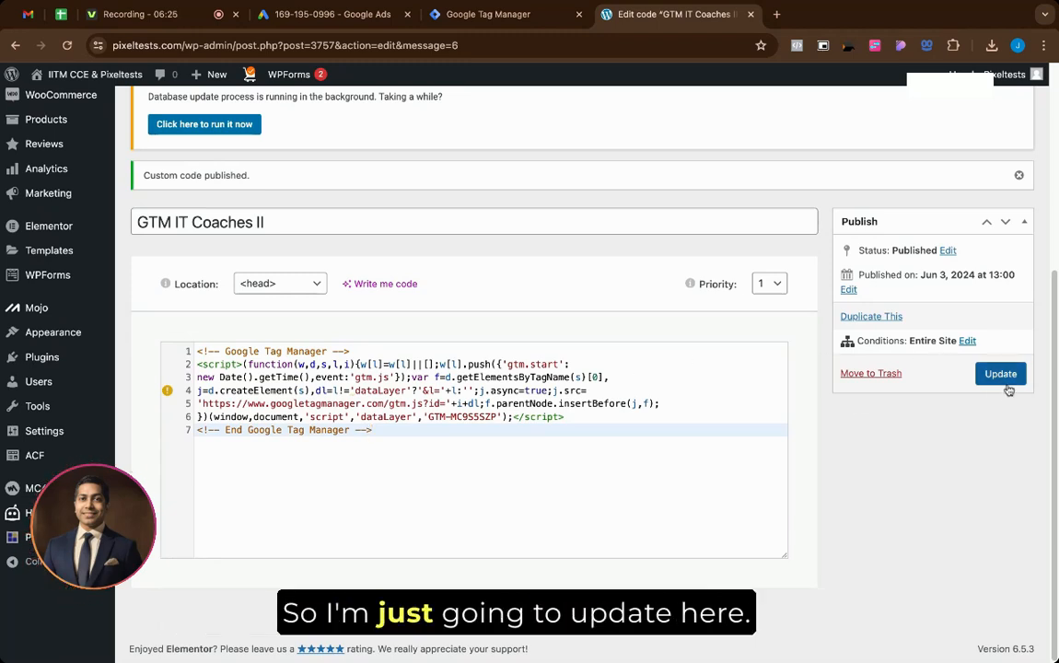
{"action": "left_click", "coordinate": [408, 223]}
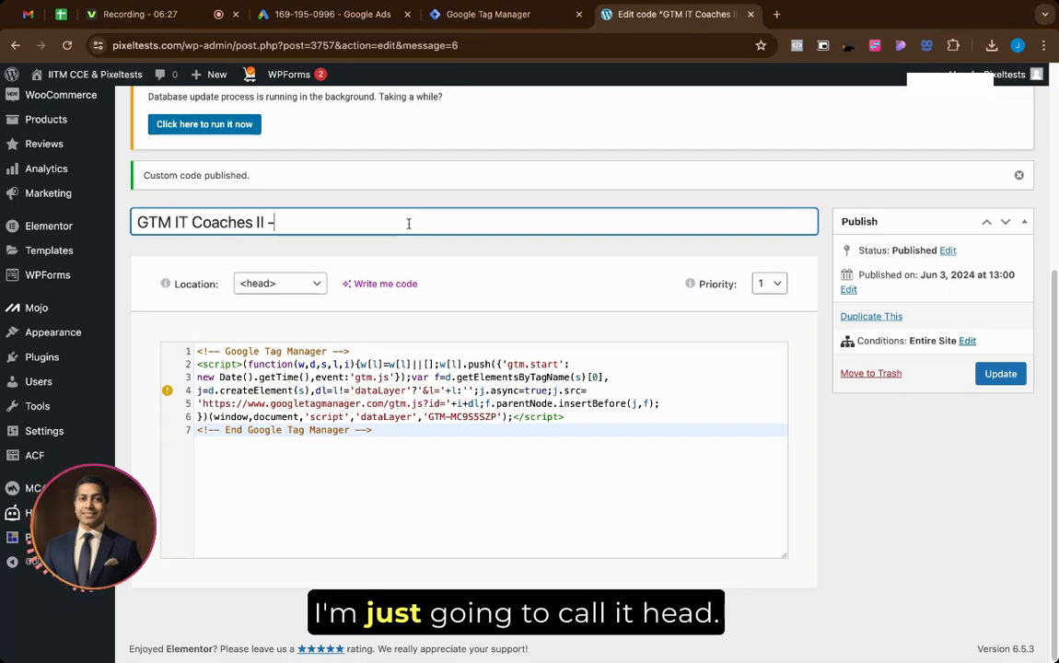
{"action": "type", "text": "- Head"}
{"action": "key", "text": "super+a"}
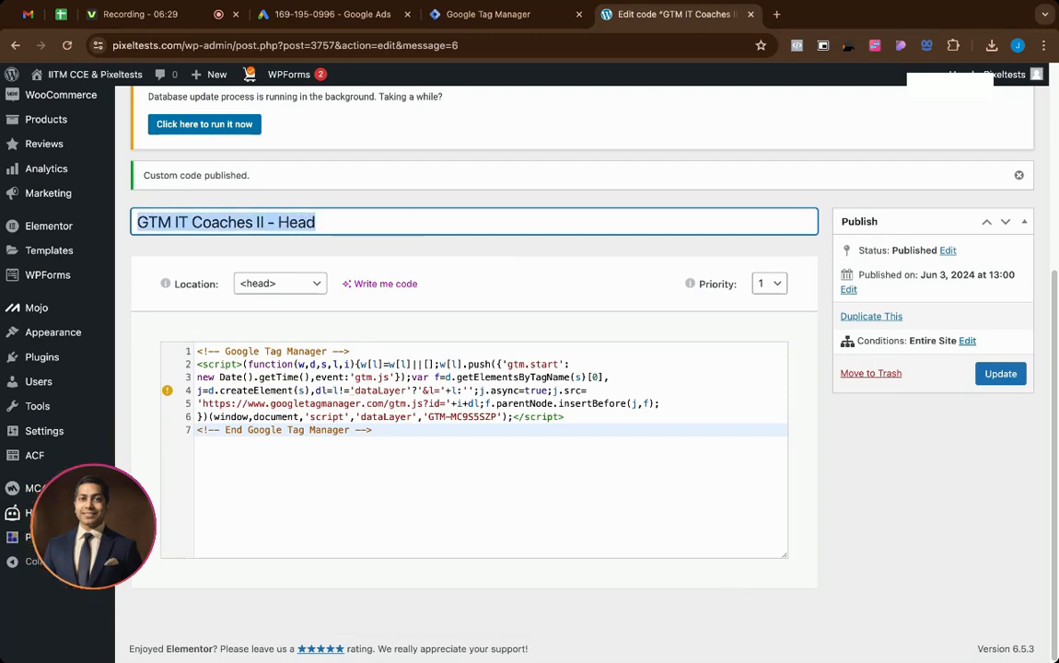
{"action": "left_click", "coordinate": [1000, 373]}
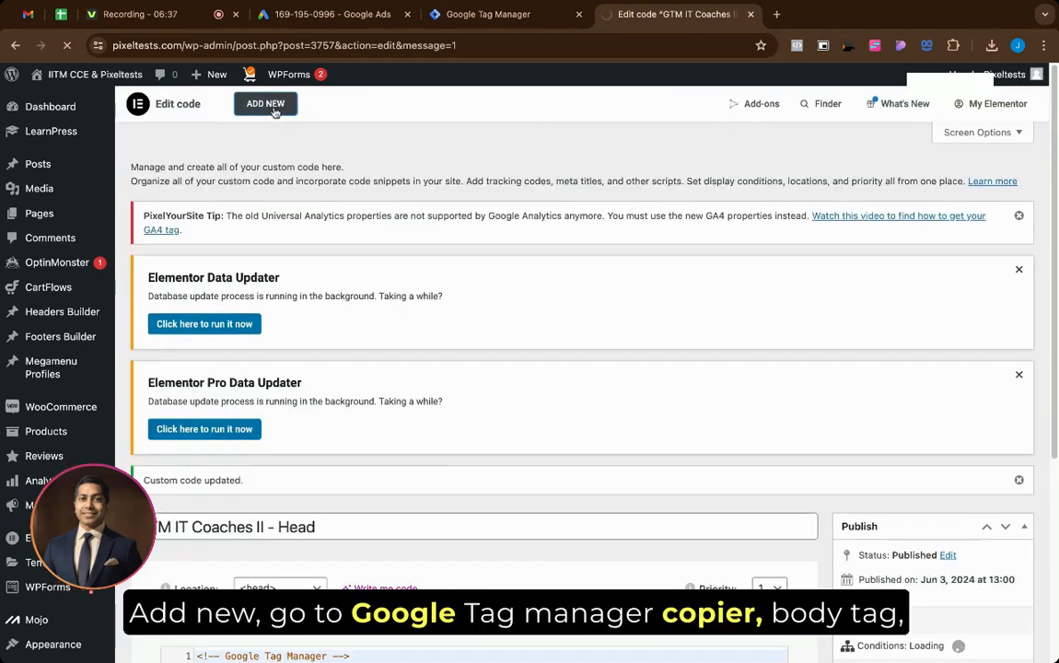
Step: Create another snippet holding Tag Manager's body noscript code, located at the start of body
{"action": "left_click", "coordinate": [274, 114]}
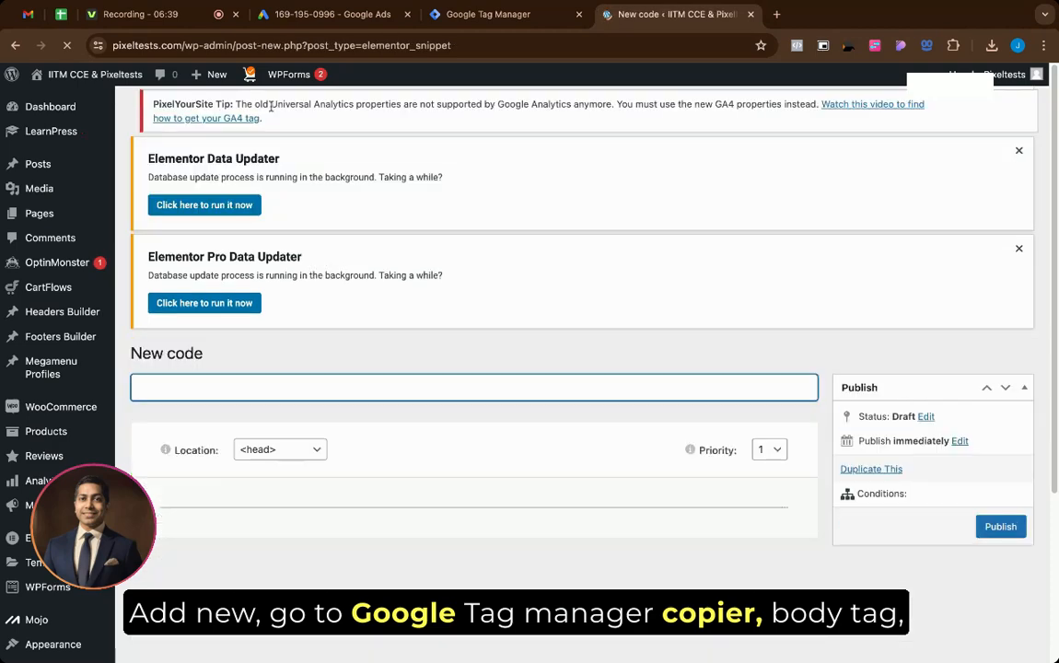
{"action": "left_click", "coordinate": [512, 20]}
{"action": "left_click", "coordinate": [781, 425]}
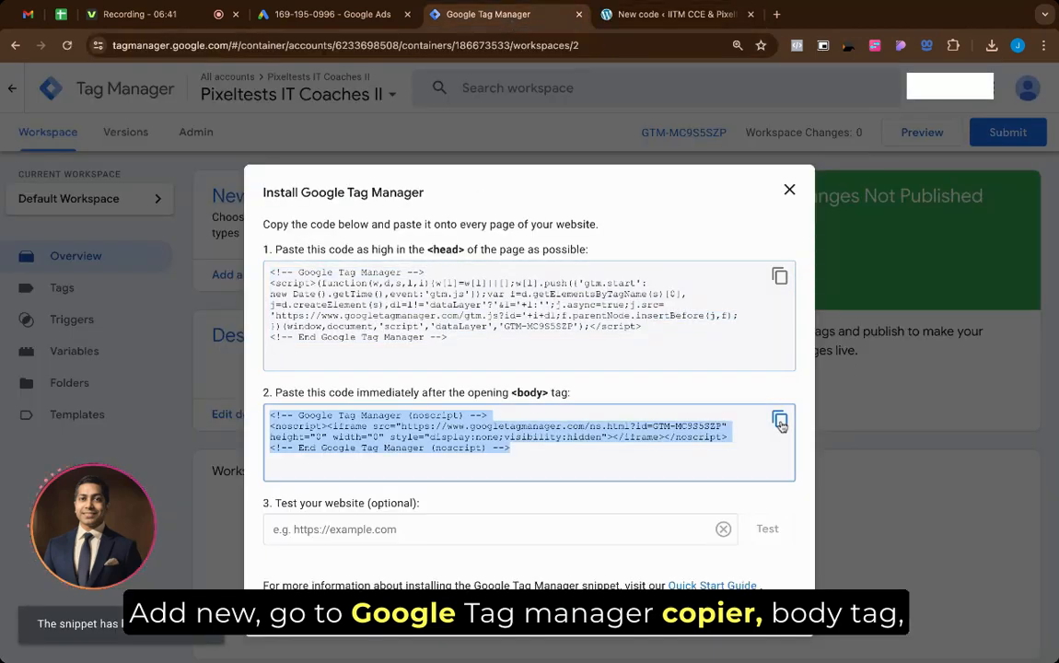
{"action": "left_click", "coordinate": [703, 16]}
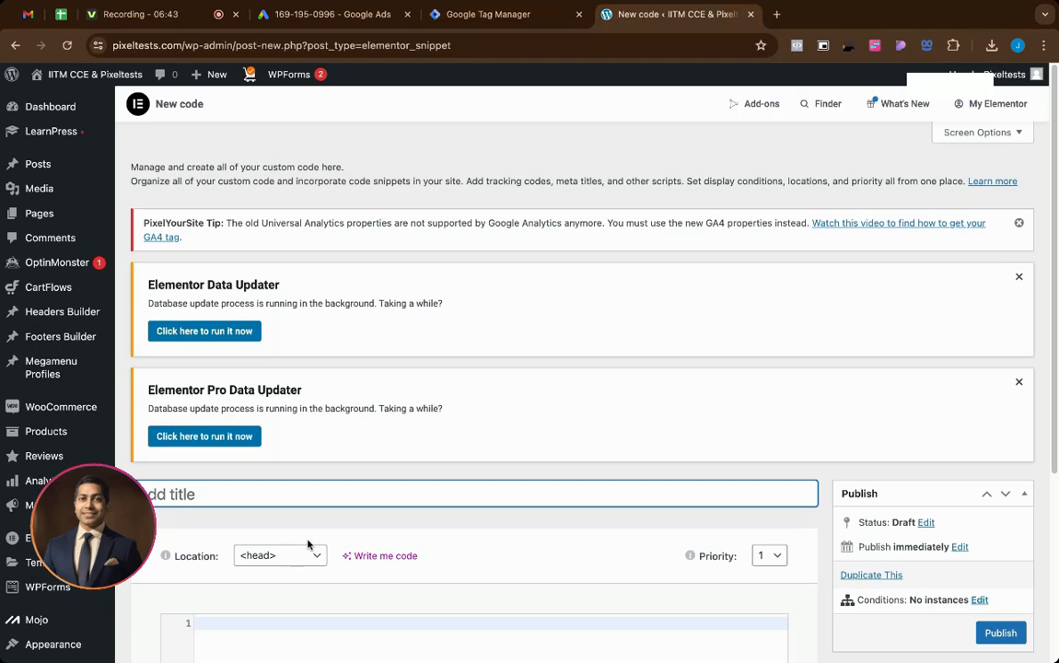
{"action": "scroll", "coordinate": [309, 545], "scroll_direction": "down", "scroll_amount": 3}
{"action": "left_click", "coordinate": [297, 428]}
{"action": "key", "text": "super+v"}
{"action": "left_click", "coordinate": [281, 321]}
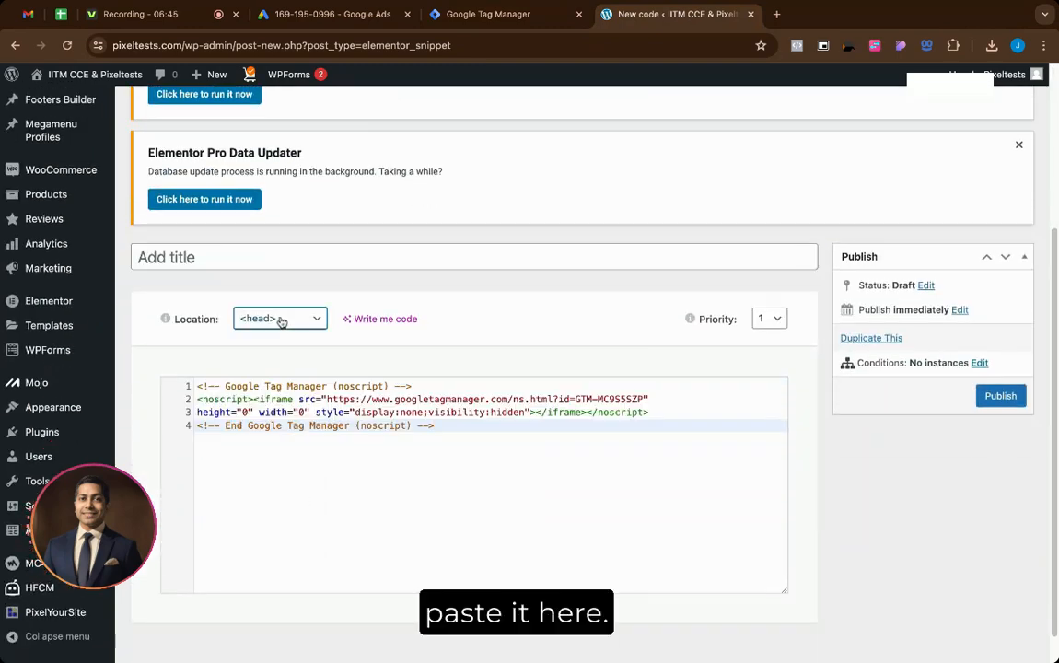
{"action": "left_click", "coordinate": [279, 338]}
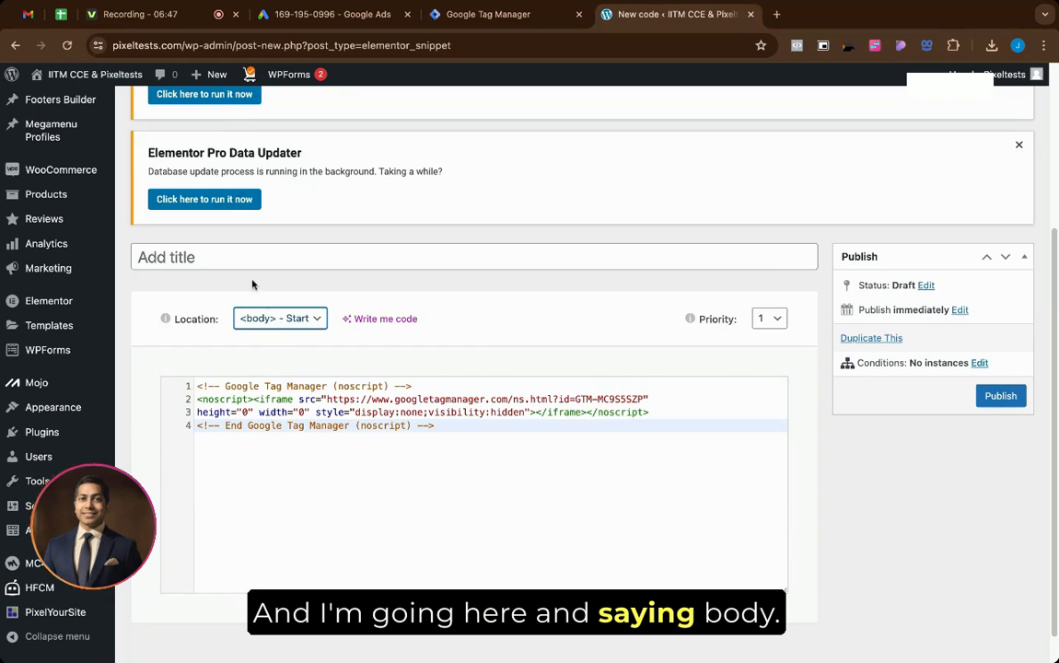
Step: Title the body snippet 'GTM IT Coache II - Body' and open its publish conditions
{"action": "left_click", "coordinate": [241, 258]}
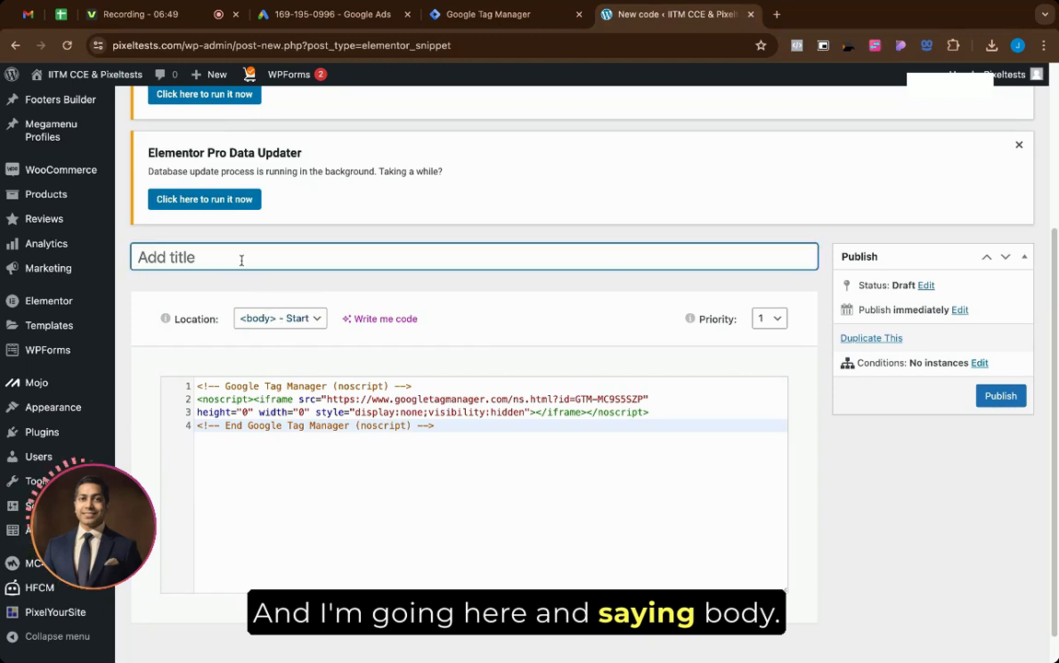
{"action": "type", "text": "Body"}
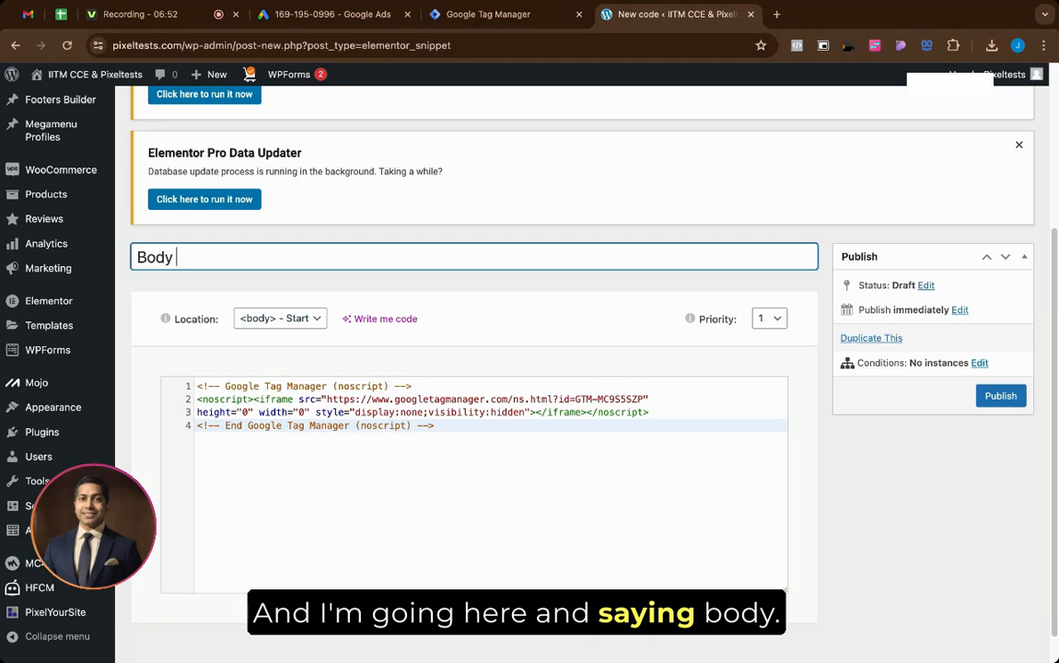
{"action": "left_click", "coordinate": [137, 256]}
{"action": "type", "text": "- "}
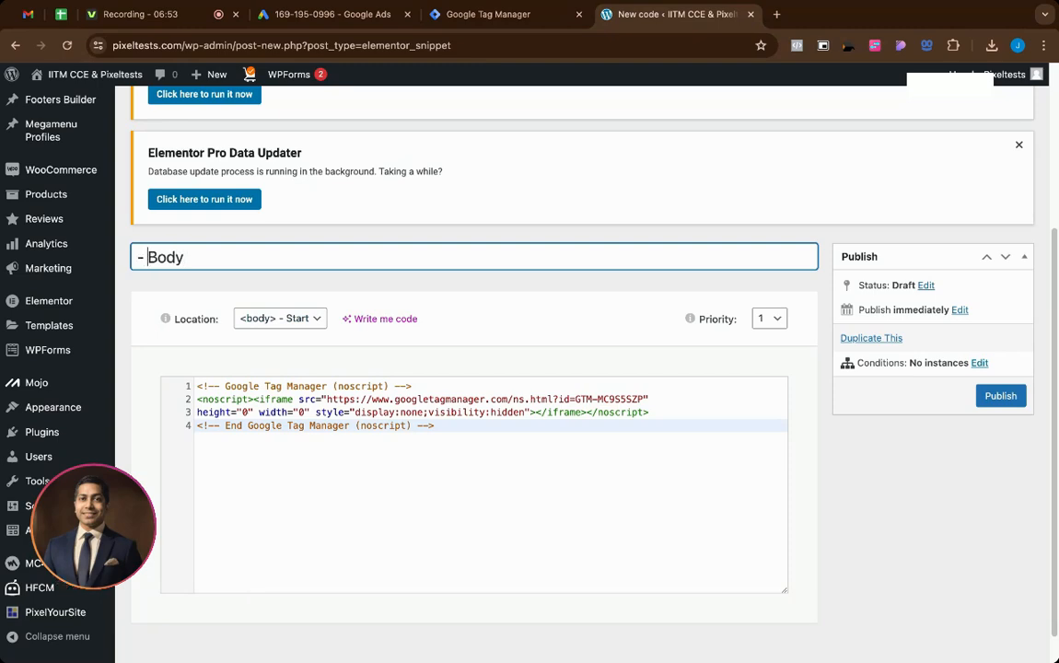
{"action": "type", "text": "GTM IT "}
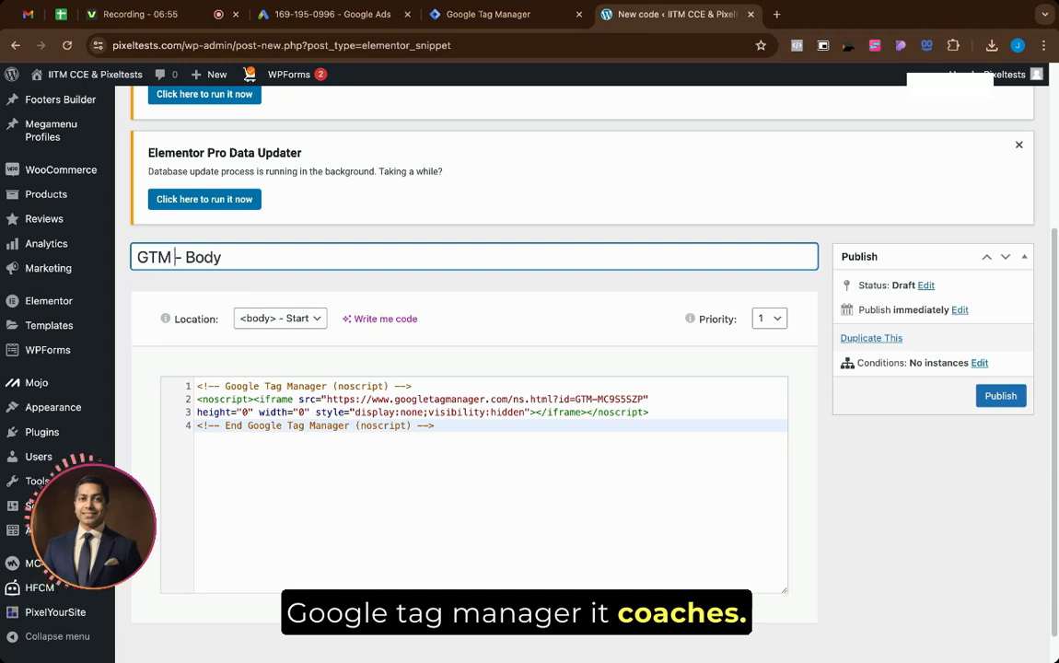
{"action": "type", "text": "Coache"}
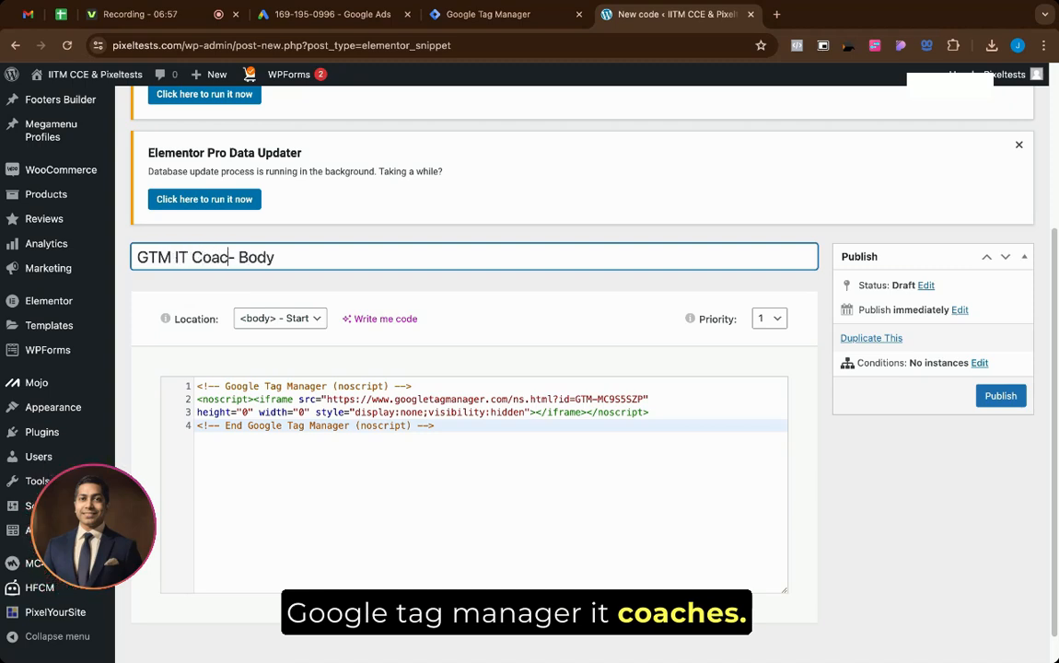
{"action": "type", "text": "-"}
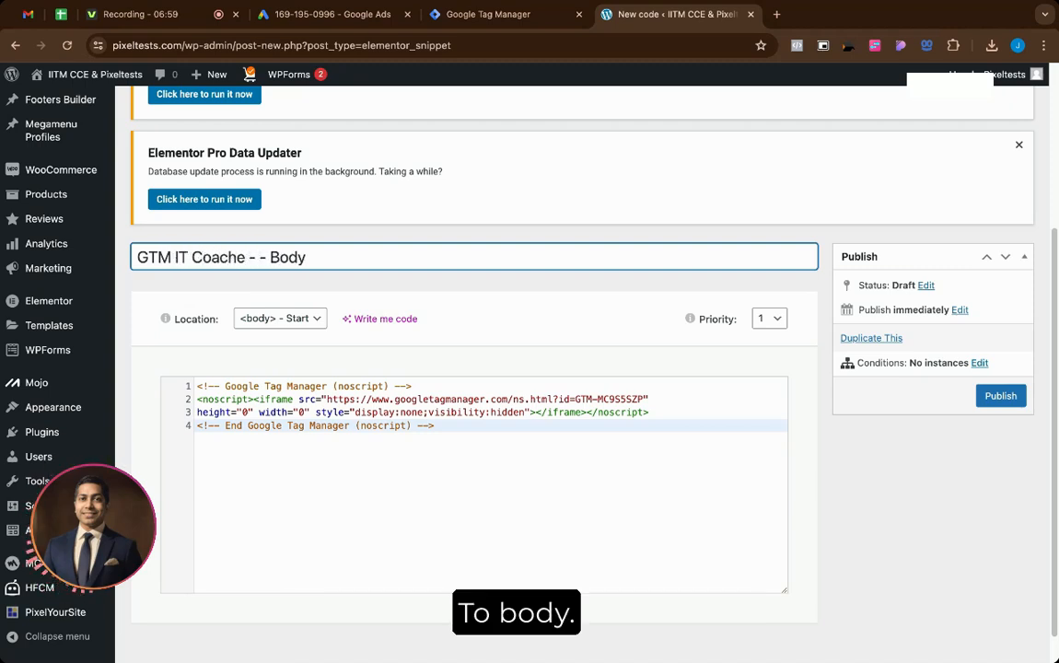
{"action": "key", "text": "BackSpace"}
{"action": "key", "text": "BackSpace"}
{"action": "type", "text": "OO"}
{"action": "key", "text": "BackSpace"}
{"action": "key", "text": "BackSpace"}
{"action": "type", "text": "II"}
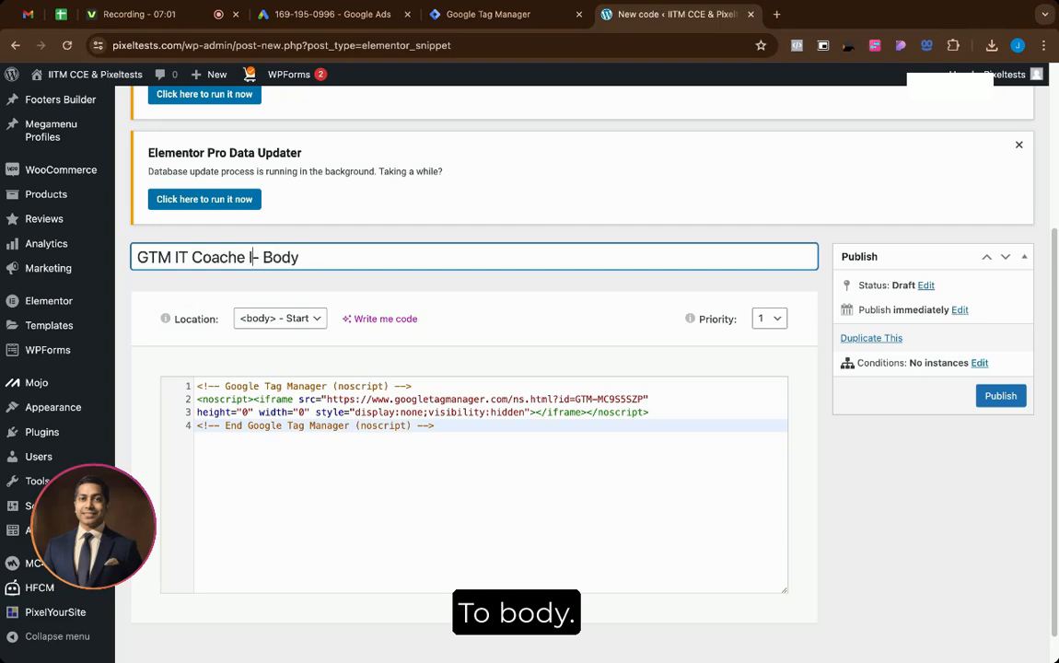
{"action": "left_click", "coordinate": [393, 451]}
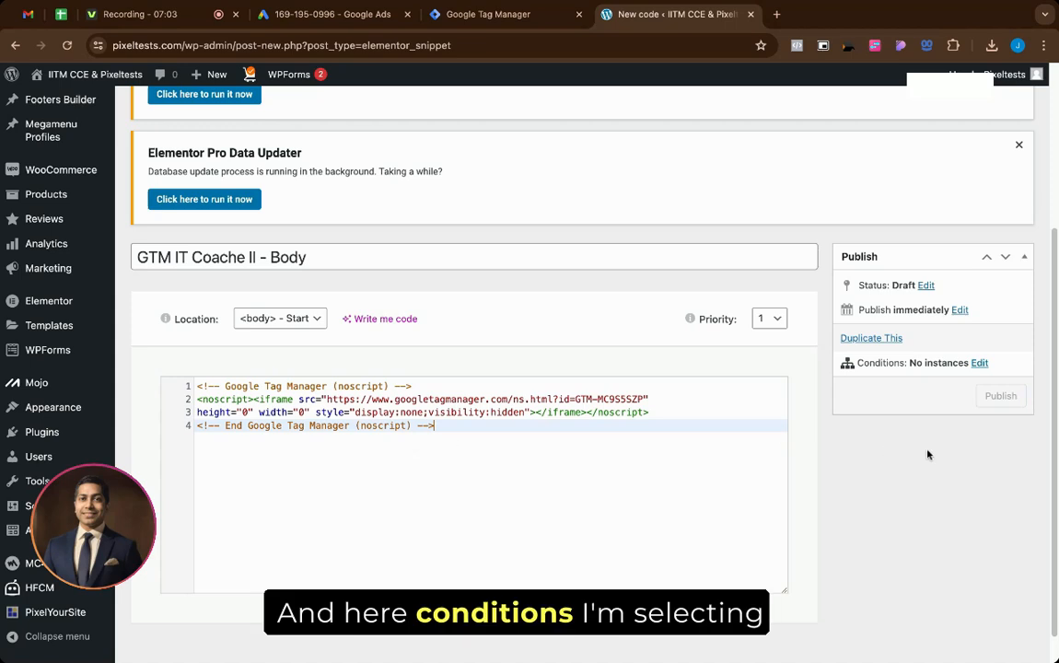
{"action": "left_click", "coordinate": [980, 364]}
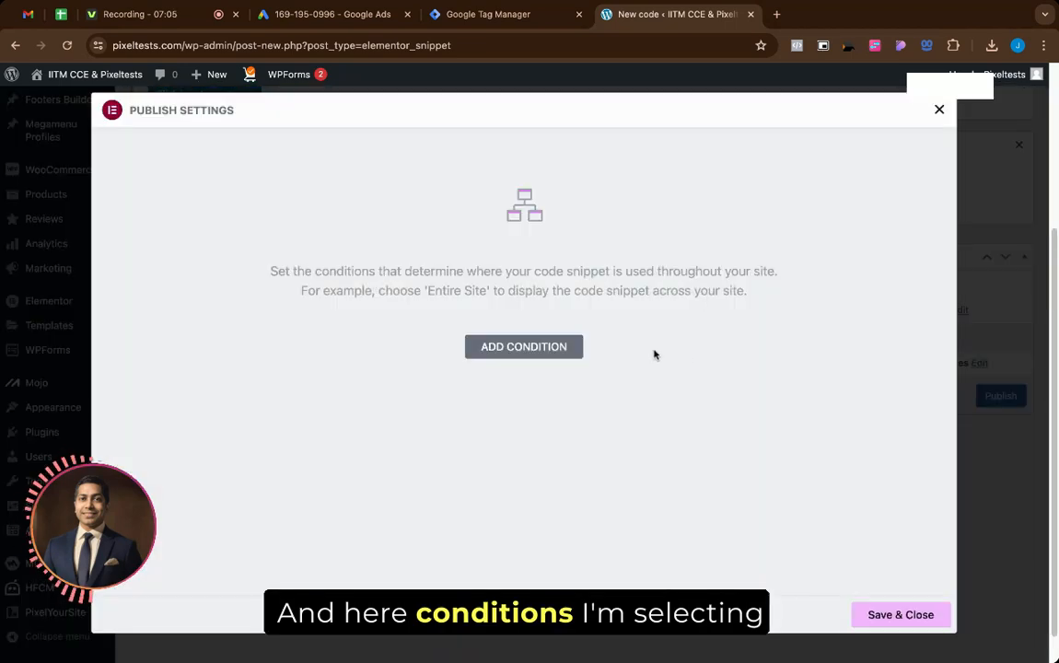
Step: Publish the body snippet with an Include / Entire Site condition
{"action": "left_click", "coordinate": [524, 347]}
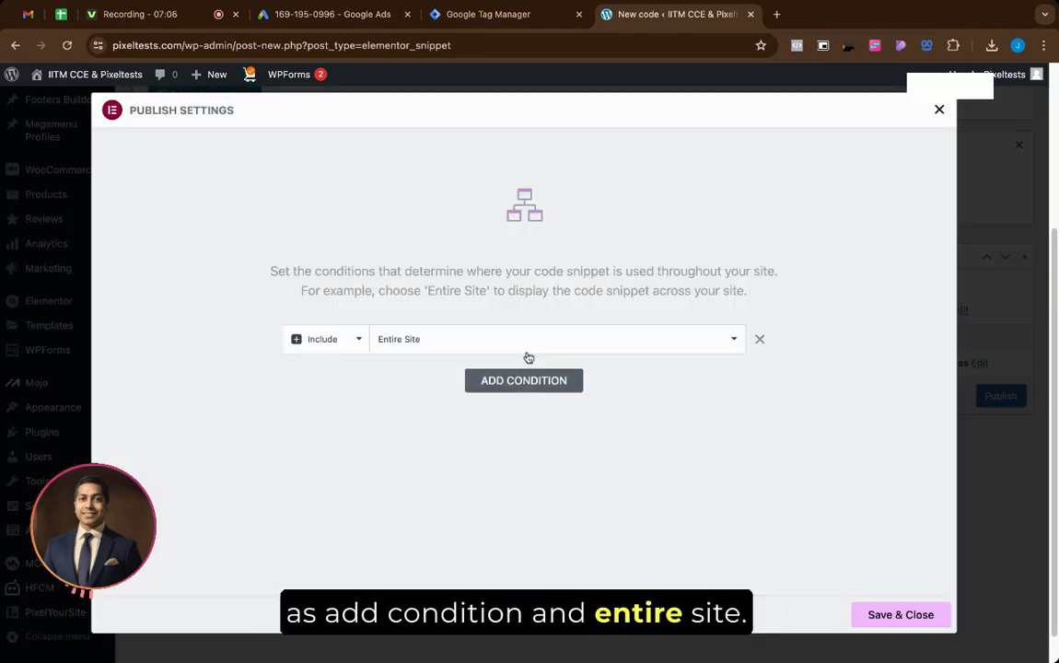
{"action": "left_click", "coordinate": [898, 614]}
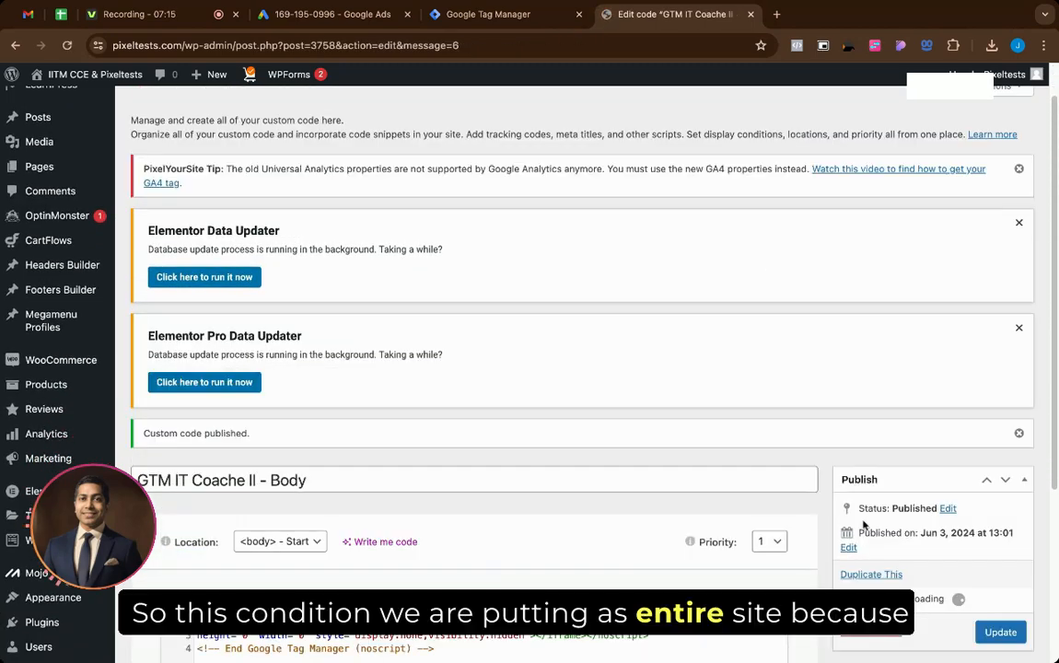
{"action": "scroll", "coordinate": [908, 483], "scroll_direction": "down", "scroll_amount": 1}
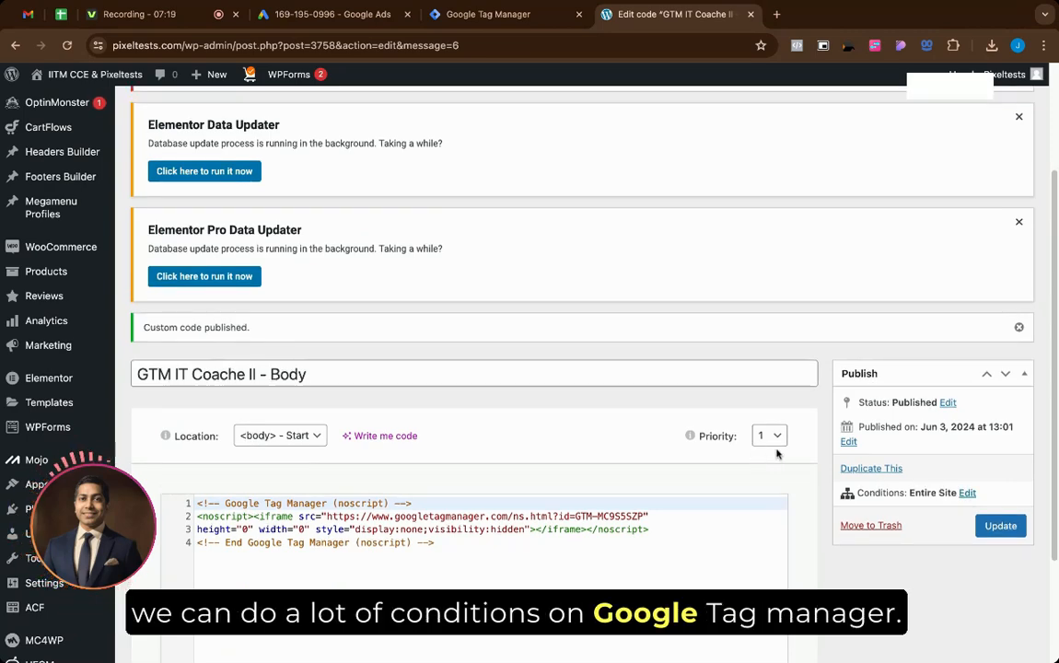
{"action": "scroll", "coordinate": [717, 359], "scroll_direction": "up", "scroll_amount": 3}
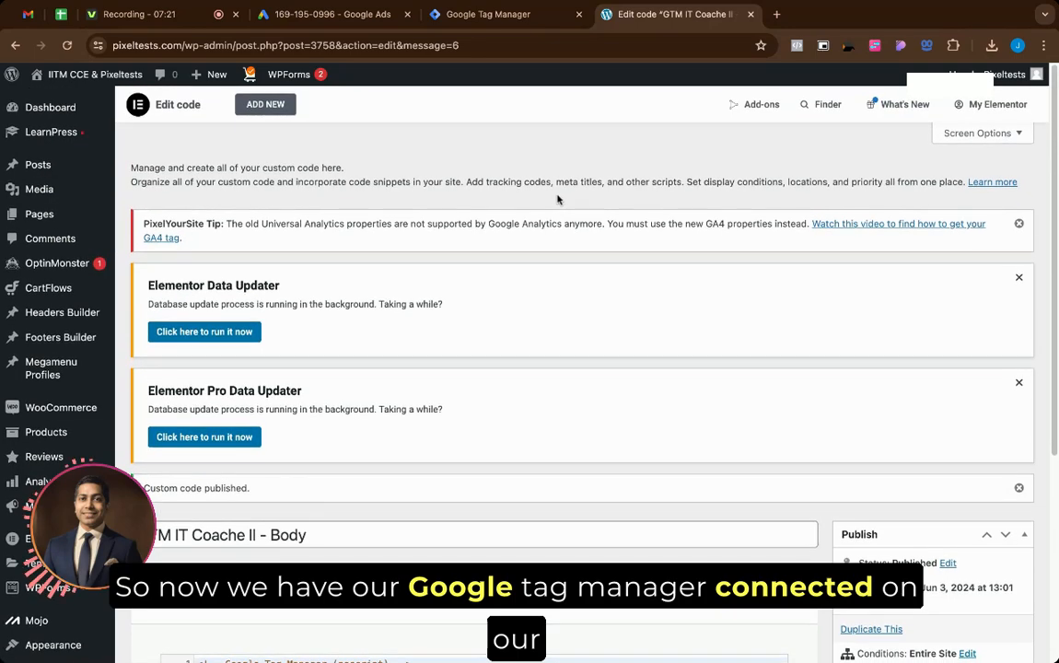
{"action": "left_click", "coordinate": [72, 18]}
Step: Bold the Google Tag Manager and Webpage/Website labels in cells E5:F5
{"action": "left_click_drag", "start_coordinate": [456, 251], "coordinate": [494, 259]}
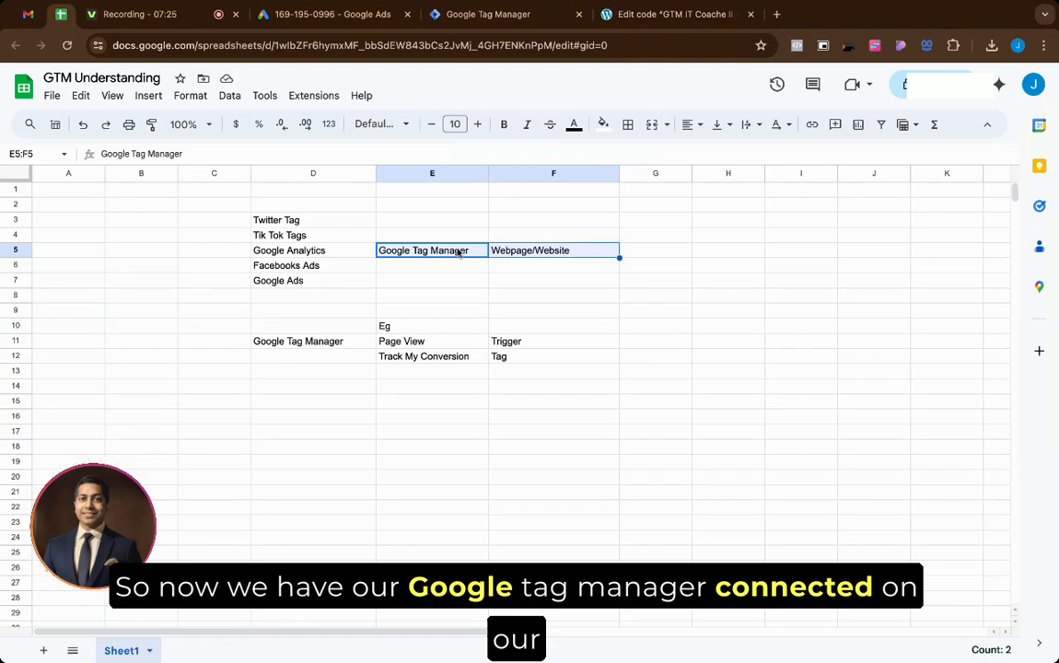
{"action": "key", "text": "ctrl+b"}
{"action": "left_click", "coordinate": [575, 280]}
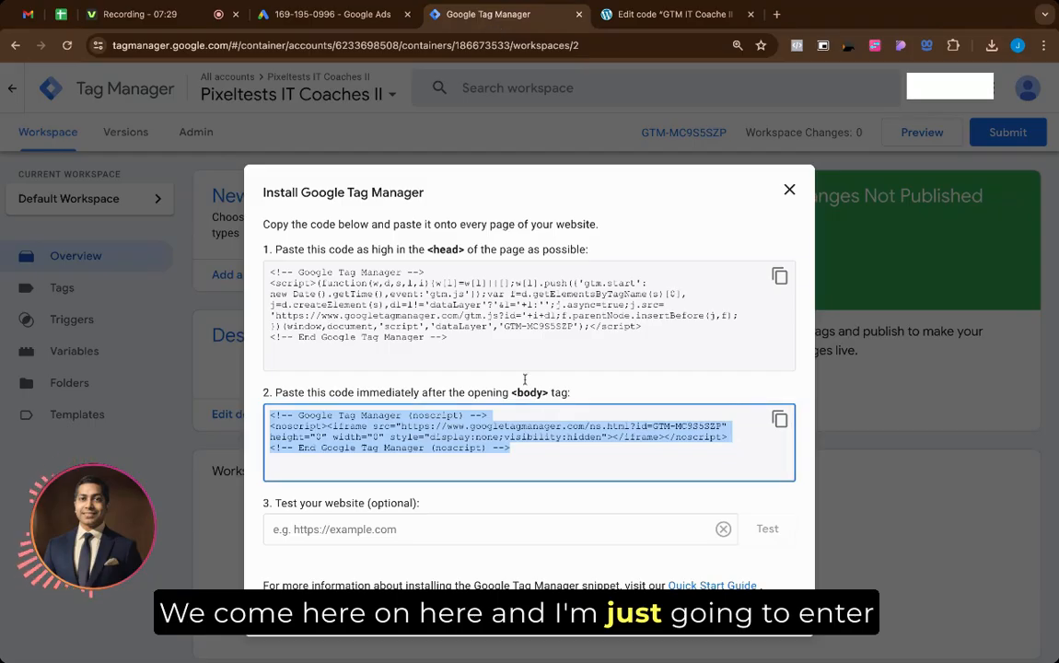
{"action": "left_click", "coordinate": [481, 518]}
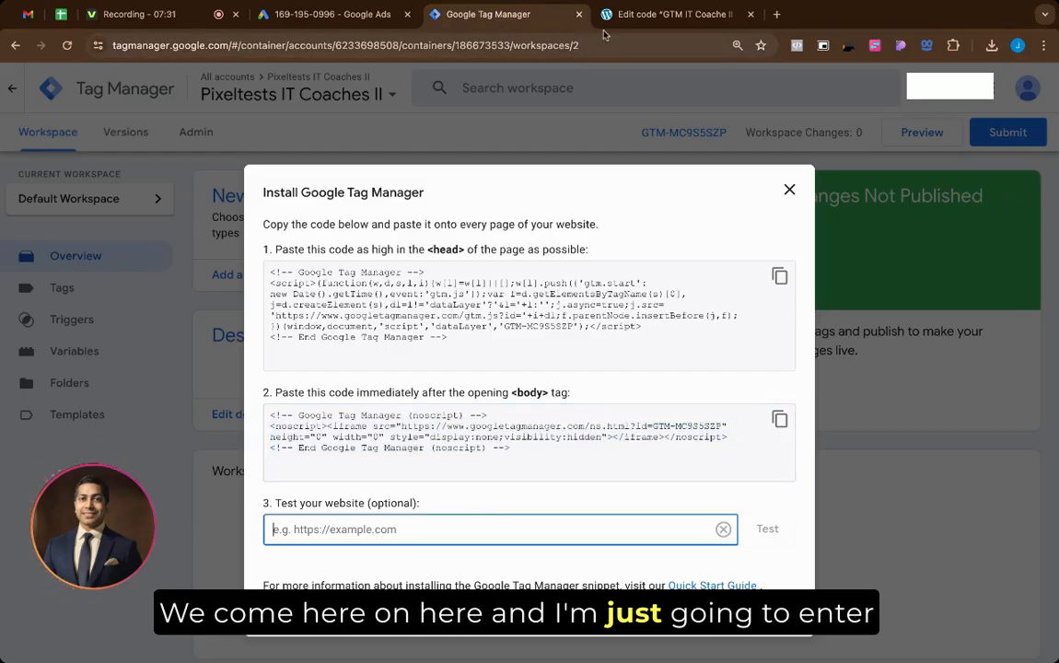
{"action": "left_click", "coordinate": [675, 13]}
{"action": "left_click_drag", "start_coordinate": [112, 45], "coordinate": [218, 45]}
{"action": "key", "text": "ctrl+c"}
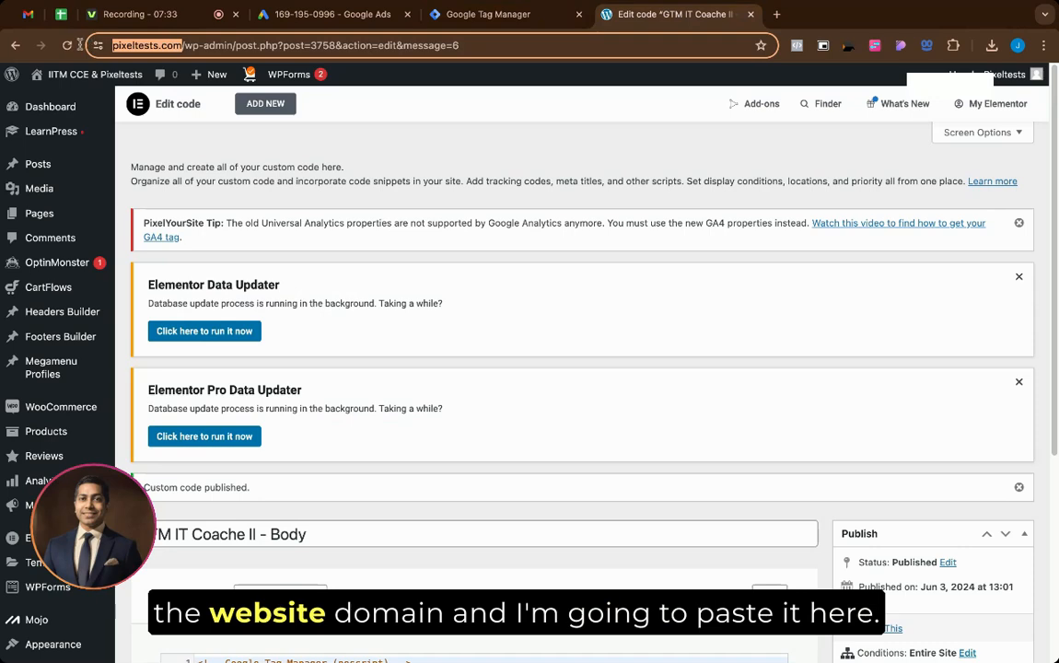
{"action": "left_click", "coordinate": [488, 15]}
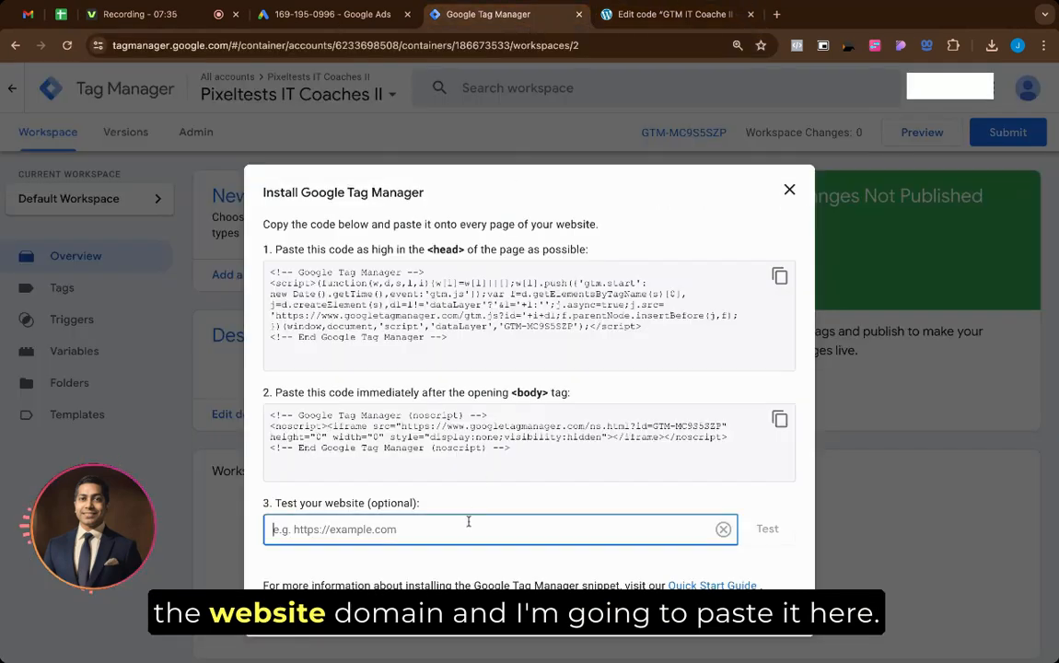
{"action": "key", "text": "ctrl+v"}
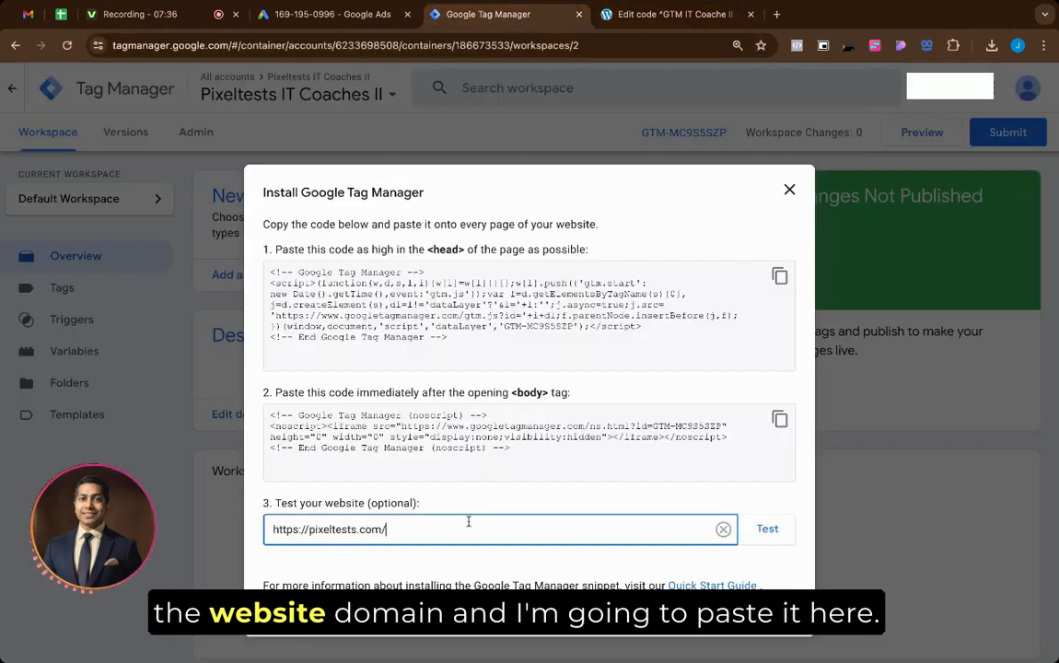
{"action": "left_click", "coordinate": [767, 530]}
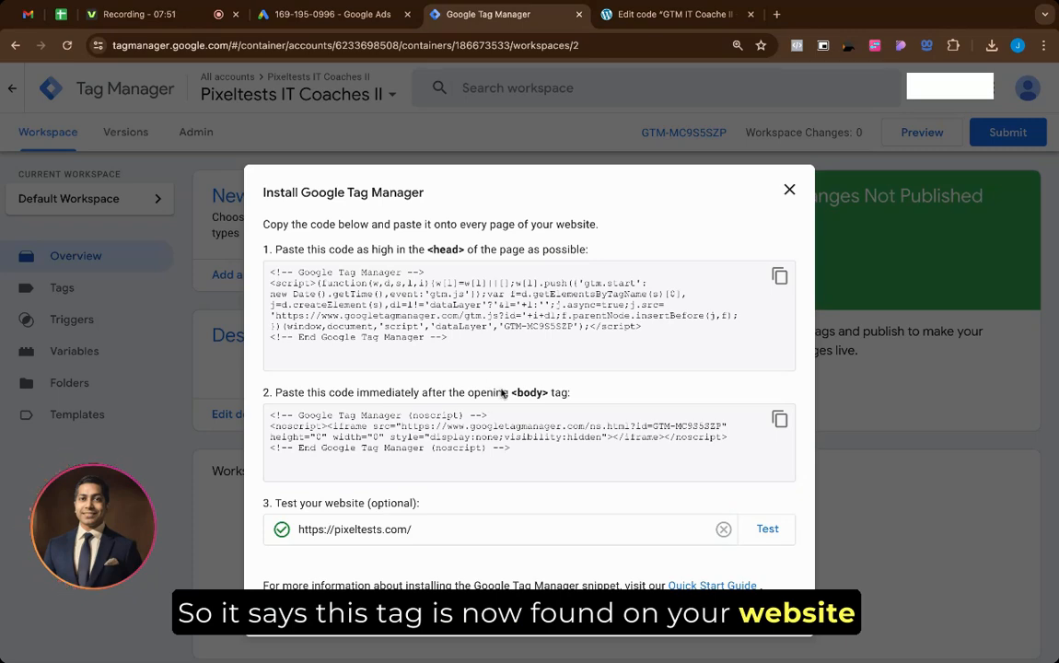
{"action": "left_click", "coordinate": [776, 612]}
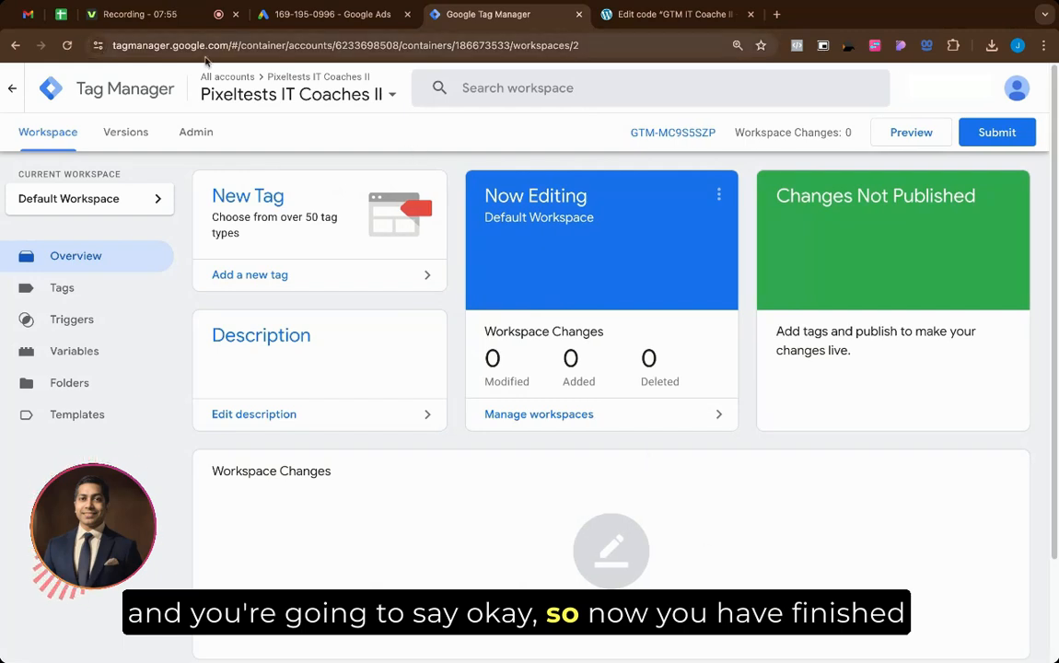
{"action": "left_click", "coordinate": [61, 15]}
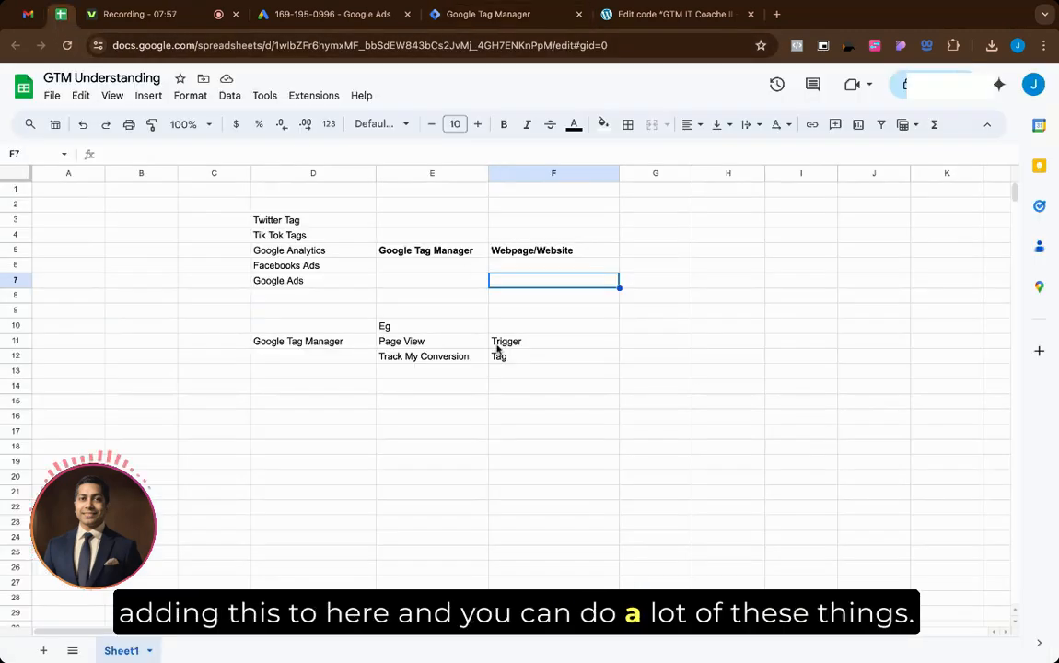
Step: Clear the platform list in column D and move Google Ads up into D5
{"action": "left_click", "coordinate": [404, 256]}
{"action": "left_click_drag", "start_coordinate": [404, 261], "coordinate": [497, 255]}
{"action": "left_click_drag", "start_coordinate": [307, 219], "coordinate": [310, 272]}
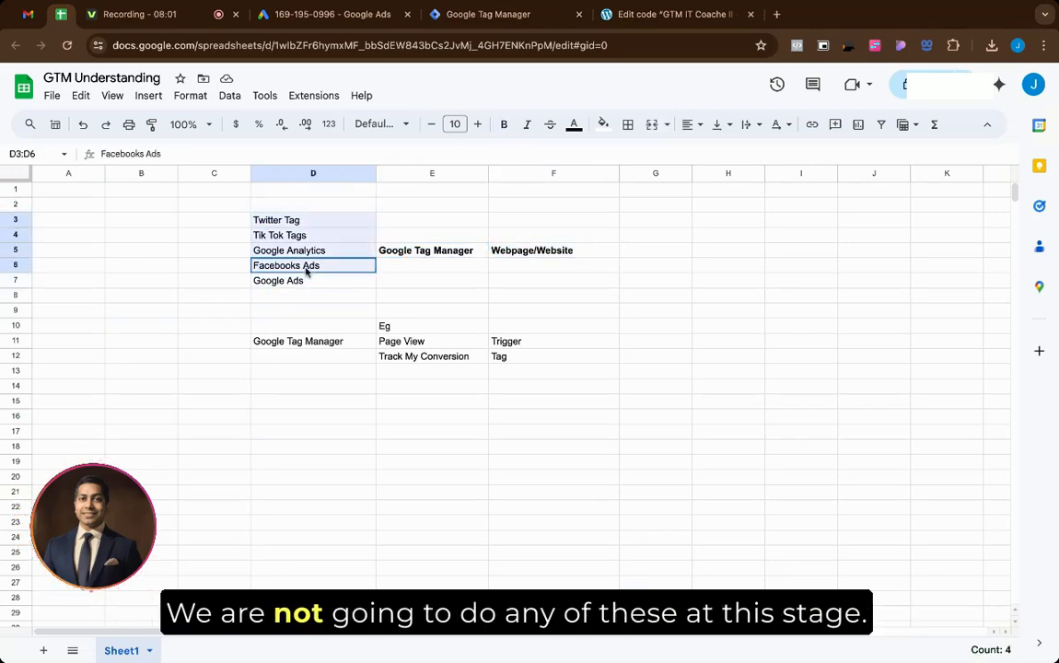
{"action": "key", "text": "Delete"}
{"action": "left_click", "coordinate": [224, 261]}
{"action": "left_click", "coordinate": [288, 283]}
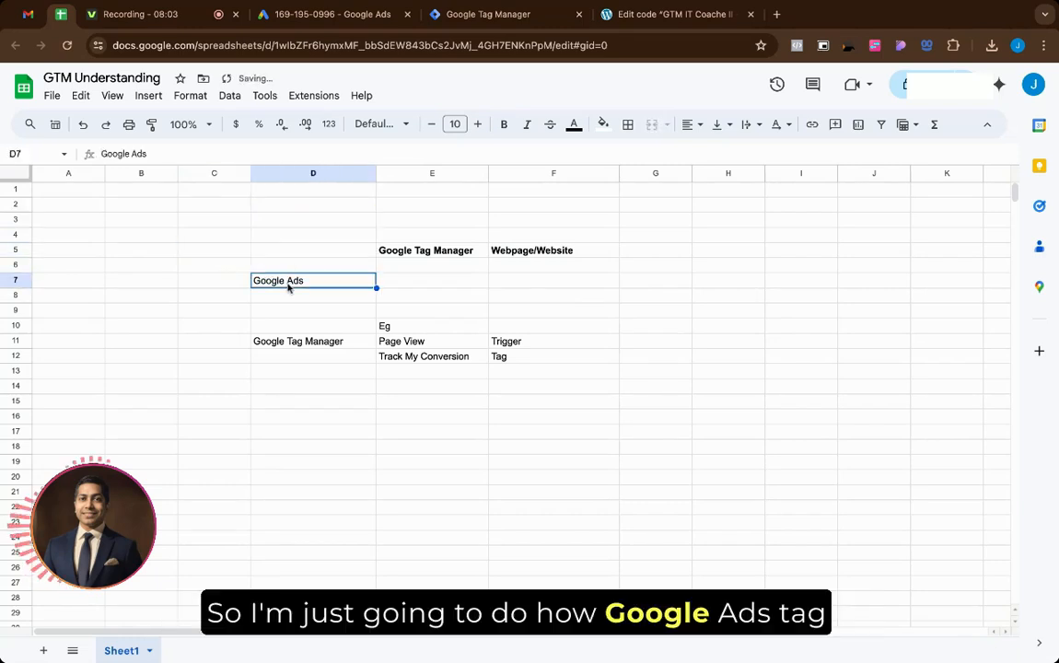
{"action": "key", "text": "ctrl+c"}
{"action": "left_click", "coordinate": [305, 255]}
{"action": "key", "text": "ctrl+v"}
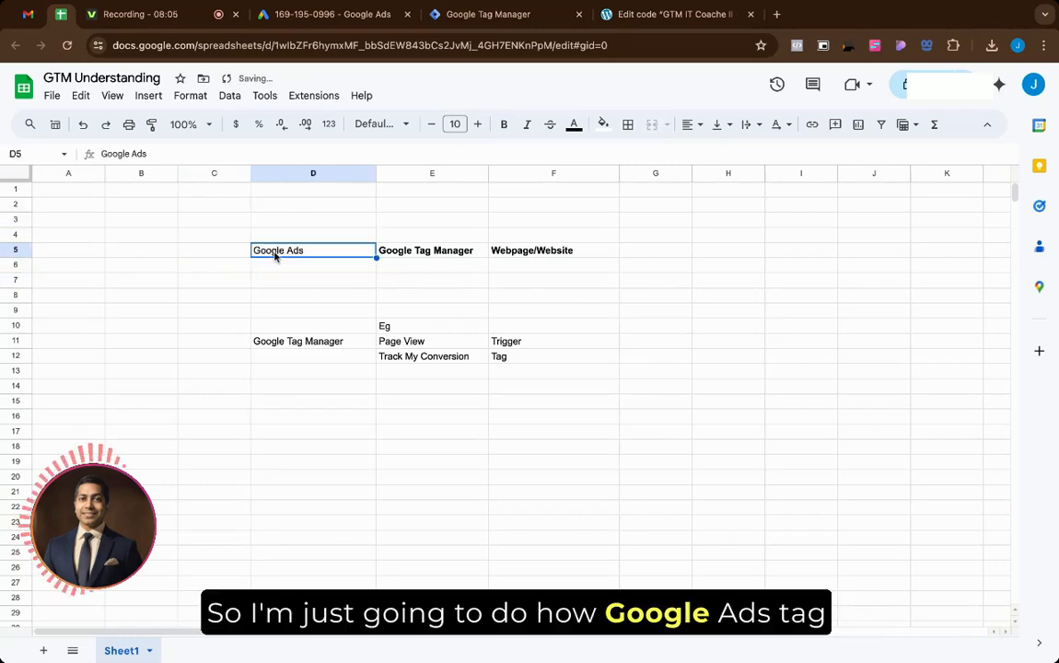
Step: Go over the Google Tag Manager, Webpage/Website, Page View, Trigger and Tag example cells
{"action": "left_click", "coordinate": [433, 253]}
{"action": "left_click", "coordinate": [529, 255]}
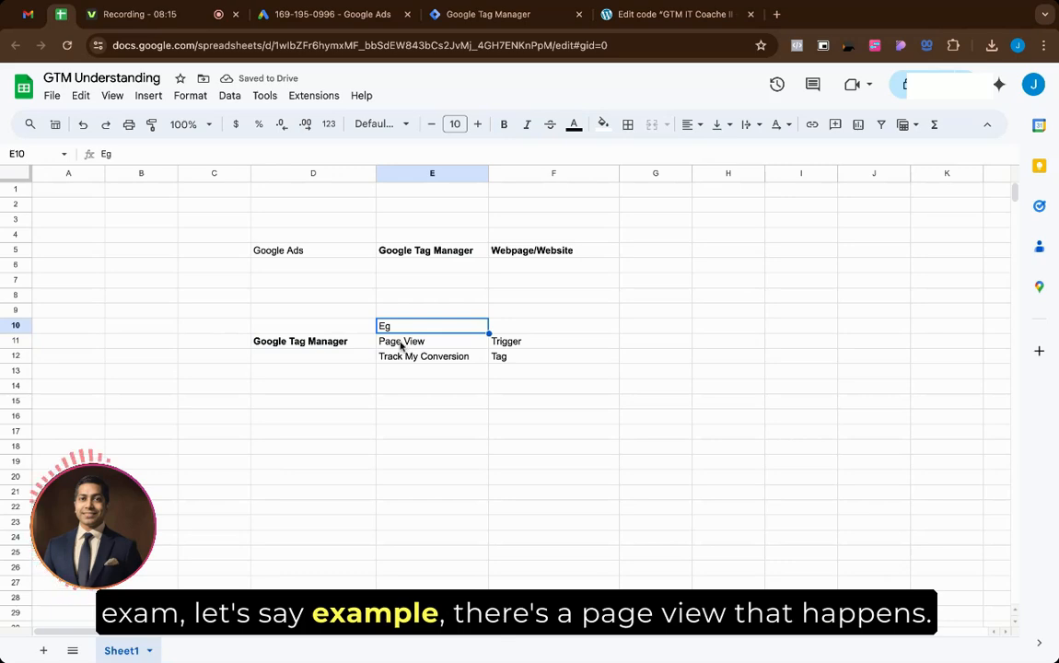
{"action": "left_click", "coordinate": [392, 345]}
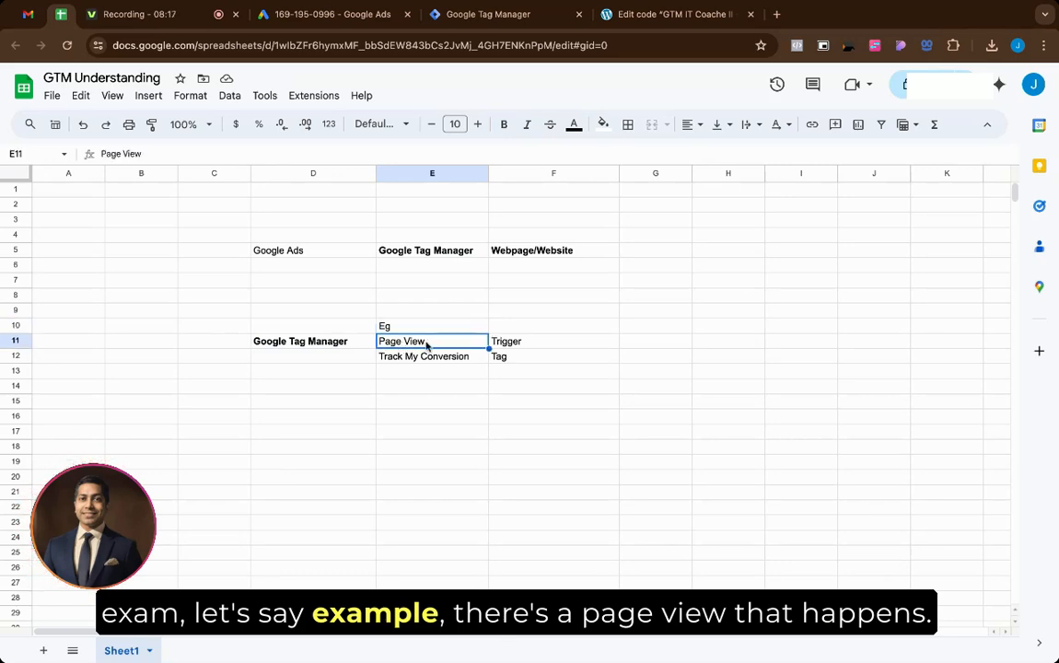
{"action": "left_click", "coordinate": [531, 345]}
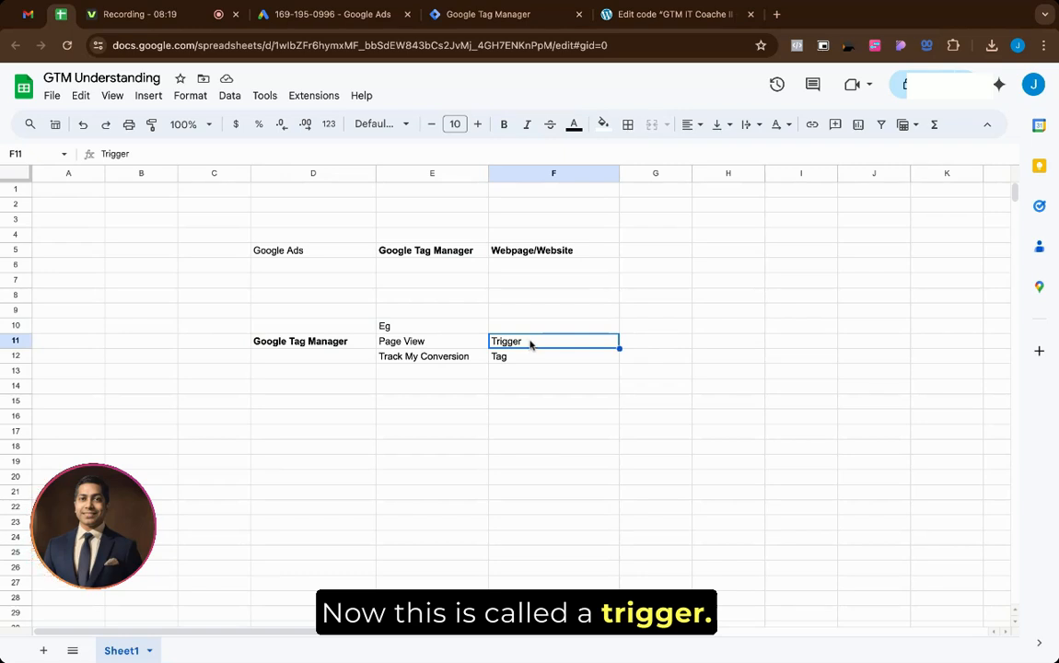
{"action": "left_click", "coordinate": [439, 348]}
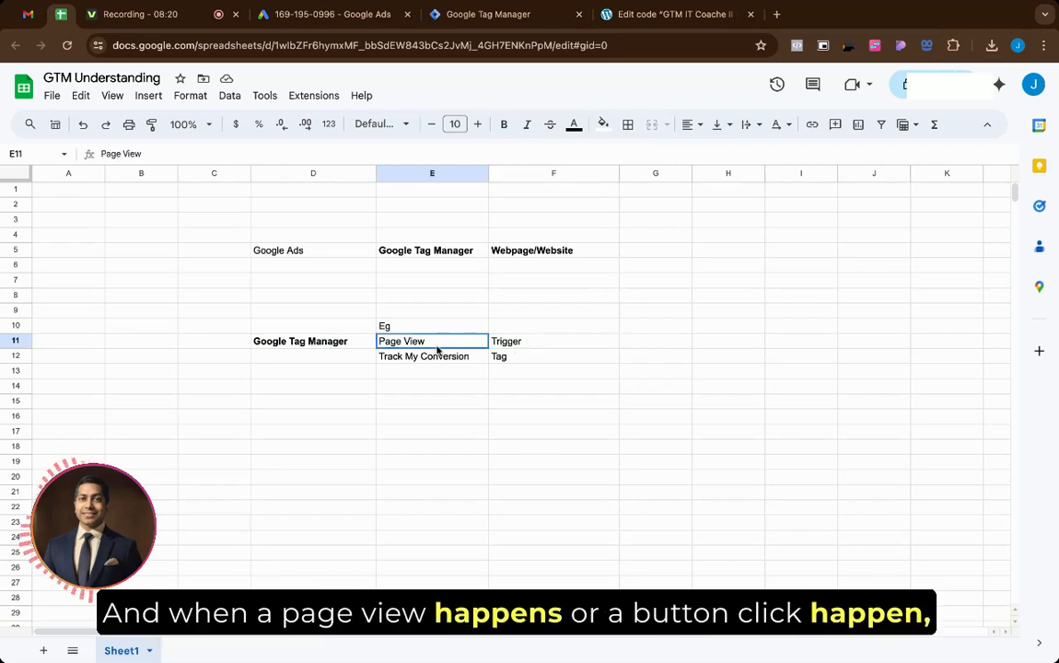
{"action": "double_click", "coordinate": [438, 349]}
{"action": "left_click_drag", "start_coordinate": [418, 341], "coordinate": [387, 342]}
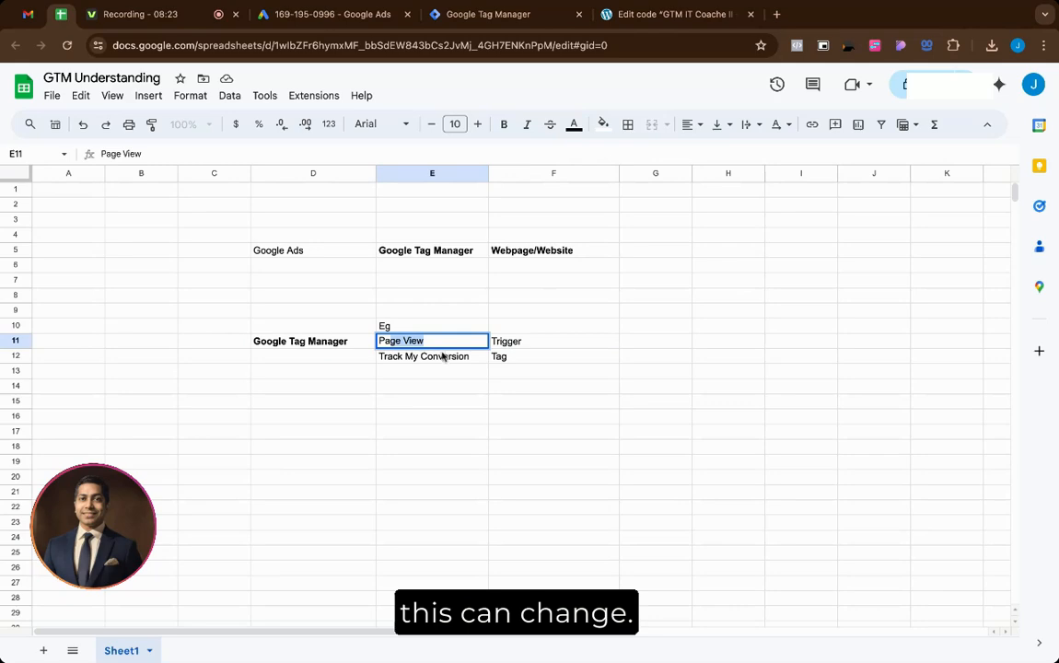
{"action": "key", "text": "Return"}
{"action": "left_click", "coordinate": [499, 345]}
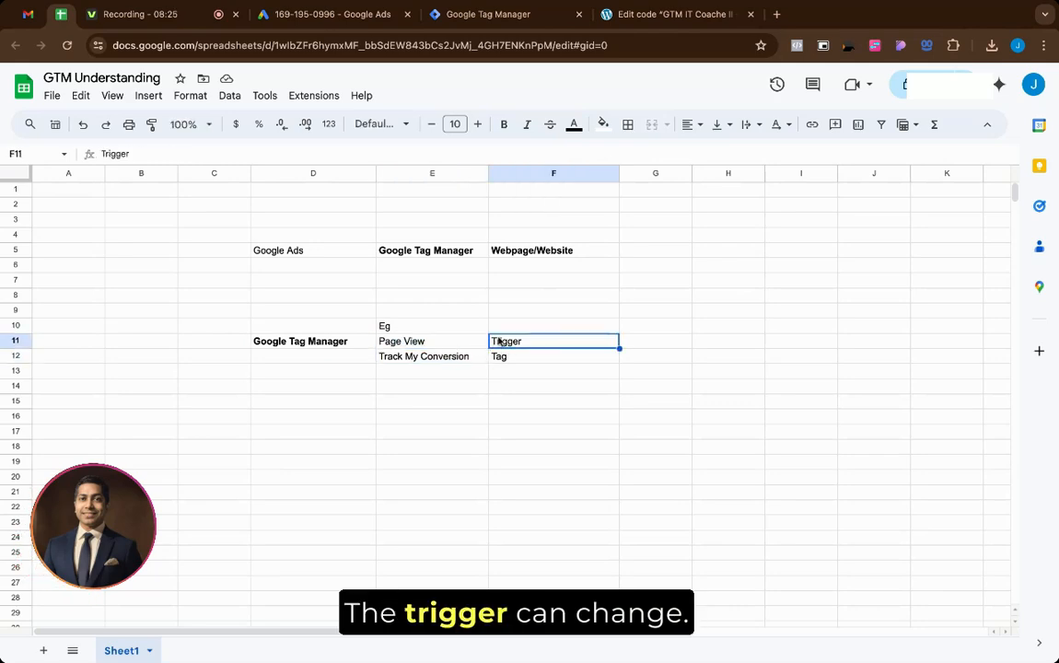
{"action": "left_click", "coordinate": [502, 359]}
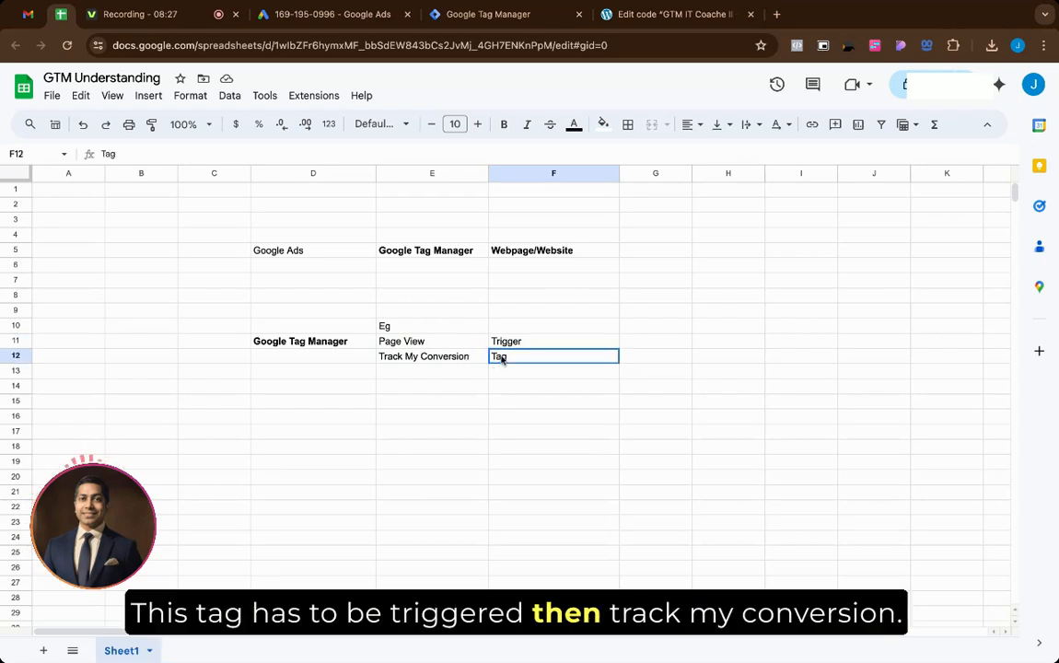
Step: Copy 'Track My Conversion' from E12 into E13
{"action": "double_click", "coordinate": [515, 359]}
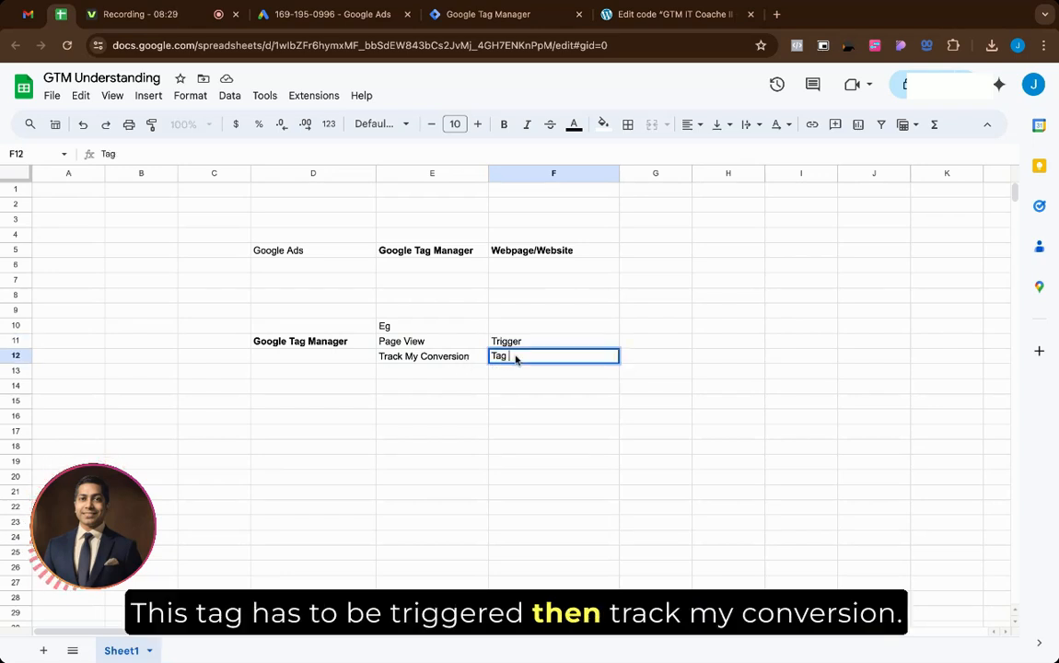
{"action": "left_click", "coordinate": [450, 362]}
{"action": "double_click", "coordinate": [449, 362]}
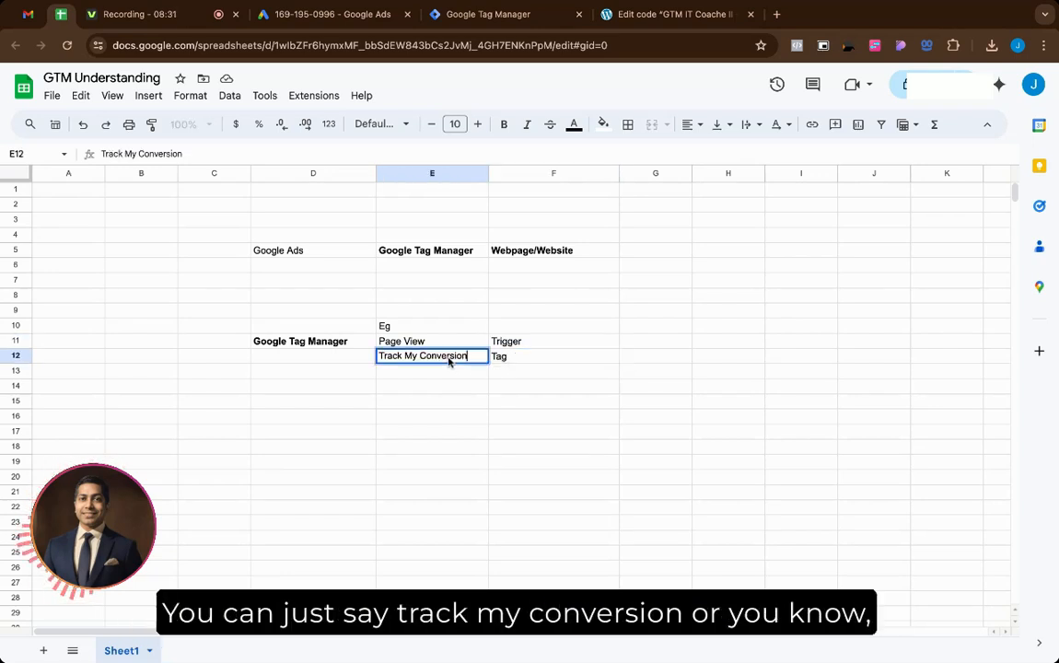
{"action": "left_click", "coordinate": [448, 371]}
{"action": "left_click", "coordinate": [454, 360]}
{"action": "key", "text": "super+c"}
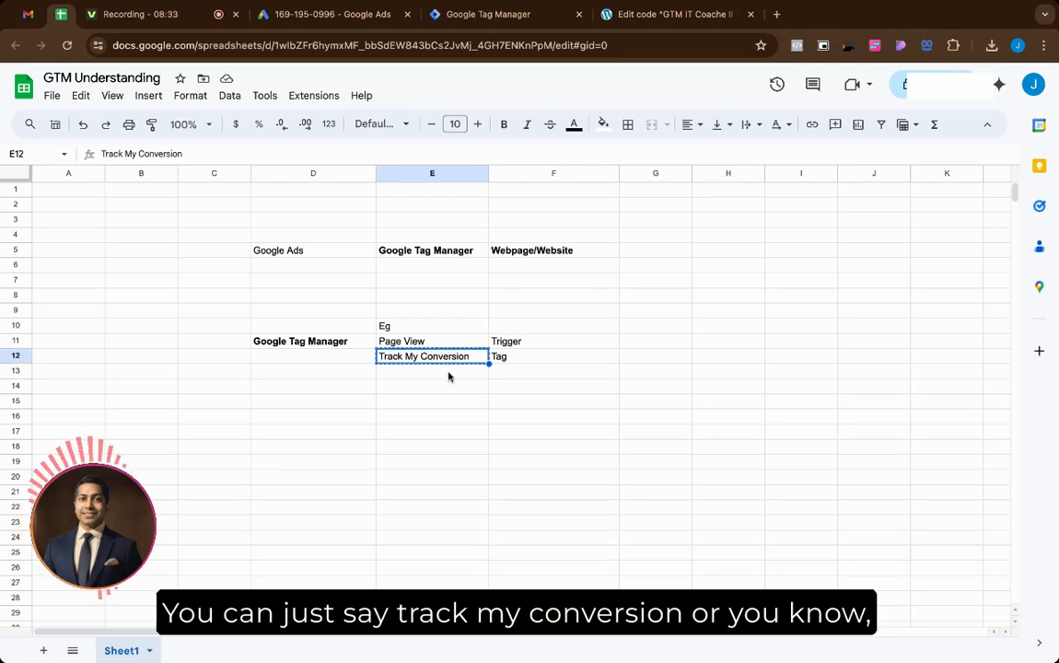
{"action": "left_click", "coordinate": [450, 373]}
{"action": "key", "text": "super+v"}
Step: Edit E13 to read 'Count My Page View'
{"action": "double_click", "coordinate": [445, 376]}
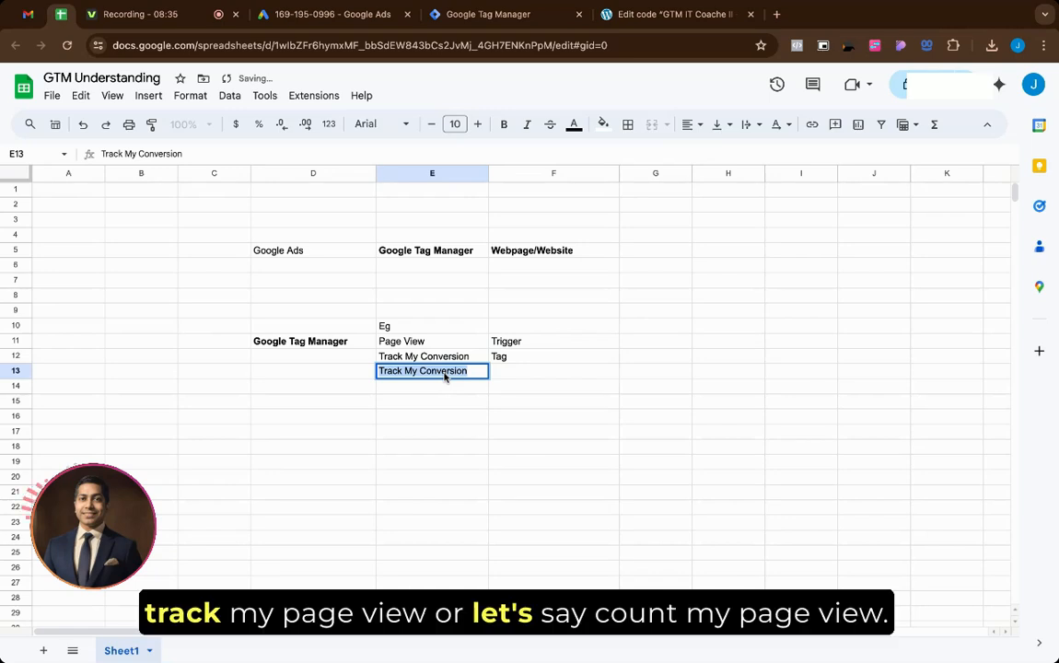
{"action": "double_click", "coordinate": [444, 372]}
{"action": "type", "text": "Page V"}
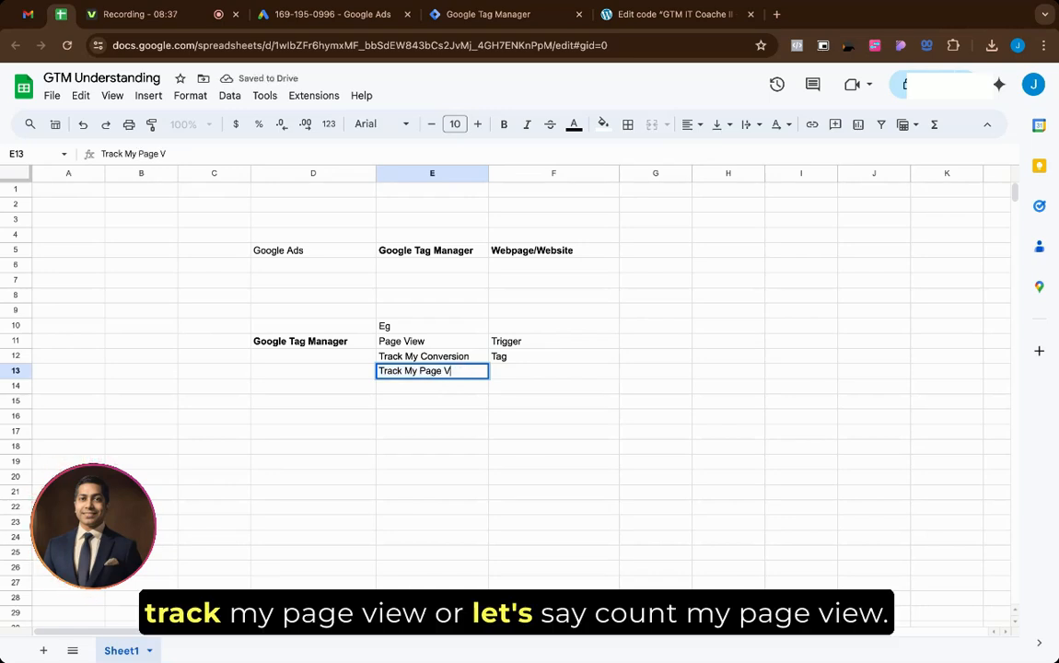
{"action": "type", "text": "iew"}
{"action": "double_click", "coordinate": [388, 371]}
{"action": "type", "text": "Count"}
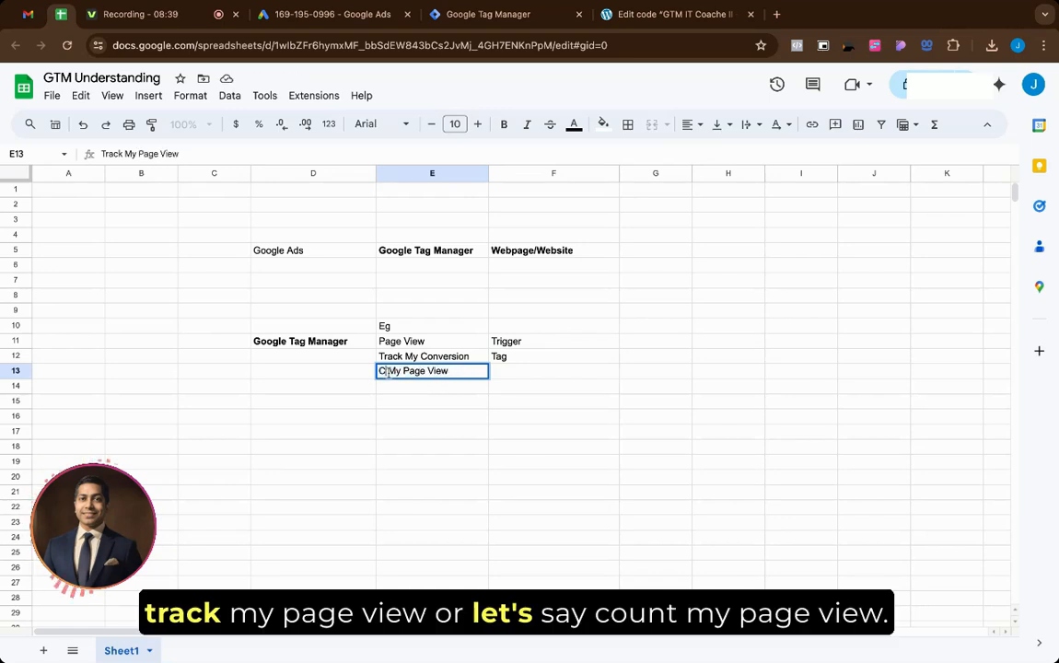
{"action": "key", "text": "Return"}
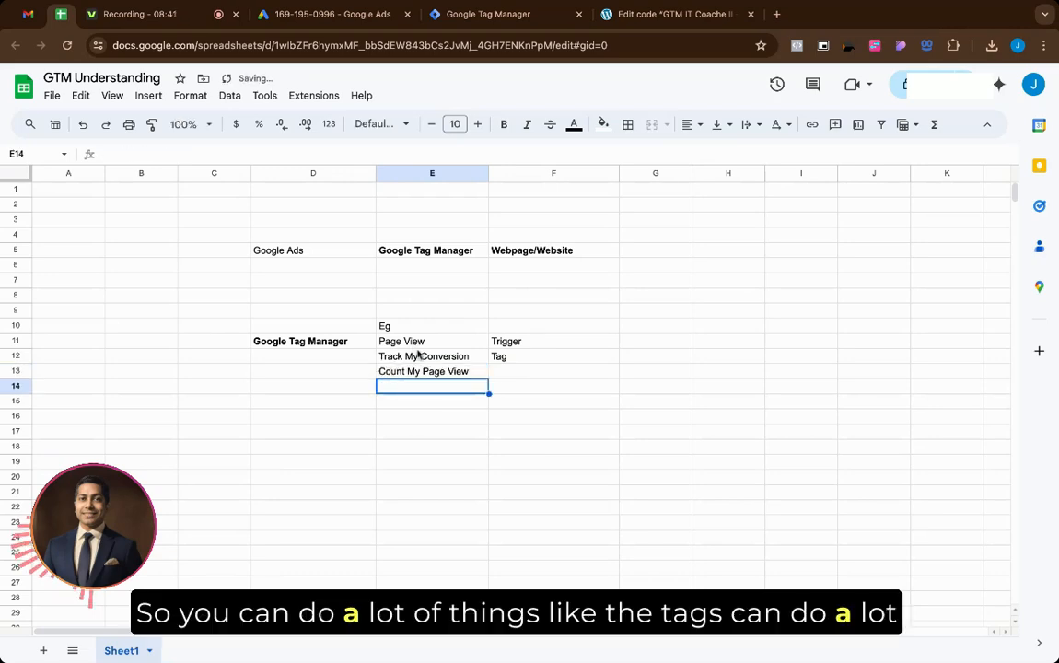
Step: Move 'Count My Page View' into E12 after a comma, leaving E13 empty
{"action": "left_click", "coordinate": [469, 373]}
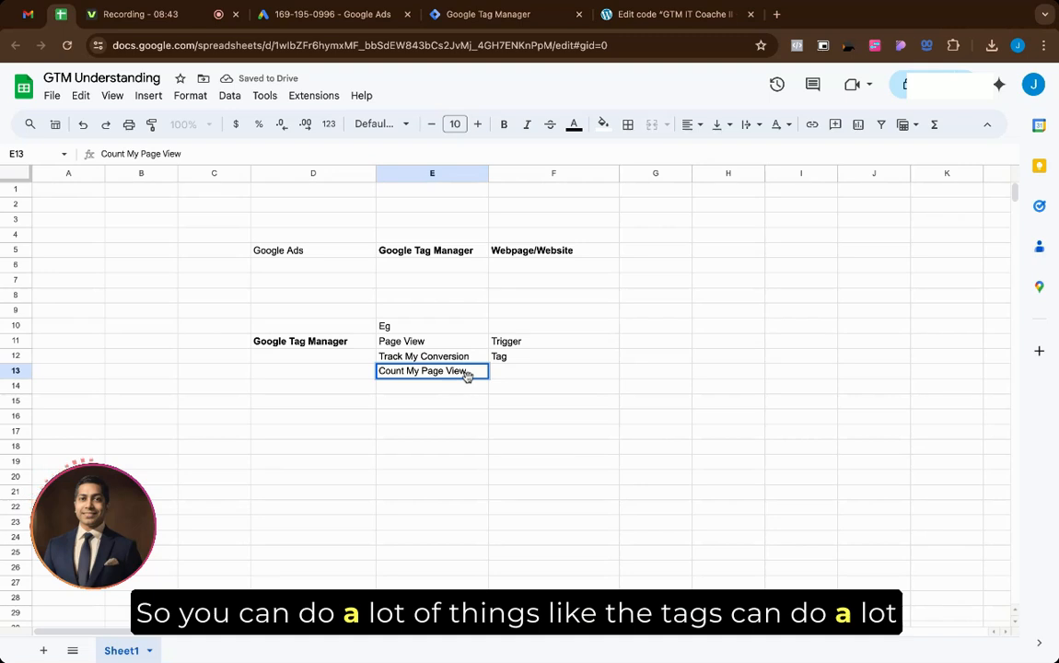
{"action": "triple_click", "coordinate": [471, 371]}
{"action": "key", "text": "BackSpace"}
{"action": "double_click", "coordinate": [480, 359]}
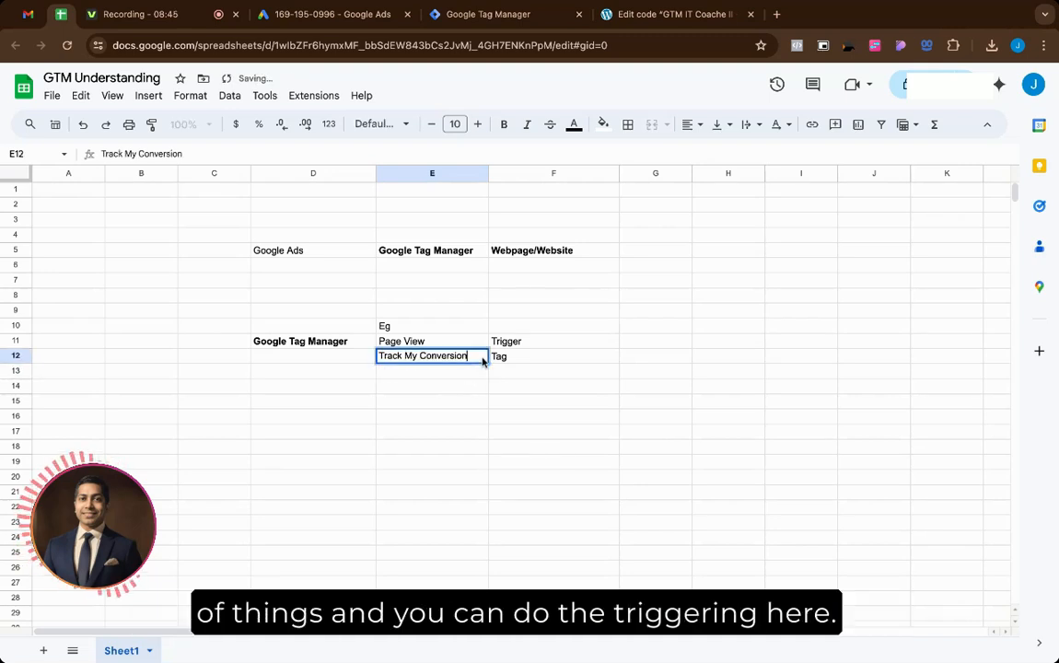
{"action": "type", "text": ","}
{"action": "key", "text": "ctrl+v"}
{"action": "key", "text": "Return"}
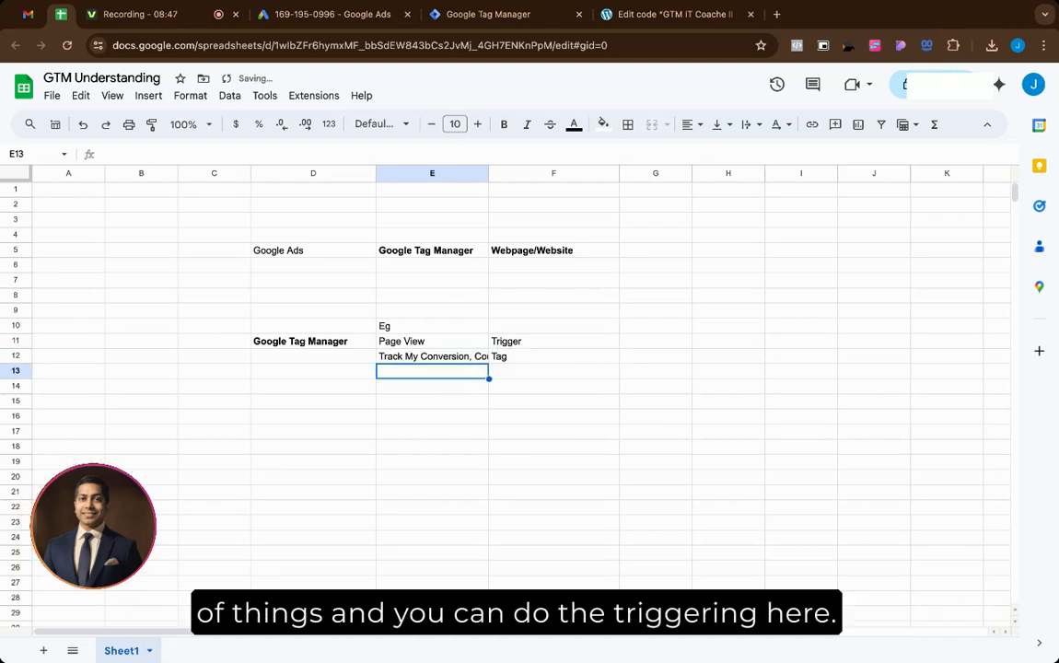
Step: Centre E12 vertically and wrap its text onto two lines
{"action": "left_click", "coordinate": [480, 361]}
{"action": "left_click", "coordinate": [691, 124]}
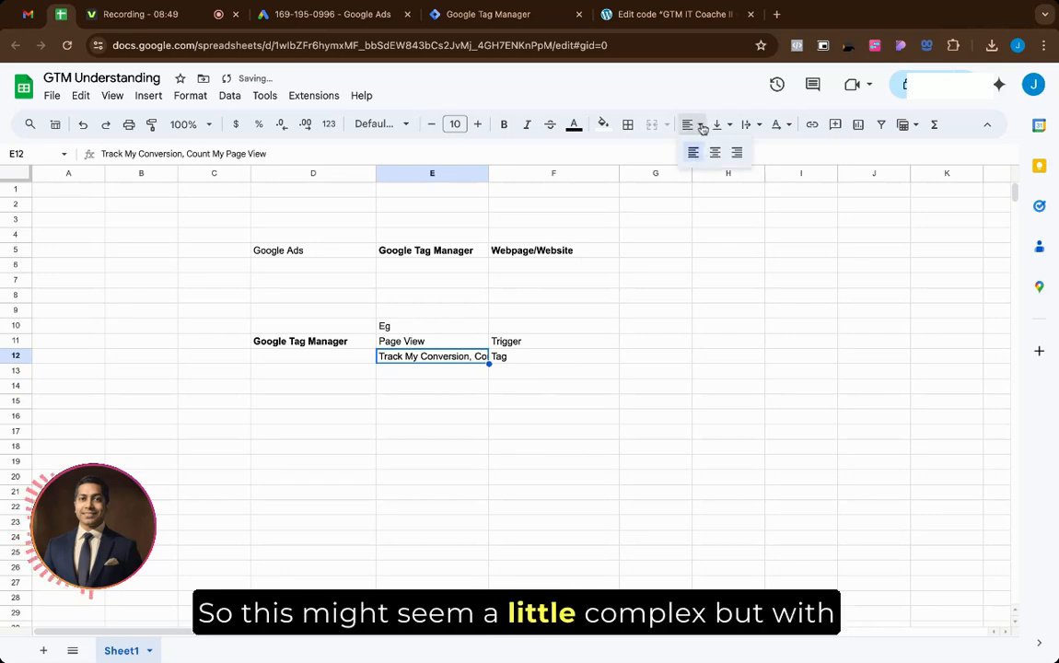
{"action": "left_click", "coordinate": [721, 125]}
{"action": "left_click", "coordinate": [743, 150]}
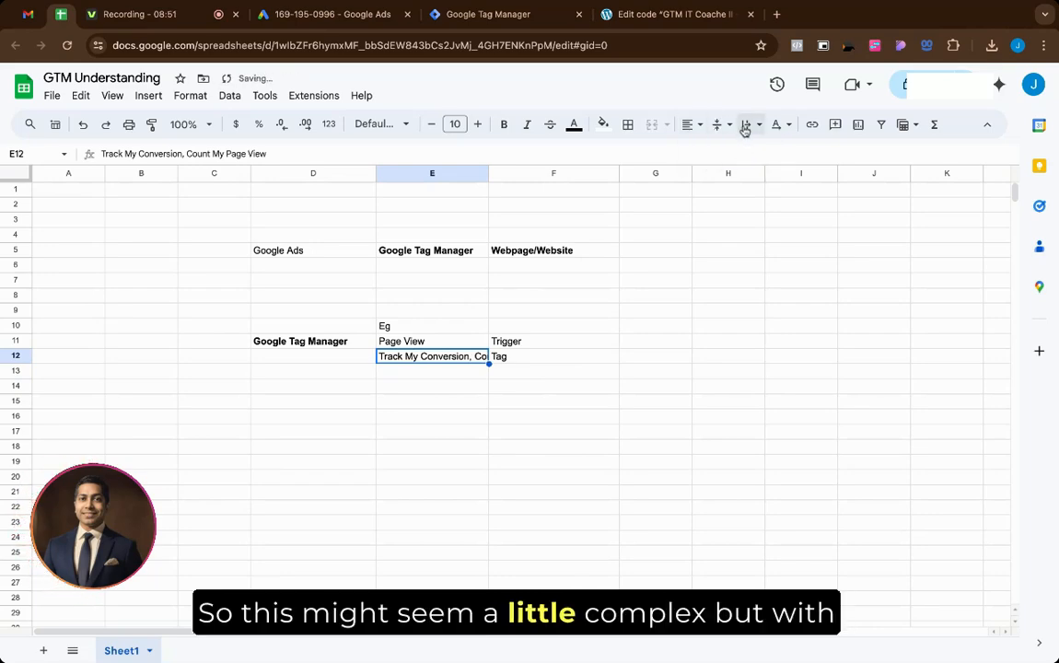
{"action": "left_click", "coordinate": [747, 125]}
{"action": "left_click", "coordinate": [774, 152]}
{"action": "left_click", "coordinate": [455, 414]}
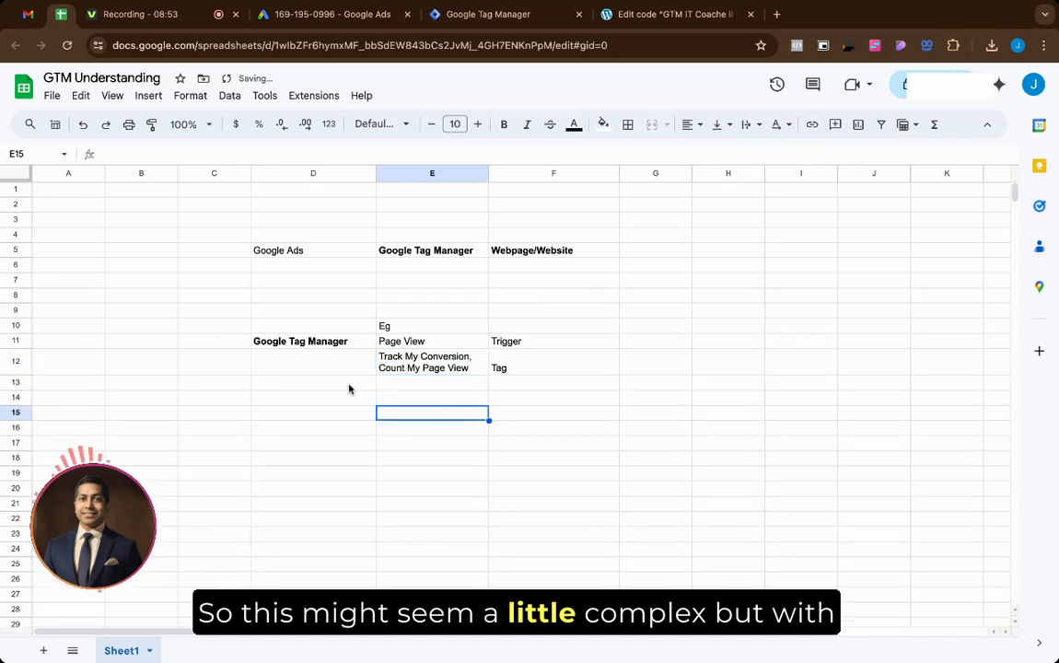
{"action": "left_click", "coordinate": [502, 18]}
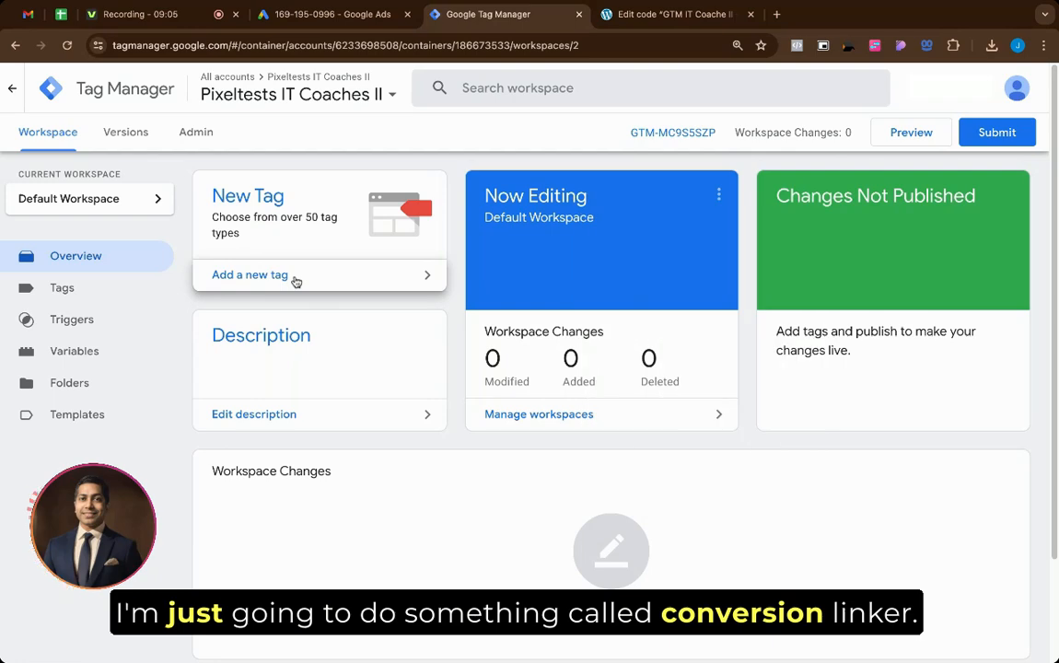
Step: Create a new tag named 'Conversion Linker Tag' of type Google Ads > Conversion Linker
{"action": "left_click", "coordinate": [283, 247]}
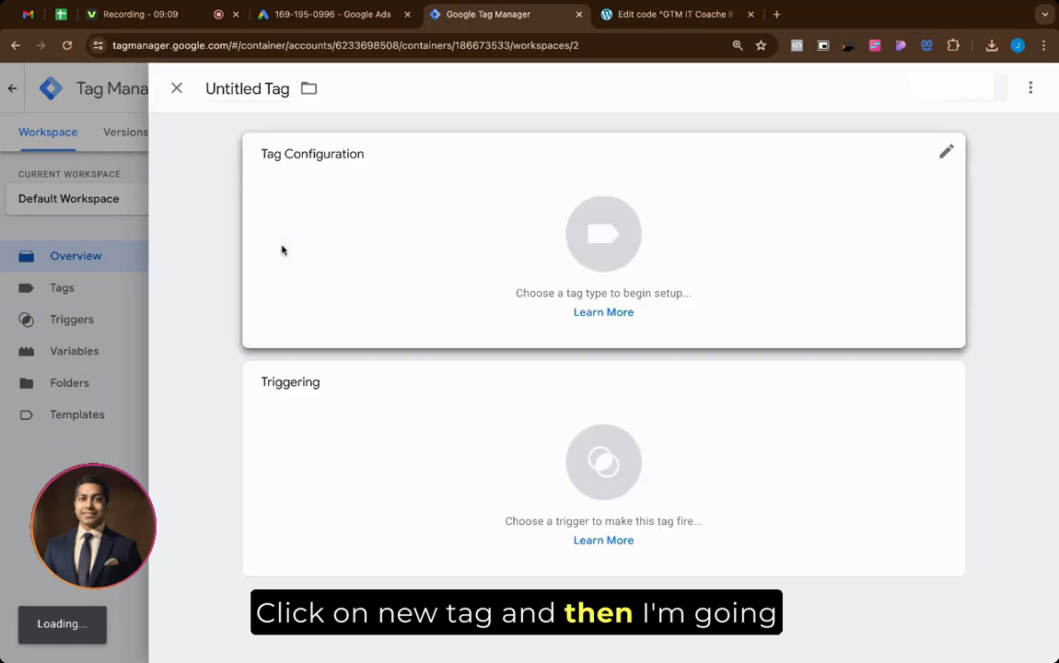
{"action": "double_click", "coordinate": [233, 89]}
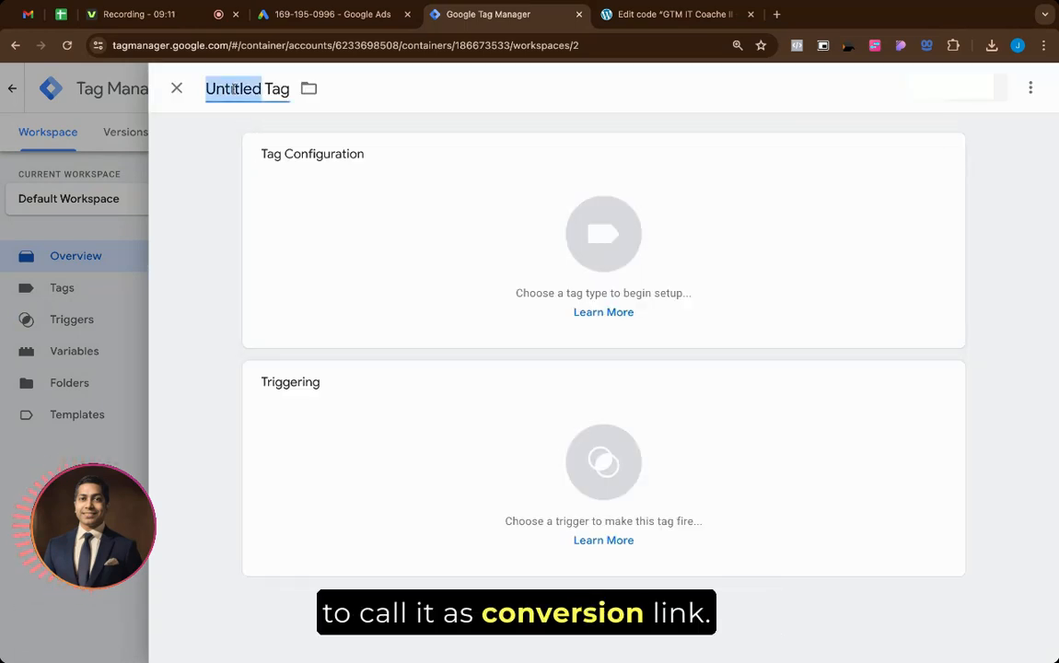
{"action": "type", "text": "Conversi"}
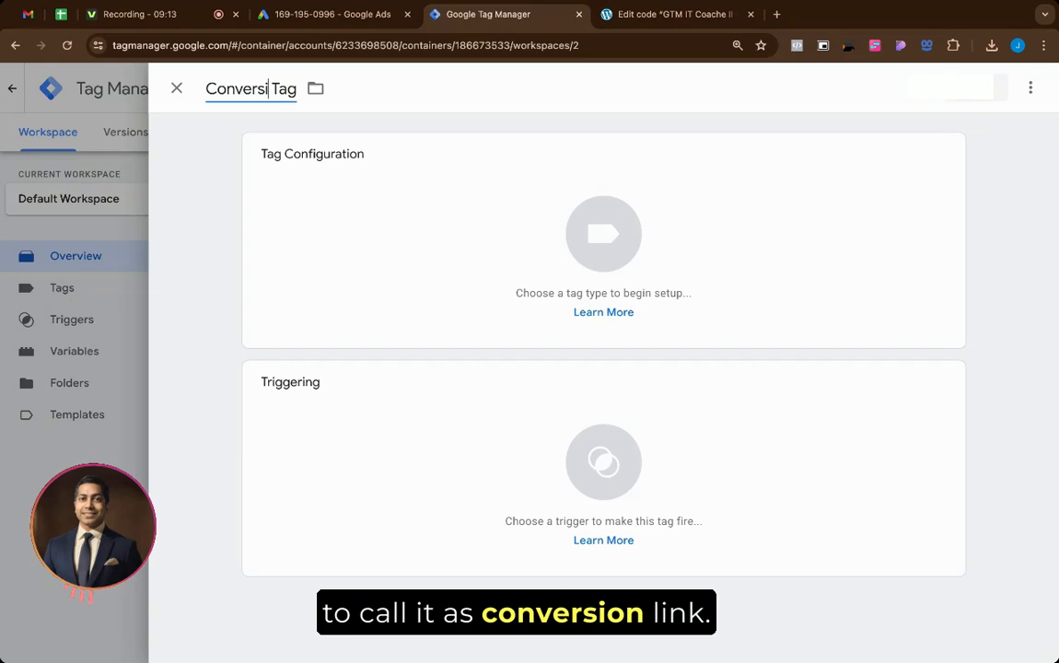
{"action": "type", "text": "on Linker"}
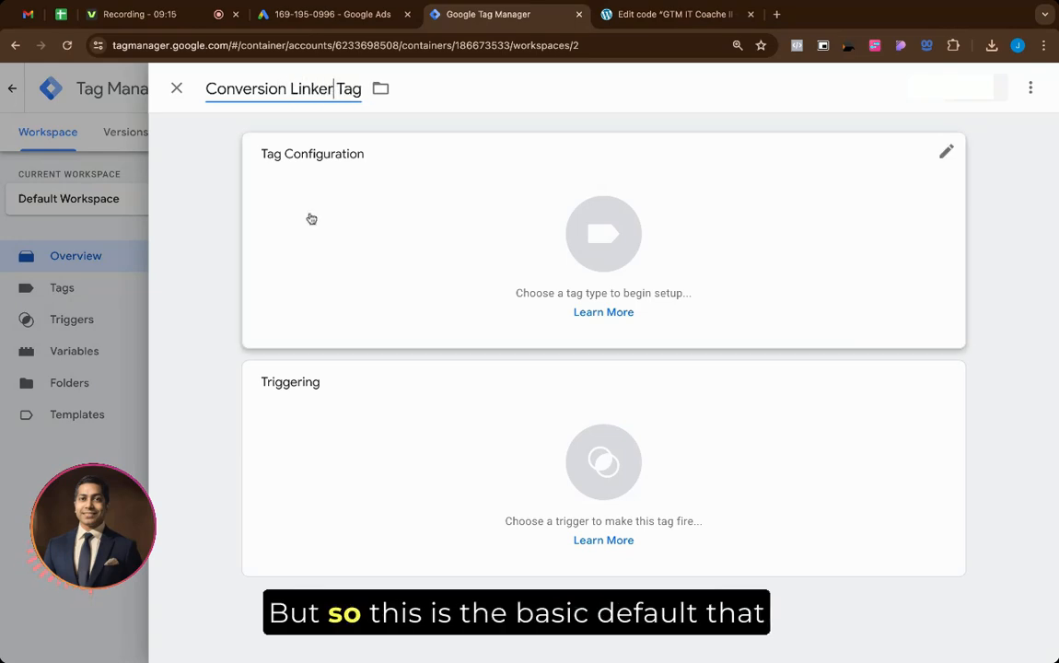
{"action": "left_click", "coordinate": [402, 266]}
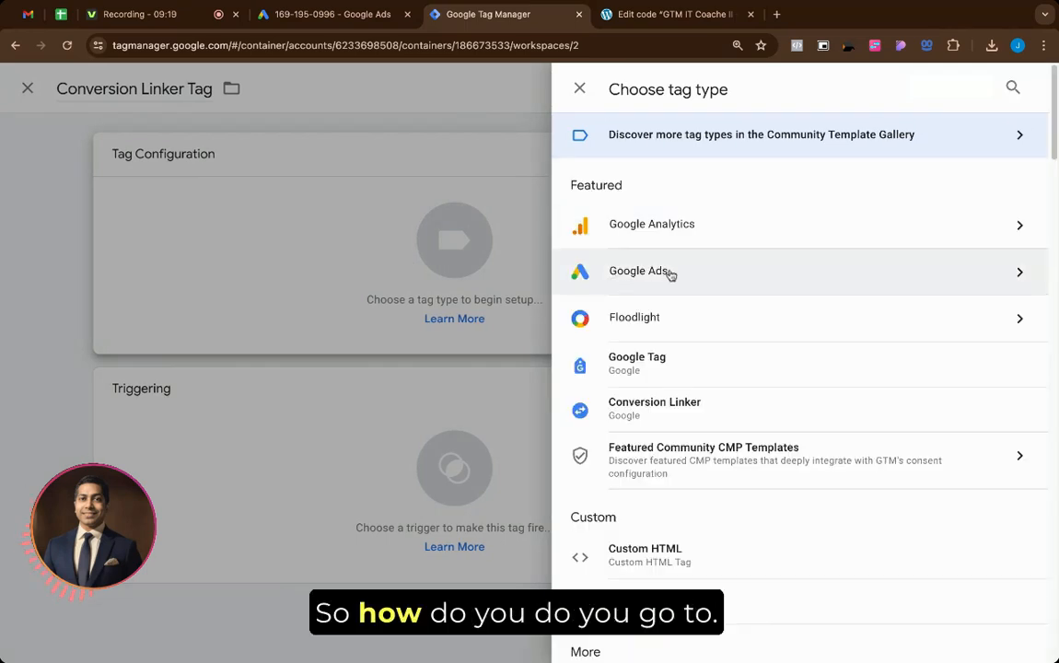
{"action": "scroll", "coordinate": [674, 416], "scroll_direction": "down", "scroll_amount": 3}
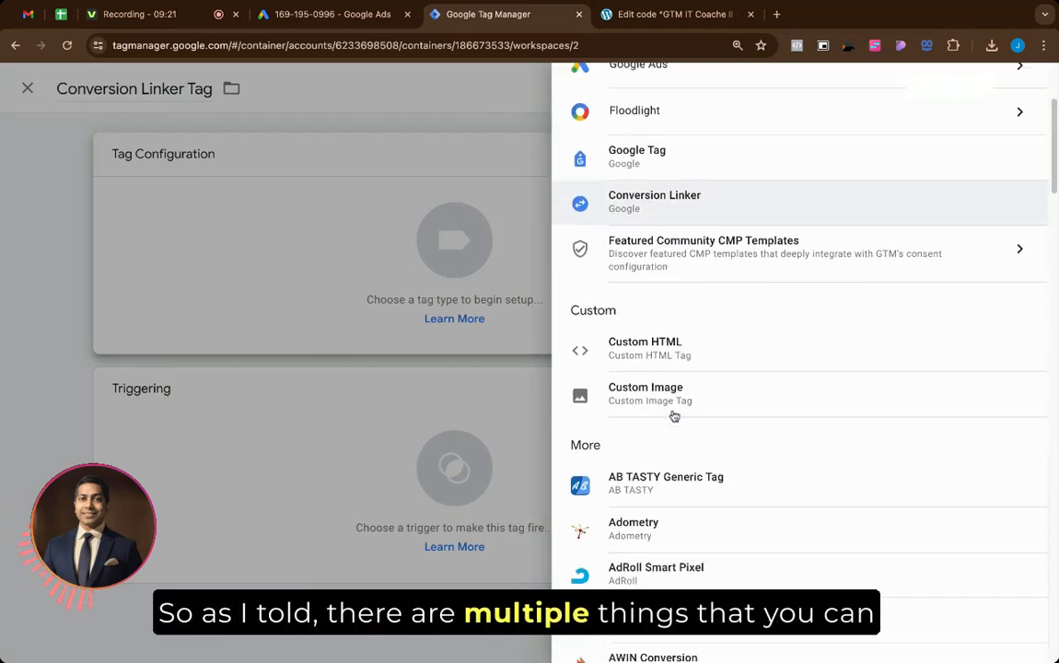
{"action": "scroll", "coordinate": [674, 417], "scroll_direction": "down", "scroll_amount": 3}
{"action": "scroll", "coordinate": [671, 414], "scroll_direction": "up", "scroll_amount": 6}
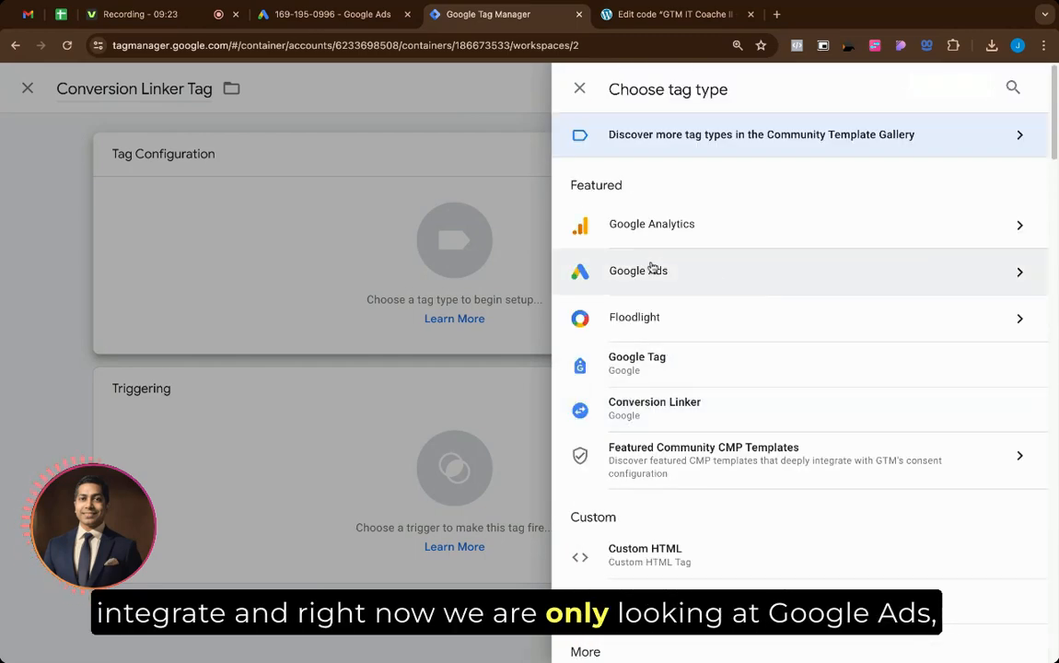
{"action": "left_click", "coordinate": [707, 273]}
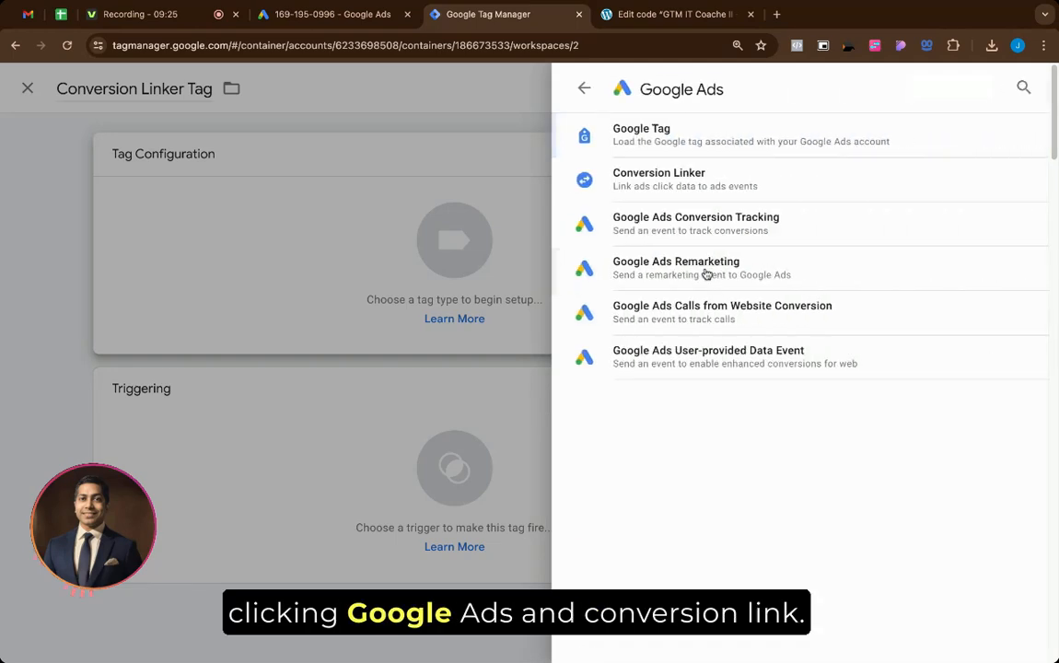
{"action": "left_click", "coordinate": [723, 179]}
Step: Set the tag to fire on All Pages and save it
{"action": "scroll", "coordinate": [496, 303], "scroll_direction": "down", "scroll_amount": 1}
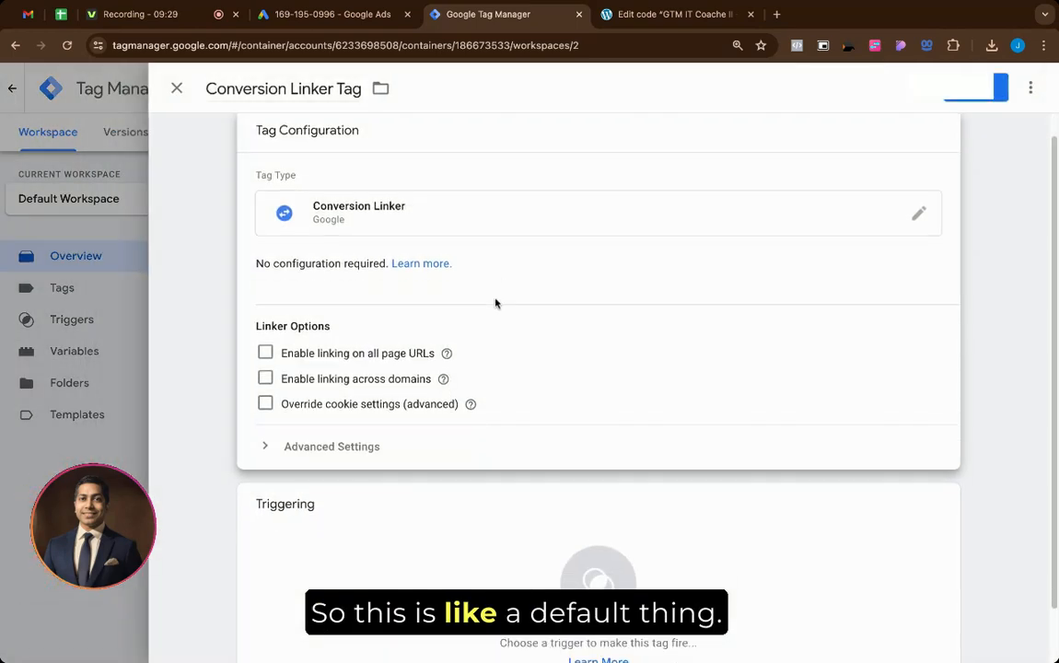
{"action": "scroll", "coordinate": [355, 443], "scroll_direction": "down", "scroll_amount": 2}
{"action": "scroll", "coordinate": [360, 448], "scroll_direction": "up", "scroll_amount": 4}
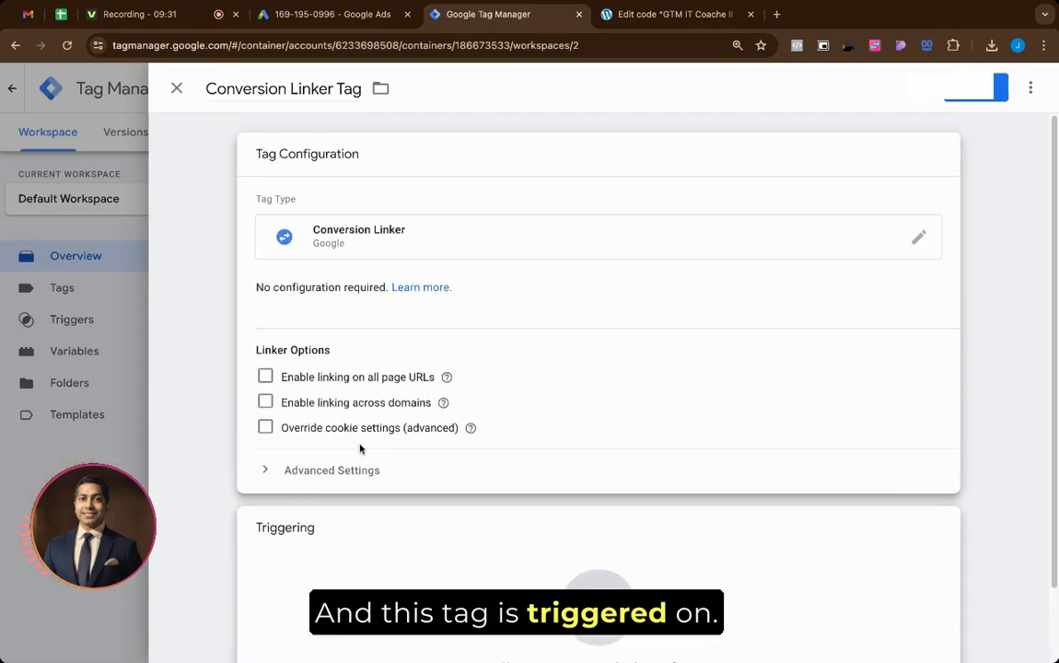
{"action": "mouse_move", "coordinate": [447, 377]}
{"action": "scroll", "coordinate": [447, 377], "scroll_direction": "down", "scroll_amount": 2}
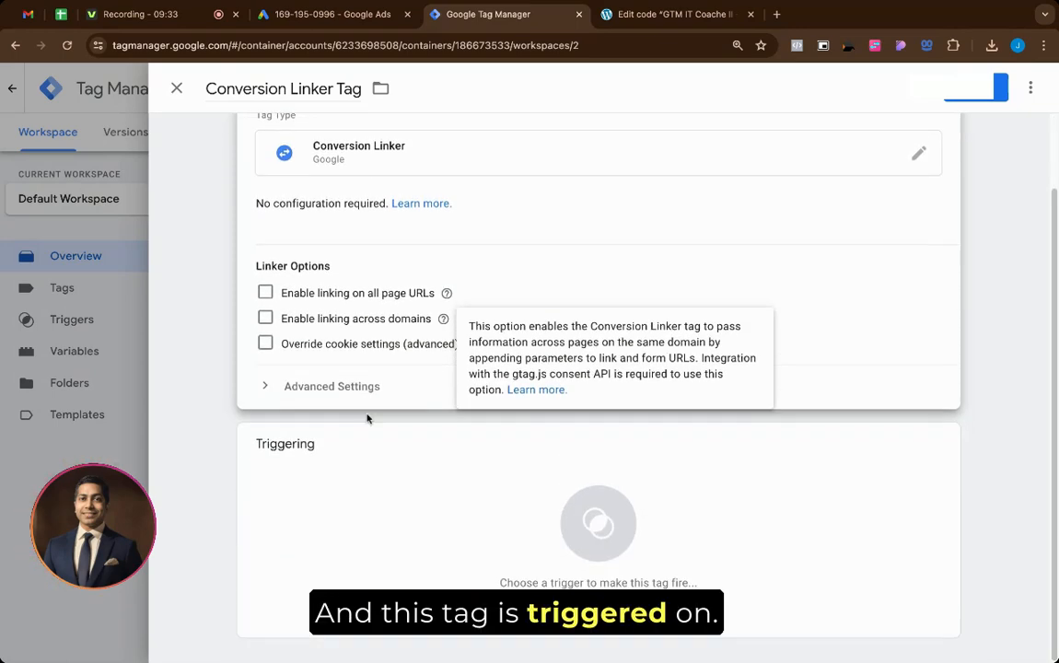
{"action": "left_click", "coordinate": [384, 490]}
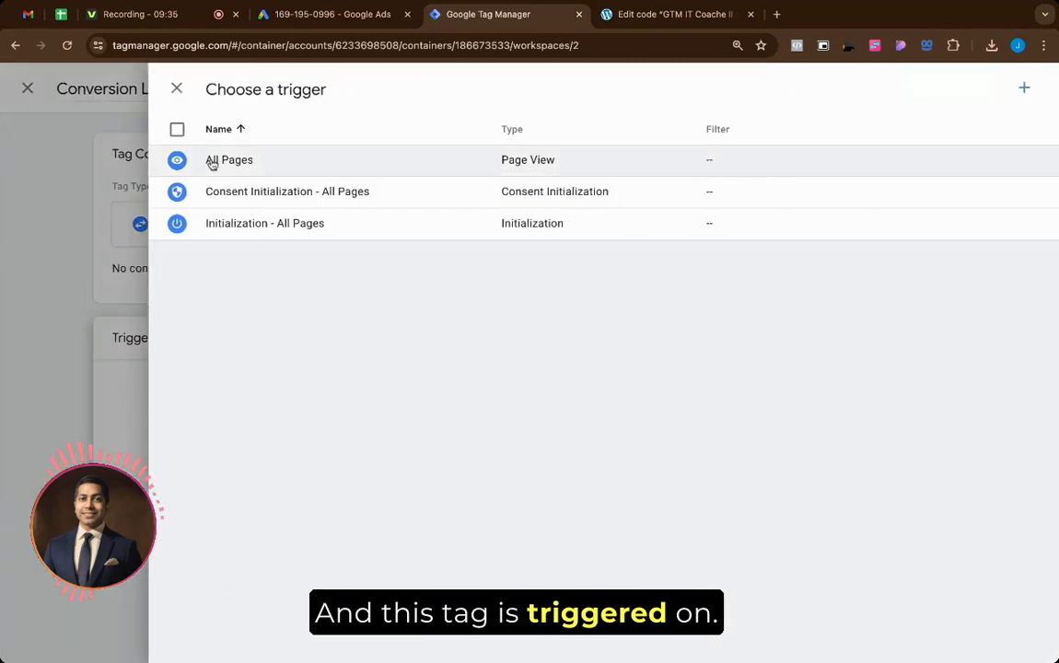
{"action": "left_click", "coordinate": [273, 165]}
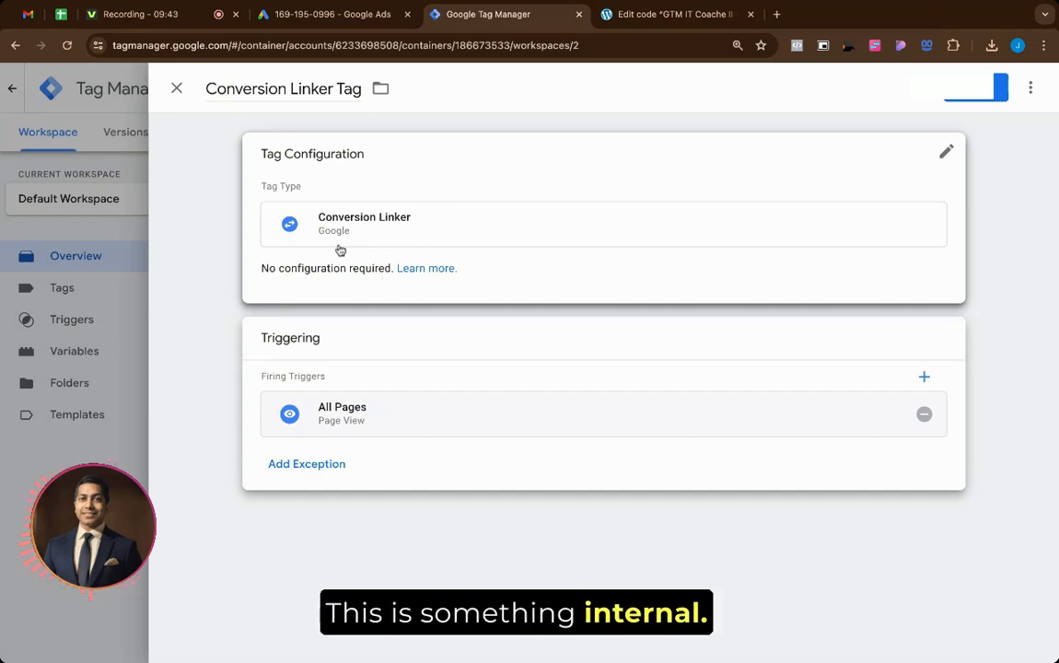
{"action": "left_click", "coordinate": [976, 88]}
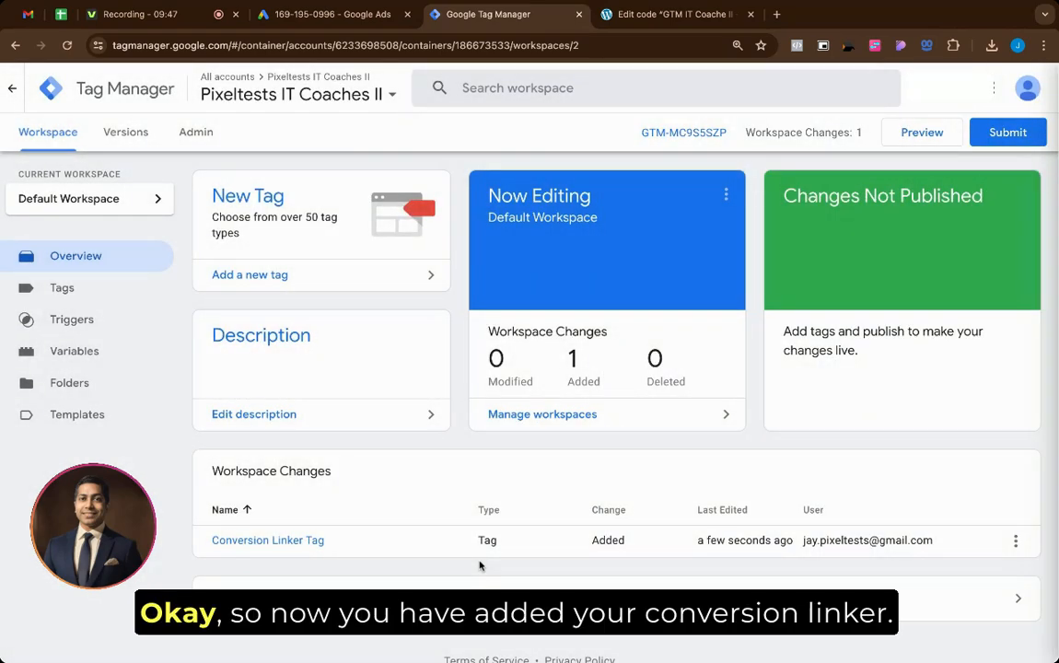
{"action": "scroll", "coordinate": [289, 560], "scroll_direction": "down", "scroll_amount": 1}
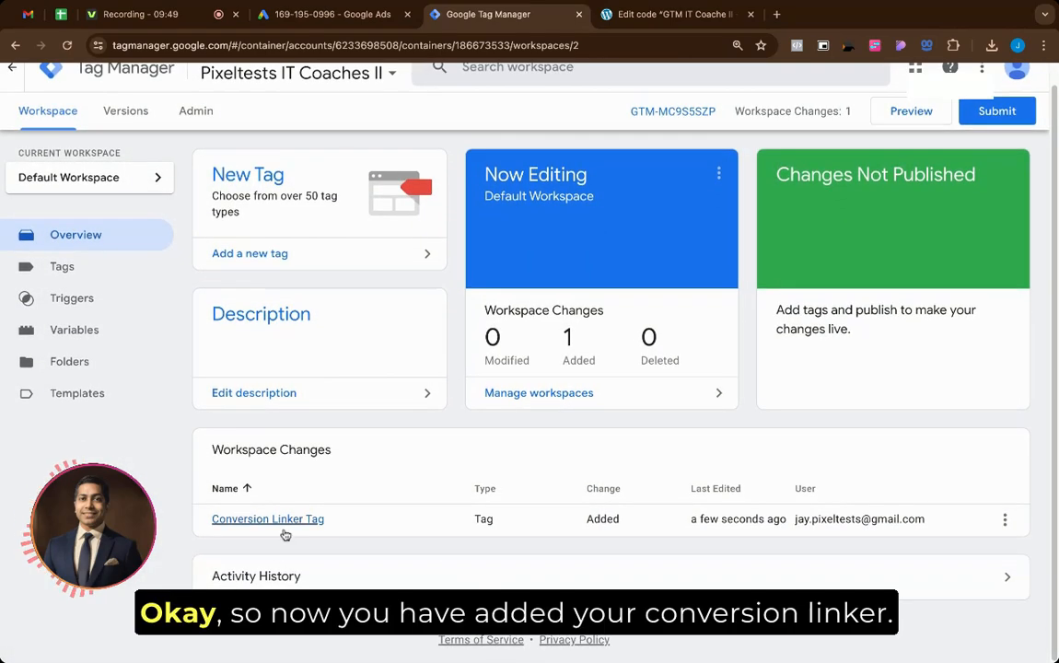
{"action": "scroll", "coordinate": [334, 209], "scroll_direction": "up", "scroll_amount": 1}
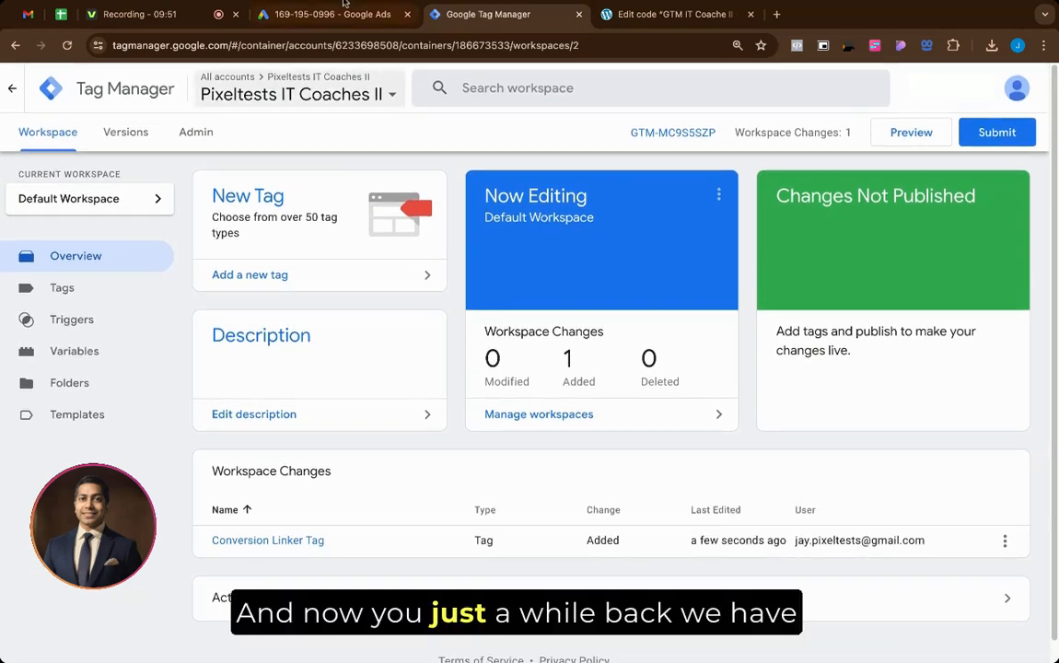
{"action": "left_click", "coordinate": [332, 14]}
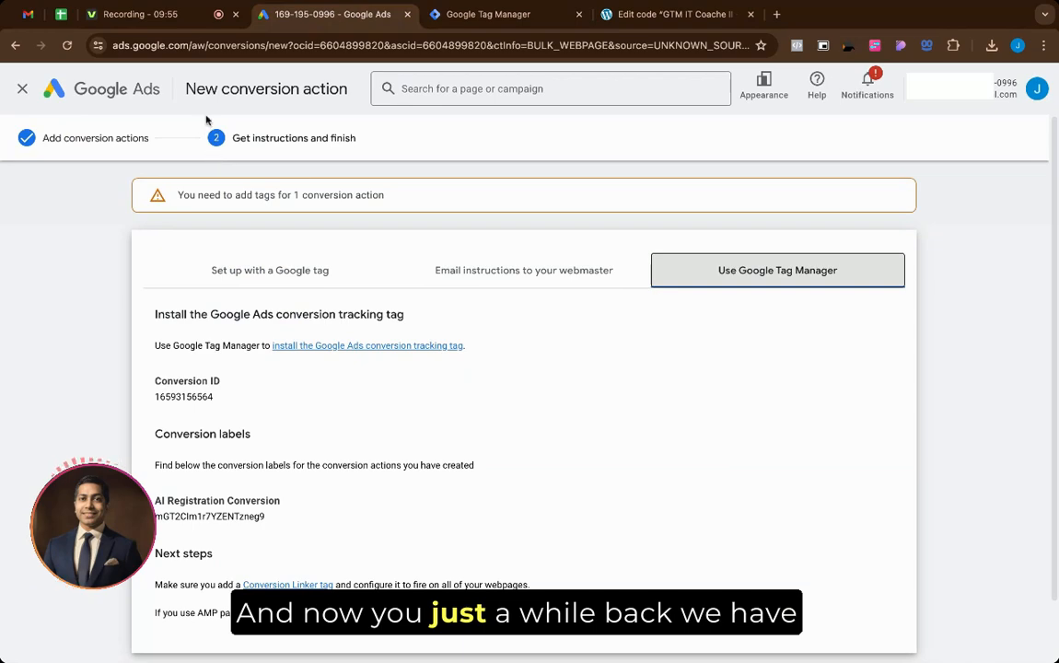
Step: Scroll to the Conversion ID and AI Registration Conversion label in the Tag Manager setup
{"action": "scroll", "coordinate": [322, 315], "scroll_direction": "down", "scroll_amount": 1}
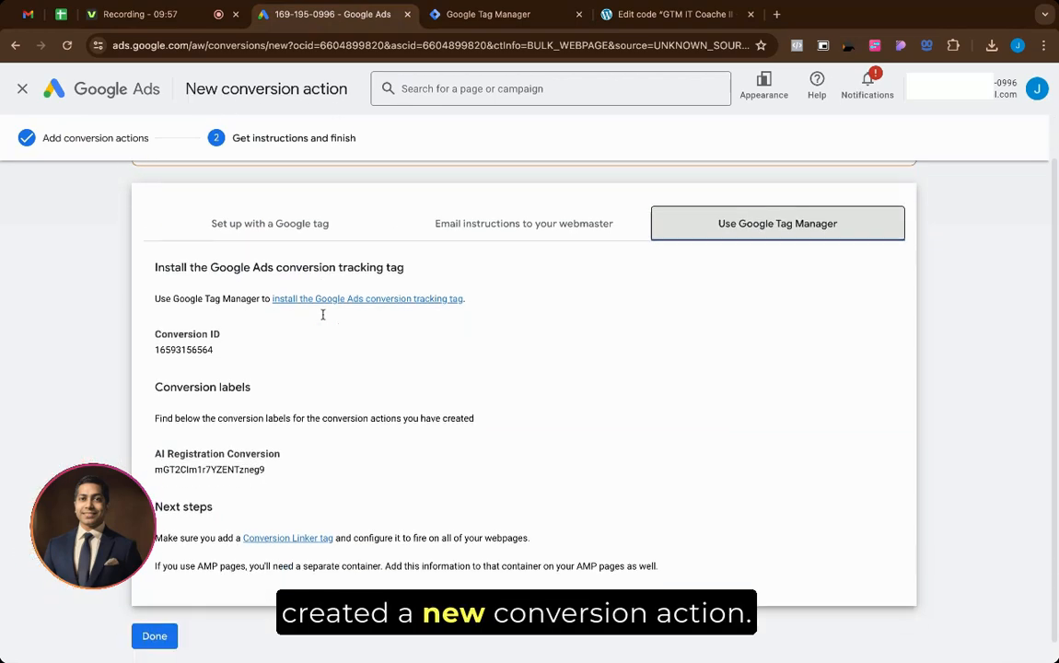
{"action": "scroll", "coordinate": [303, 352], "scroll_direction": "up", "scroll_amount": 1}
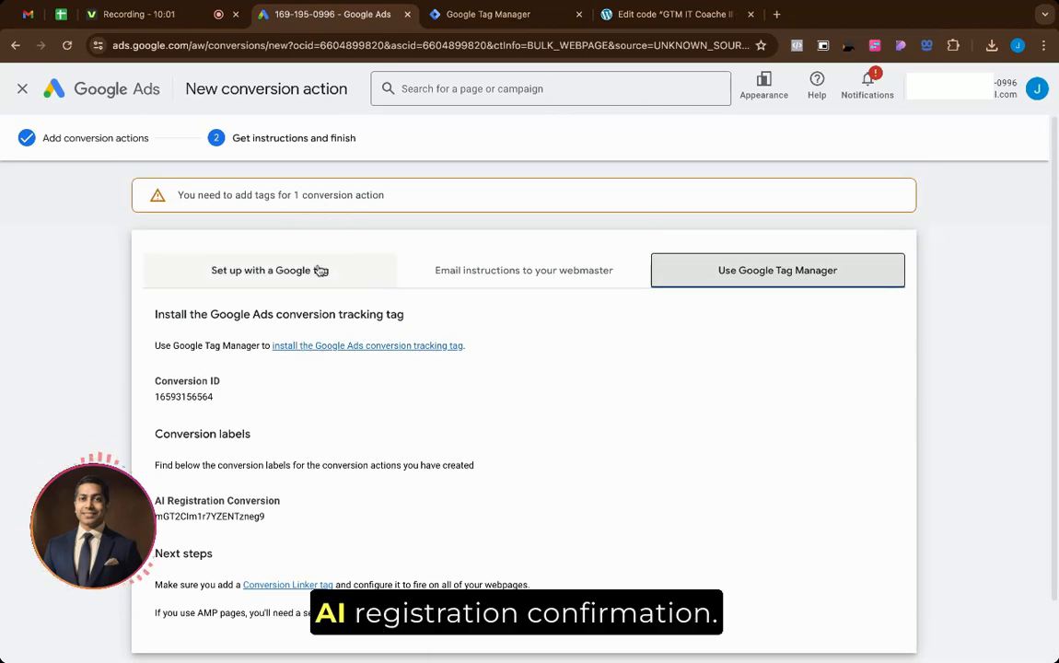
{"action": "scroll", "coordinate": [292, 369], "scroll_direction": "down", "scroll_amount": 1}
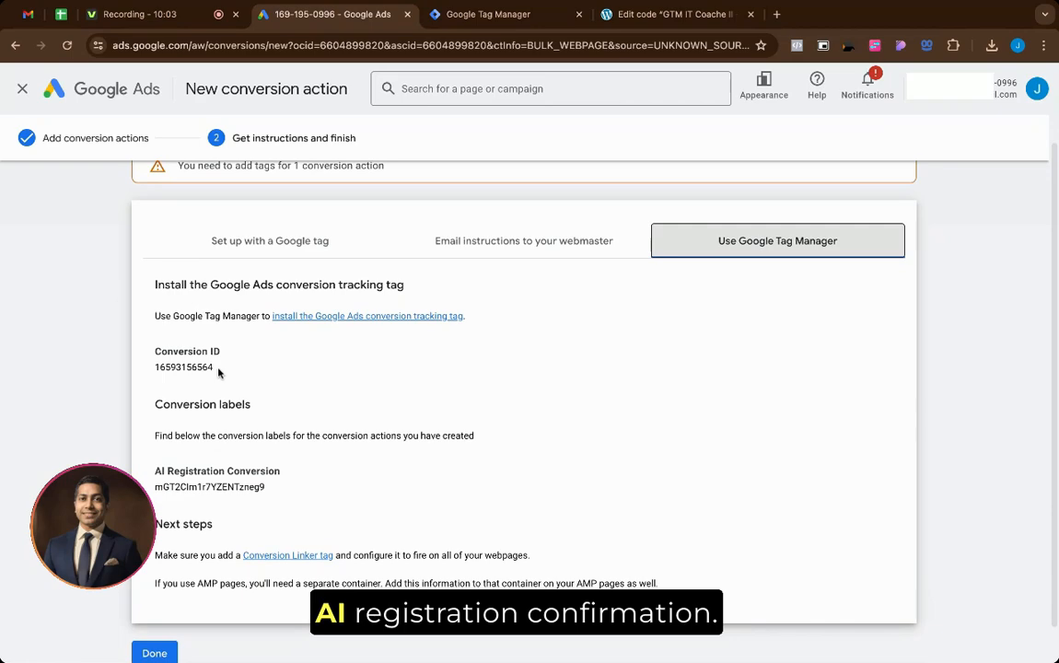
{"action": "scroll", "coordinate": [199, 363], "scroll_direction": "down", "scroll_amount": 1}
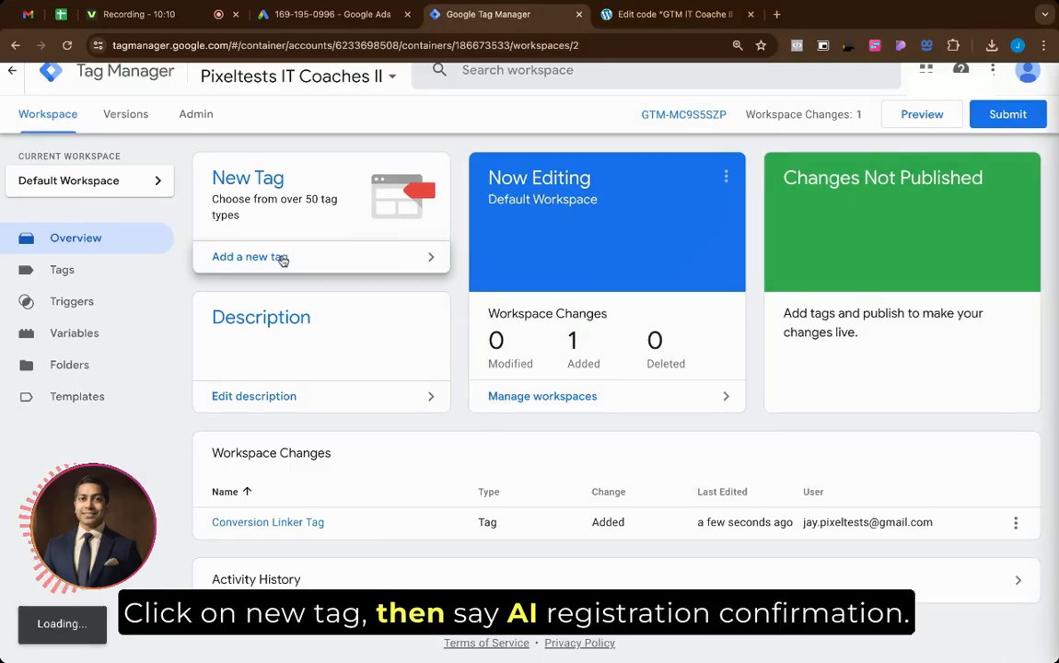
Step: Start 'AI Registration Confirmation Tag' using the Google Ads > Google Ads Conversion Tracking type
{"action": "left_click", "coordinate": [281, 259]}
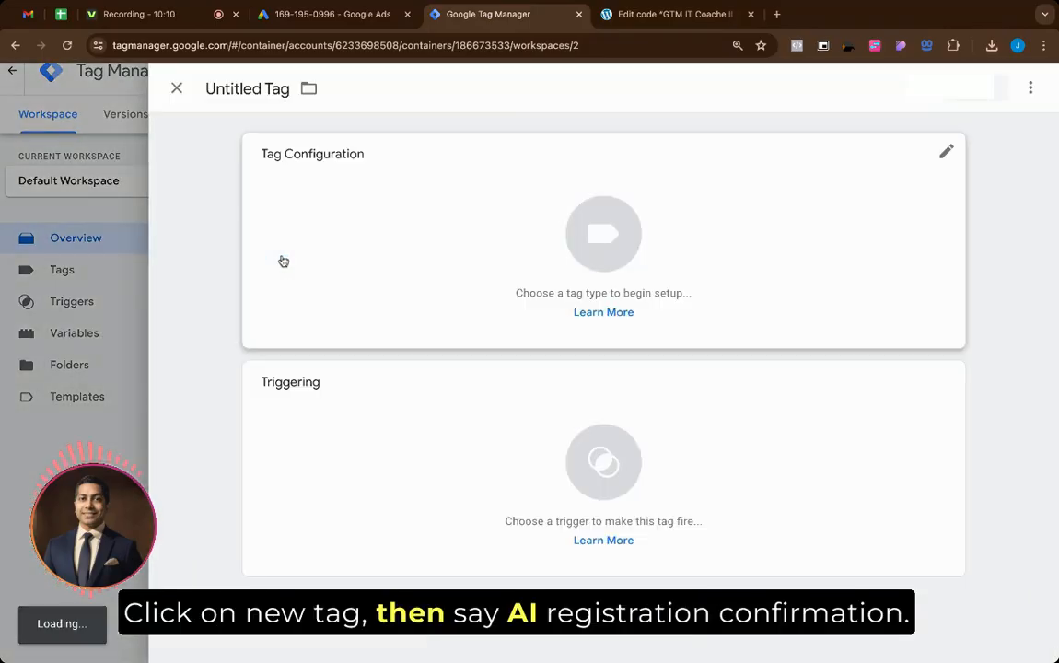
{"action": "double_click", "coordinate": [239, 89]}
{"action": "type", "text": "A"}
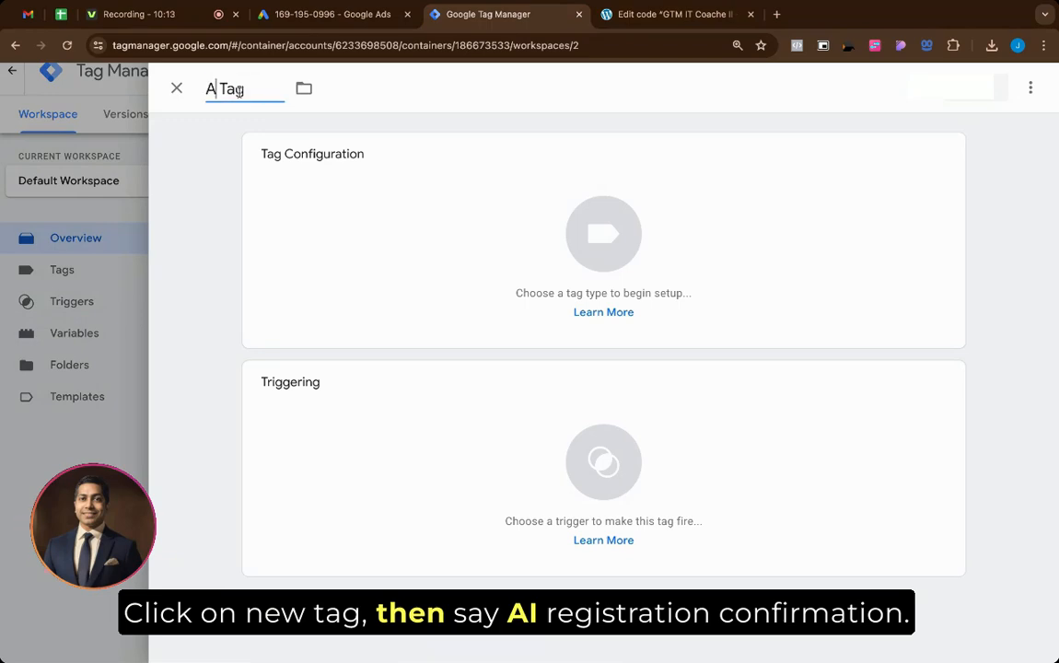
{"action": "type", "text": "I Registration"}
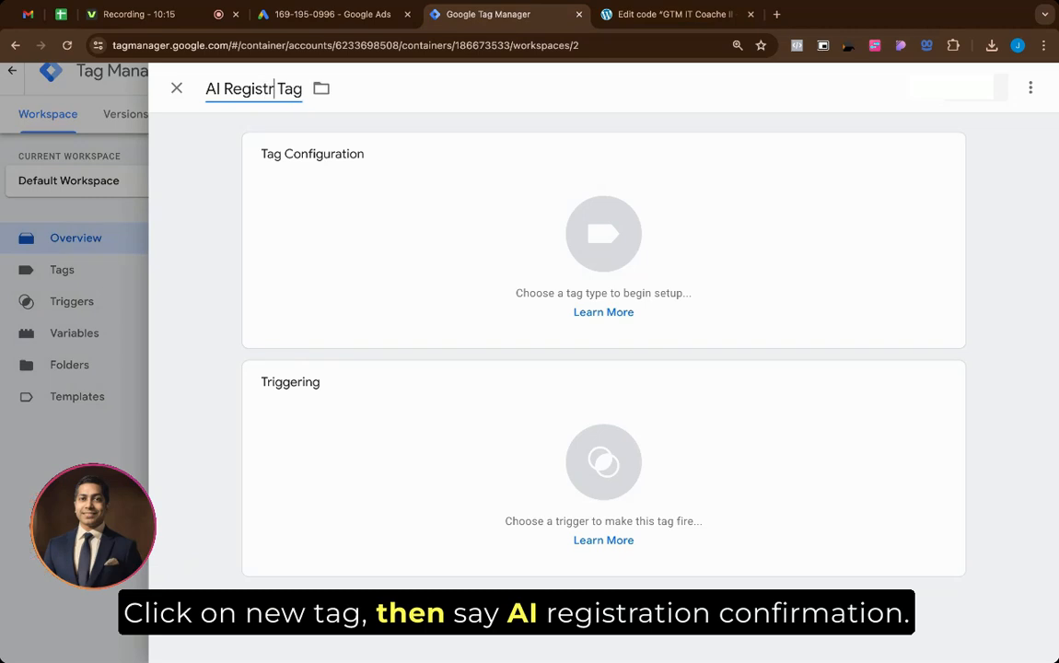
{"action": "type", "text": " Conv"}
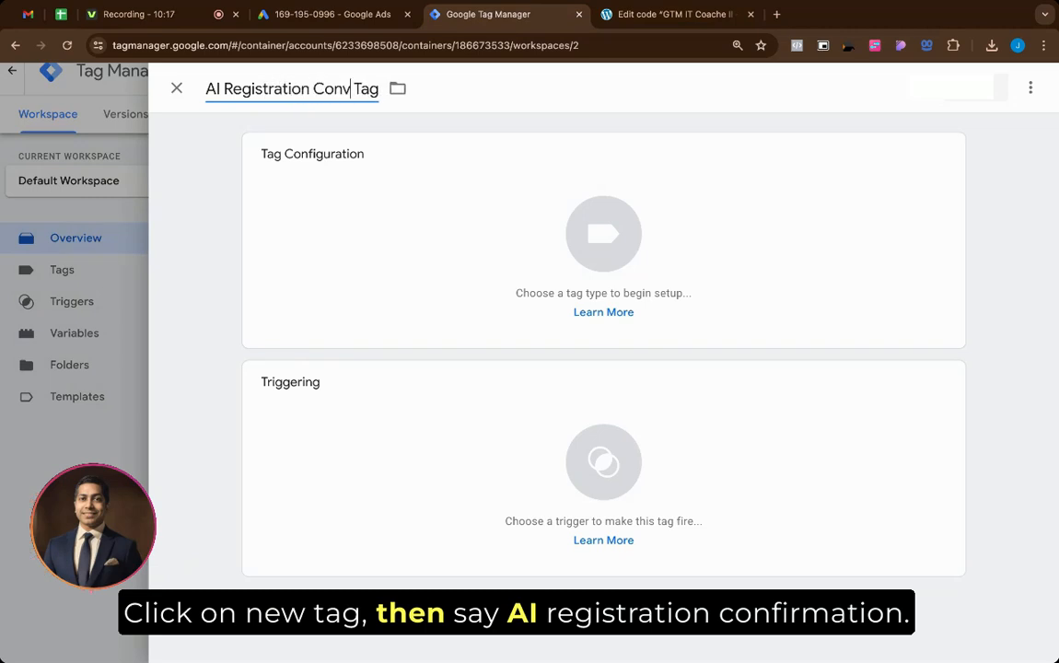
{"action": "key", "text": "BackSpace"}
{"action": "type", "text": "firmation"}
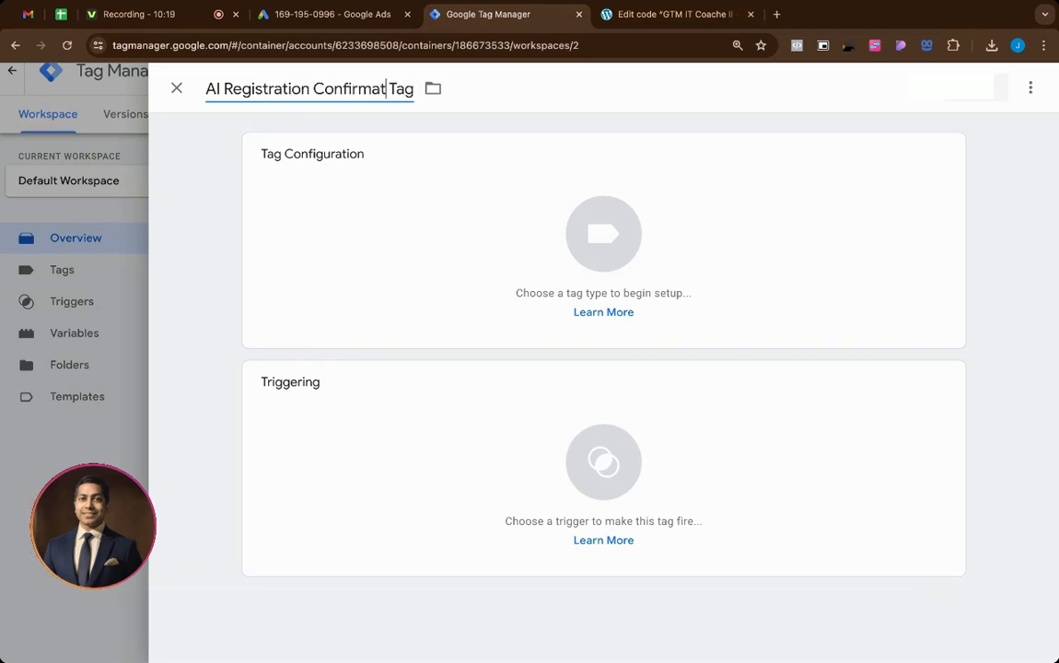
{"action": "left_click", "coordinate": [432, 250]}
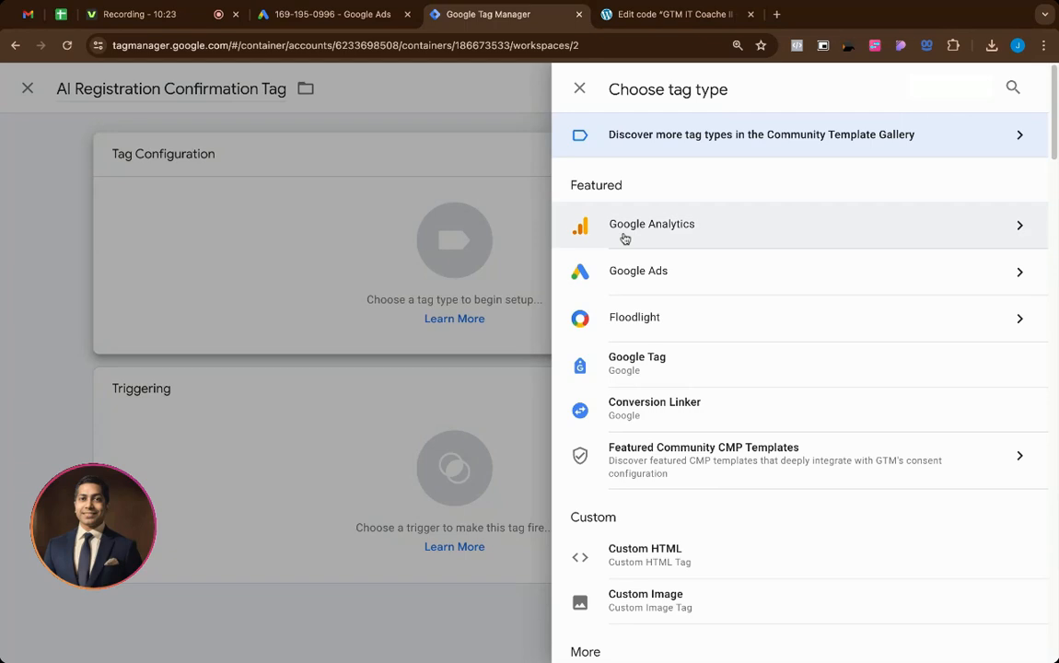
{"action": "left_click", "coordinate": [649, 265]}
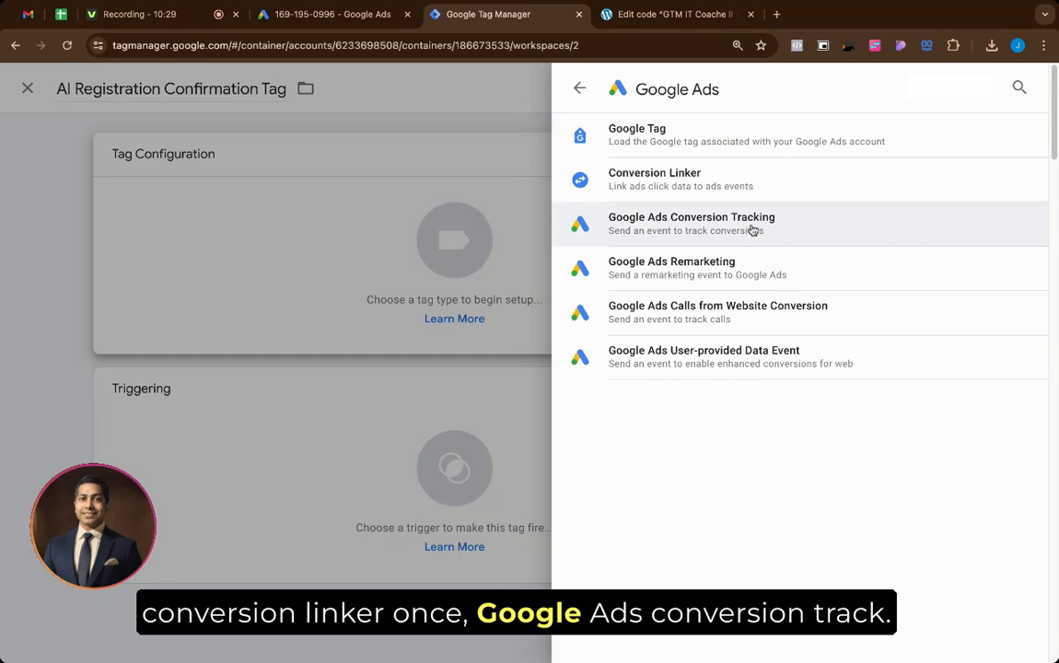
{"action": "left_click", "coordinate": [753, 230]}
{"action": "scroll", "coordinate": [525, 284], "scroll_direction": "down", "scroll_amount": 2}
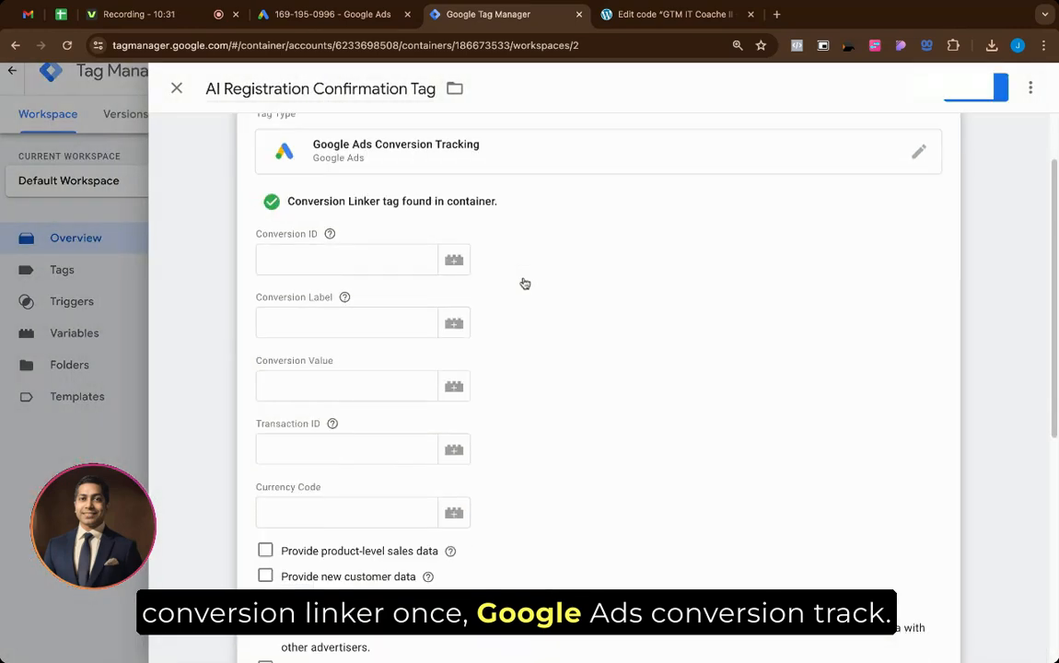
Step: Copy the Conversion ID and conversion label from Google Ads into the tag's fields
{"action": "left_click", "coordinate": [355, 14]}
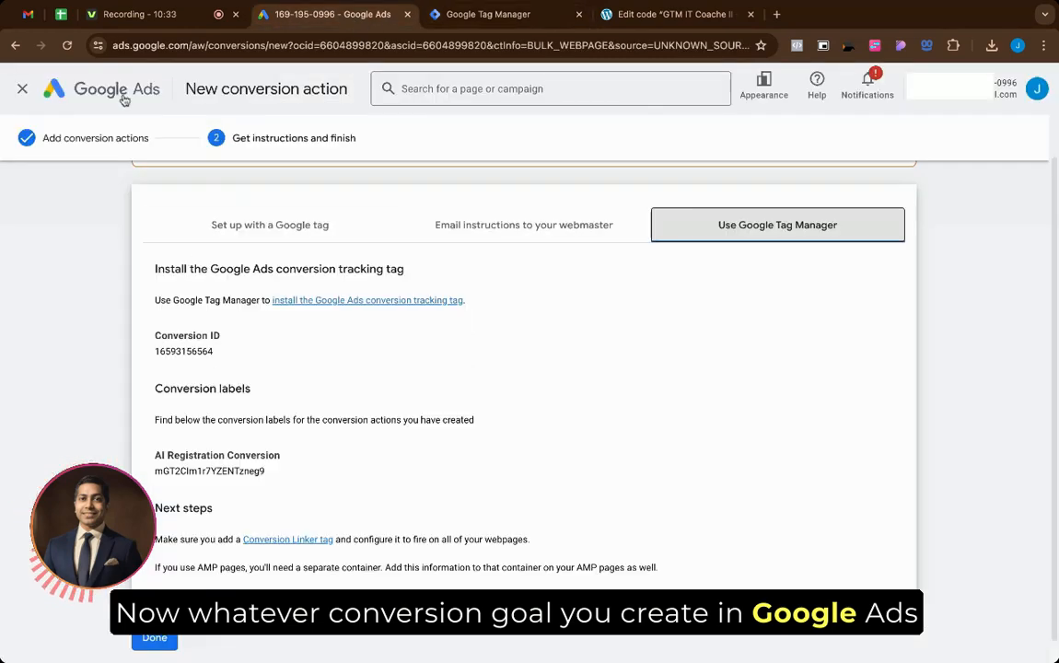
{"action": "left_click", "coordinate": [454, 15]}
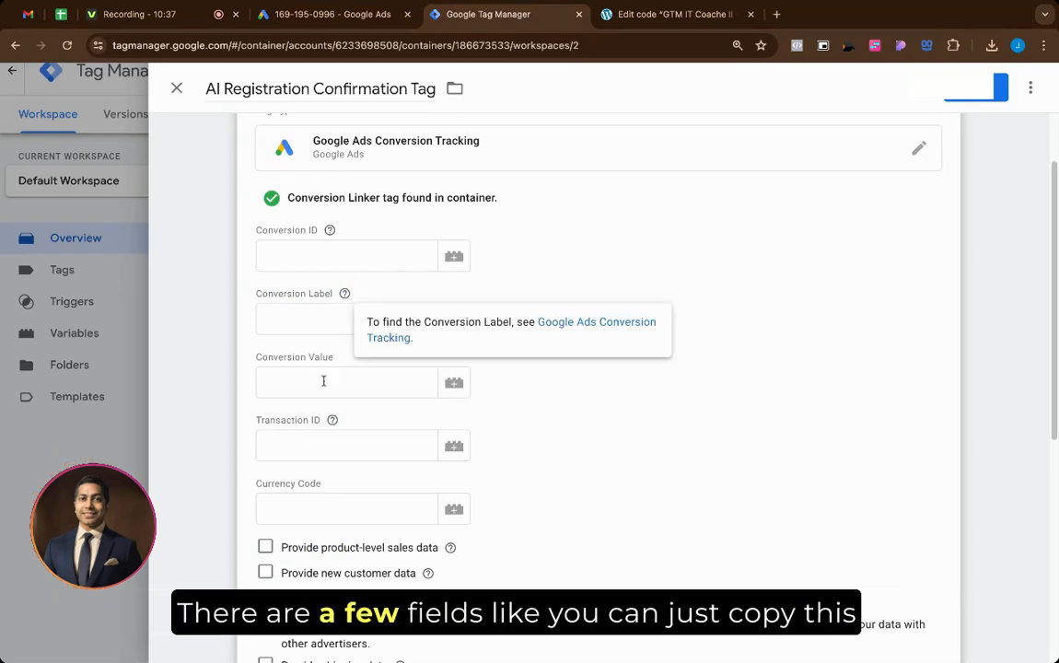
{"action": "left_click", "coordinate": [348, 18]}
{"action": "left_click_drag", "start_coordinate": [228, 354], "coordinate": [221, 354]}
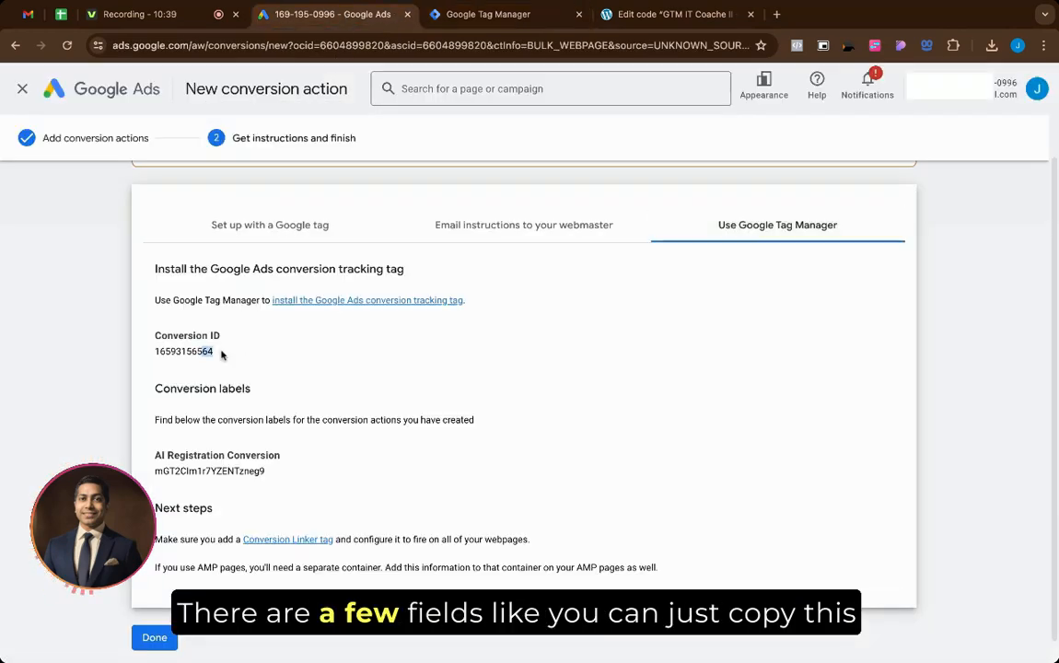
{"action": "left_click", "coordinate": [479, 15]}
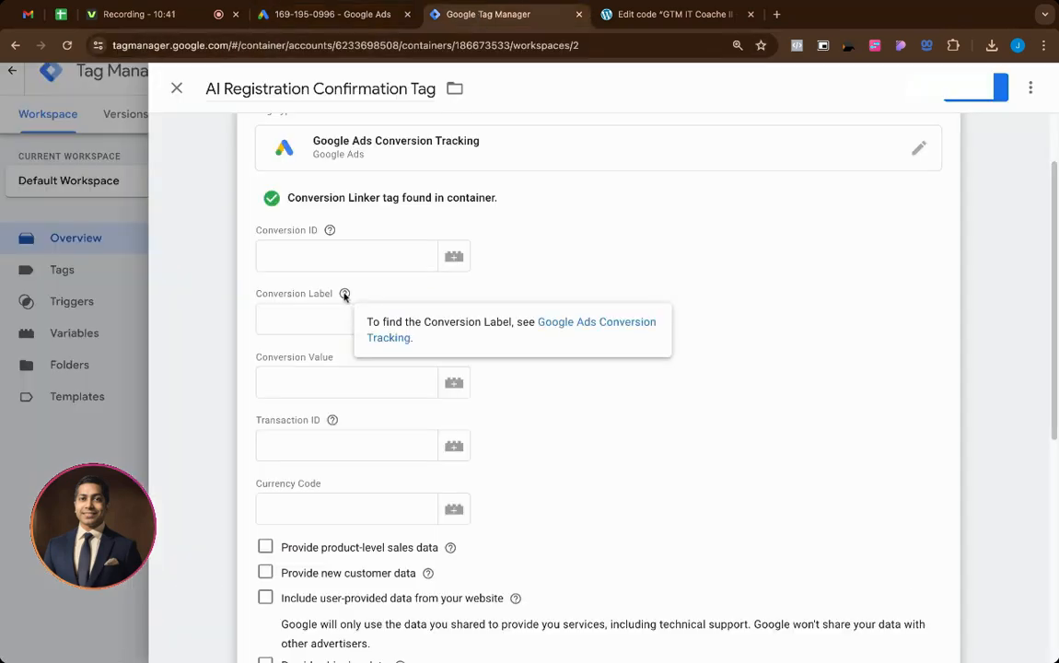
{"action": "left_click", "coordinate": [346, 256]}
{"action": "key", "text": "ctrl+v"}
{"action": "left_click", "coordinate": [332, 15]}
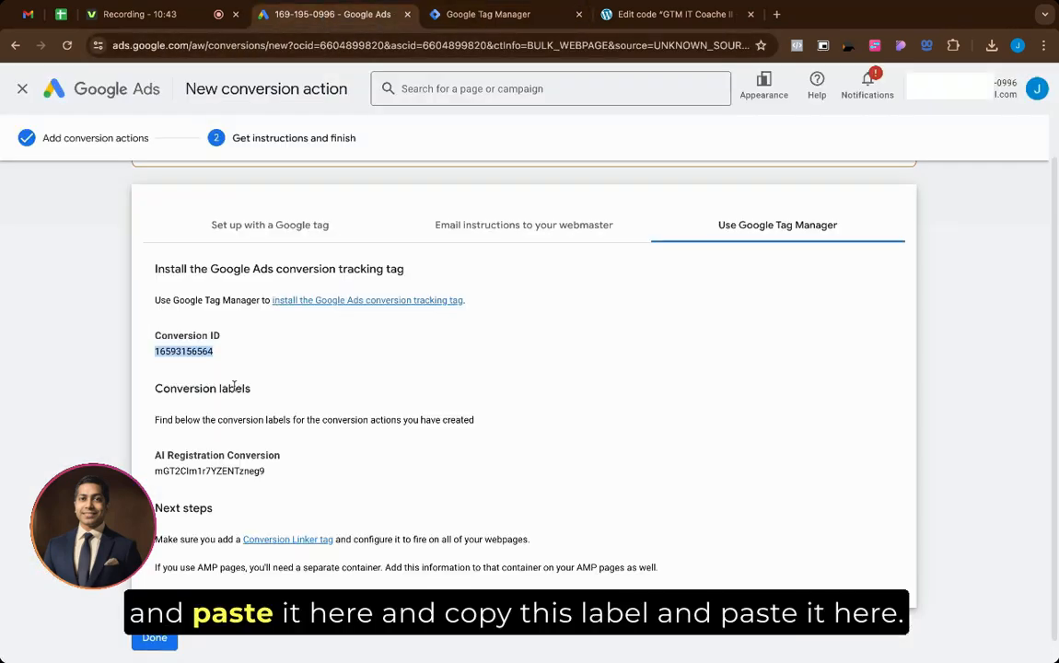
{"action": "double_click", "coordinate": [194, 471]}
{"action": "key", "text": "ctrl+c"}
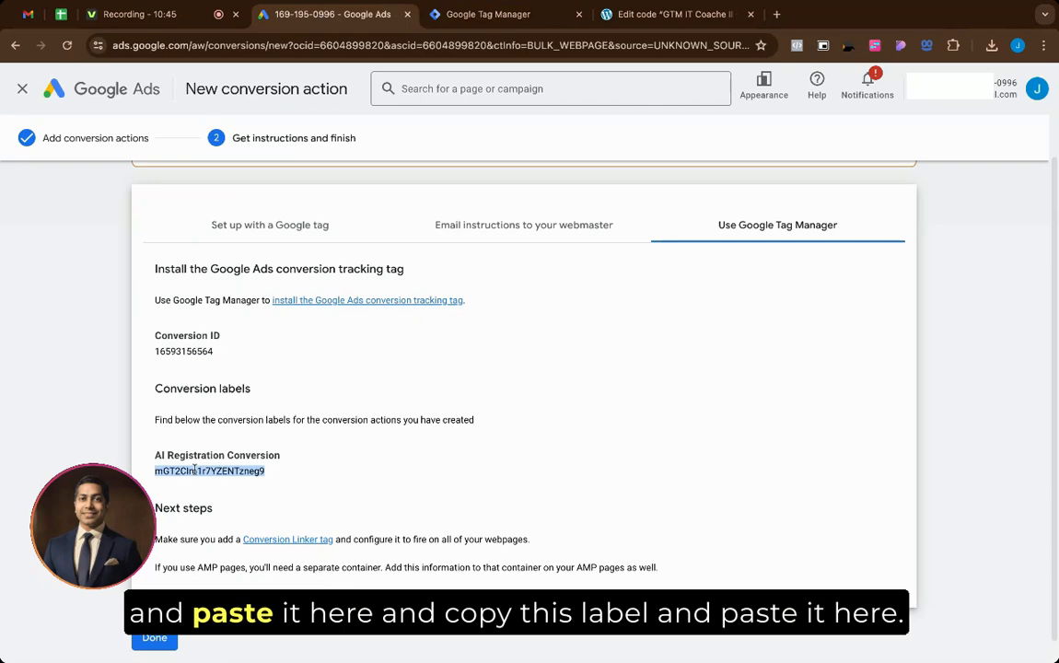
{"action": "left_click", "coordinate": [453, 17]}
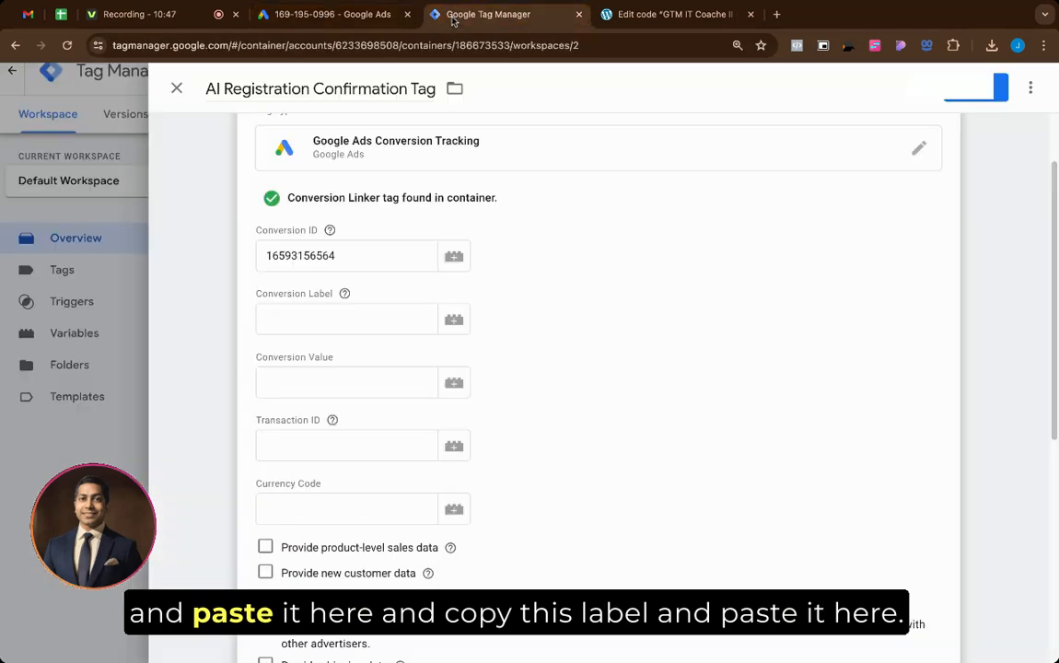
{"action": "left_click", "coordinate": [332, 312]}
{"action": "key", "text": "ctrl+v"}
Step: Set conversion value 1 and currency code INR, then open the tag's trigger chooser
{"action": "left_click", "coordinate": [333, 382]}
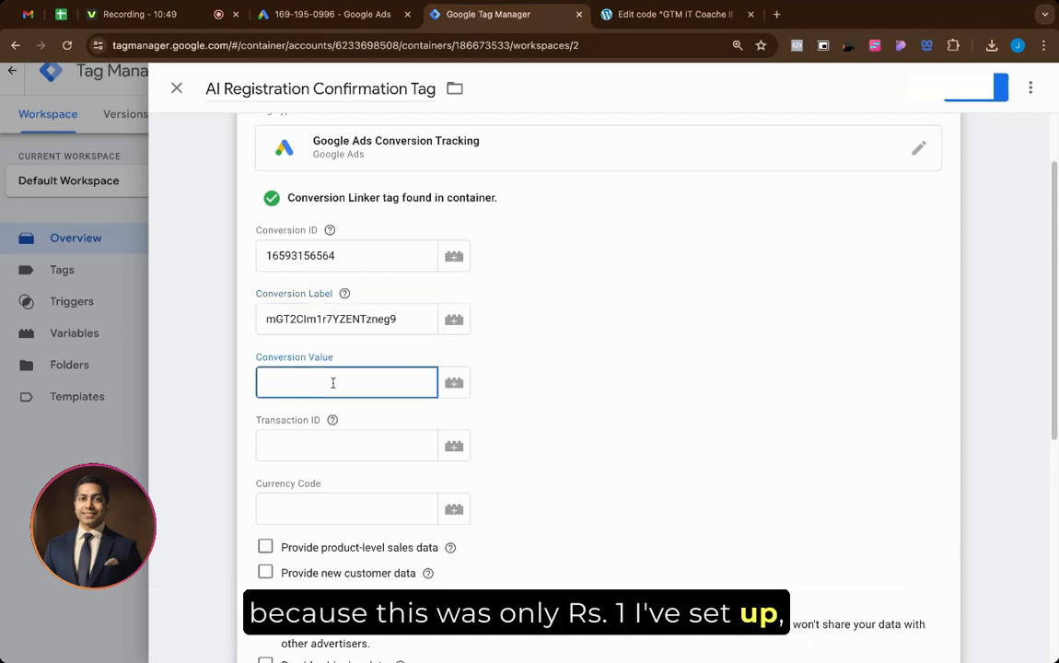
{"action": "type", "text": "1"}
{"action": "left_click", "coordinate": [329, 451]}
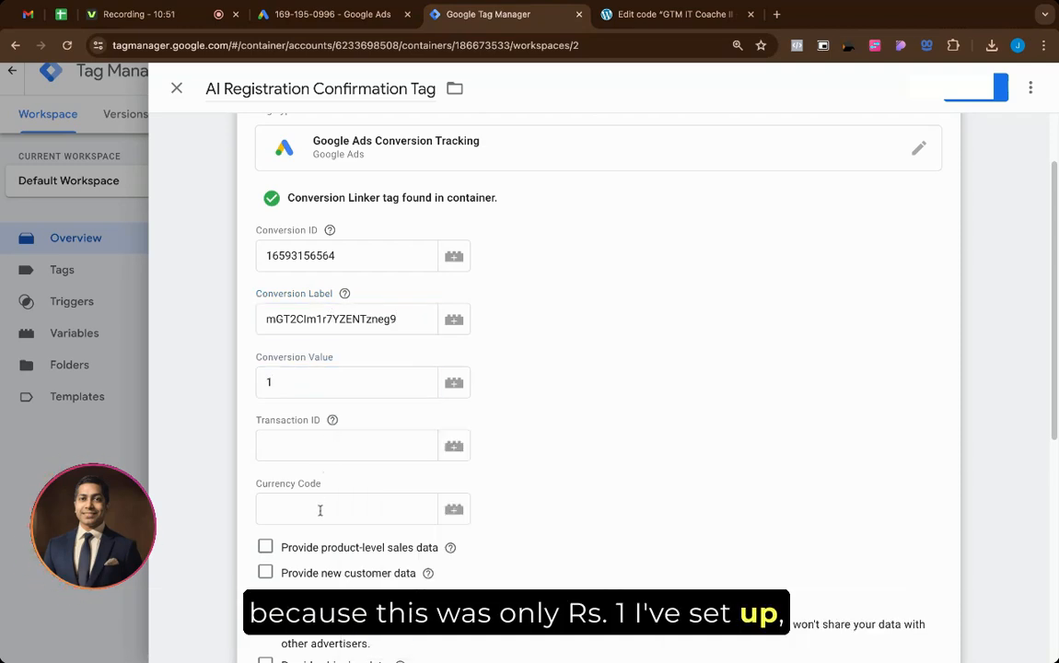
{"action": "left_click", "coordinate": [319, 511]}
{"action": "type", "text": "INR"}
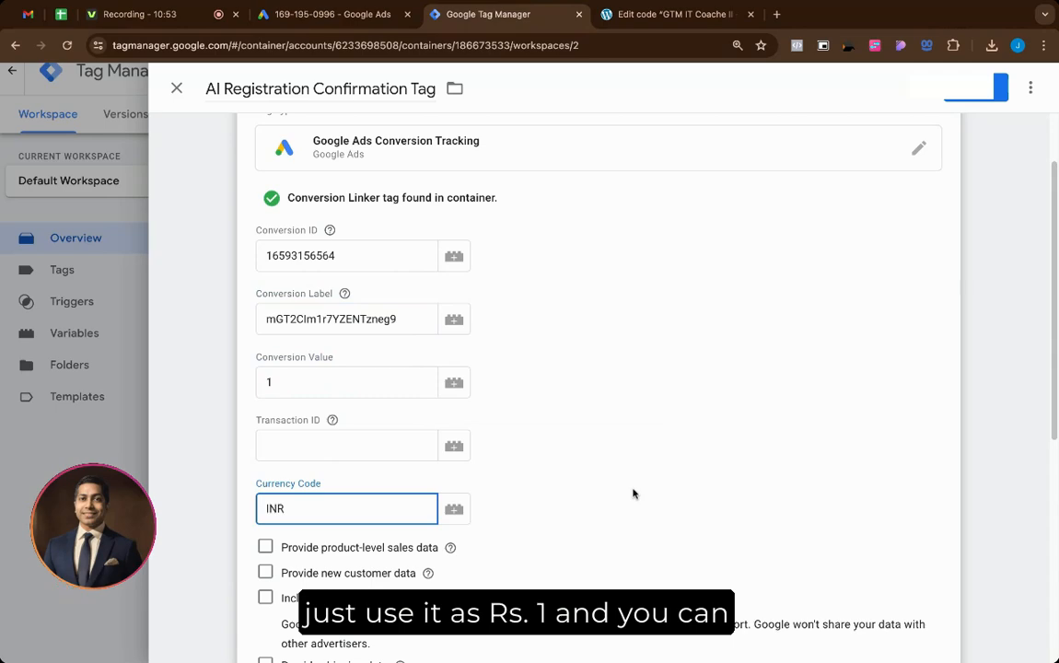
{"action": "scroll", "coordinate": [633, 494], "scroll_direction": "down", "scroll_amount": 5}
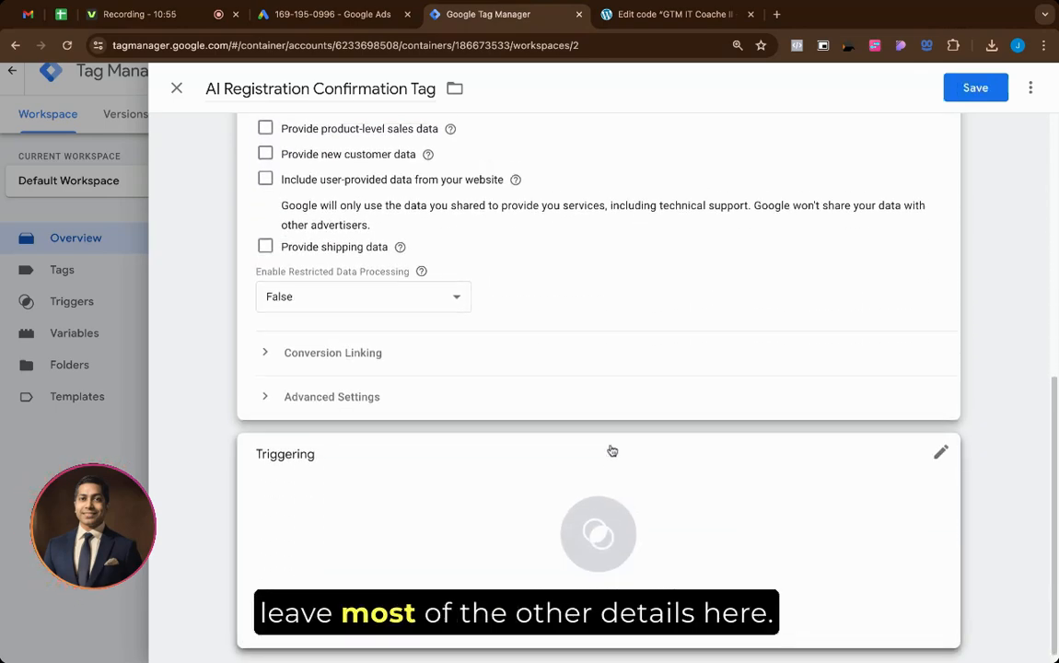
{"action": "scroll", "coordinate": [331, 362], "scroll_direction": "up", "scroll_amount": 6}
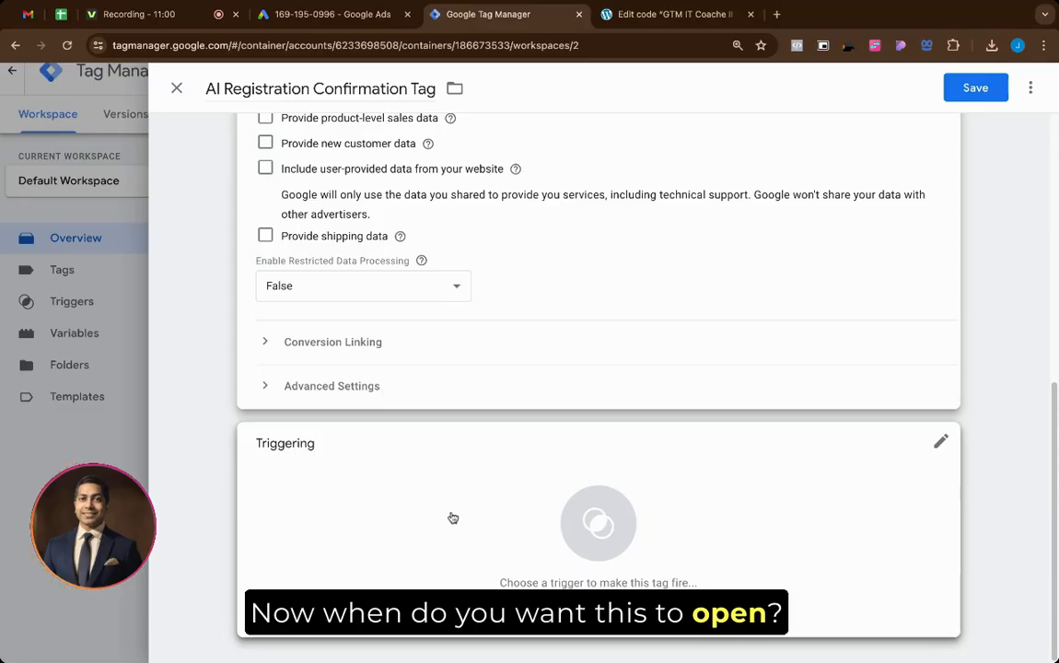
{"action": "left_click", "coordinate": [453, 519]}
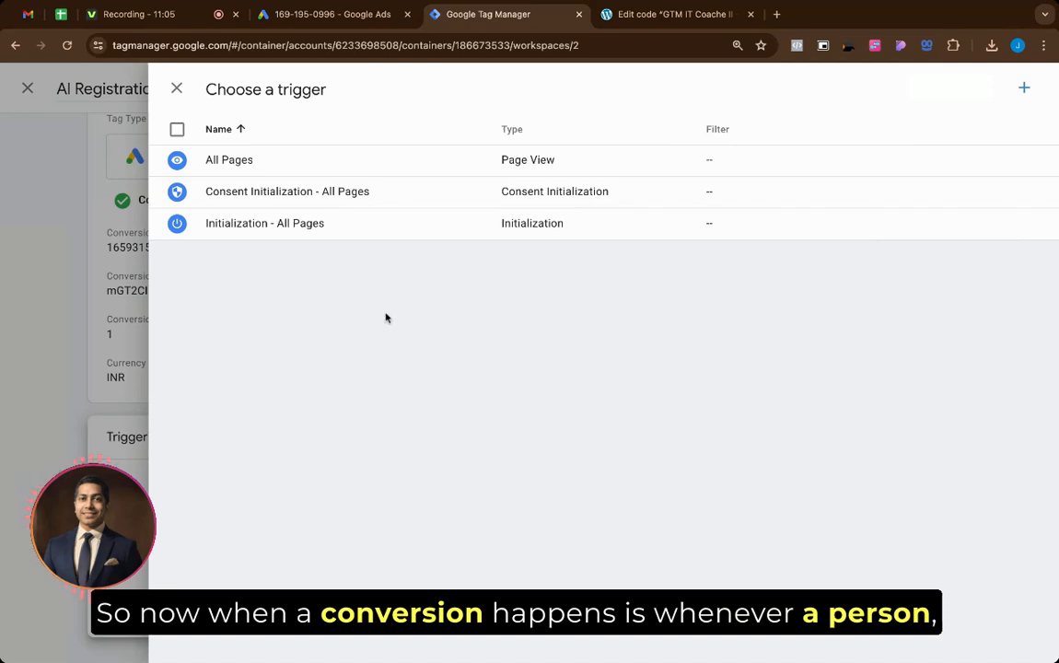
Step: Load pixeltests.com/ai/p/registration in the WordPress browser tab
{"action": "left_click", "coordinate": [665, 15]}
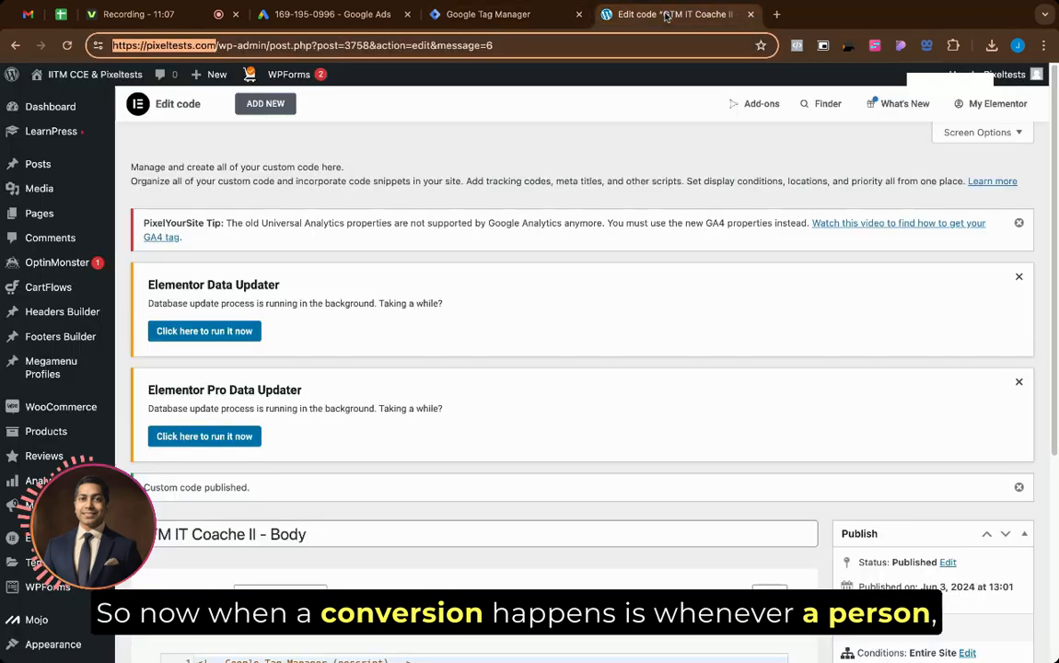
{"action": "left_click", "coordinate": [674, 43]}
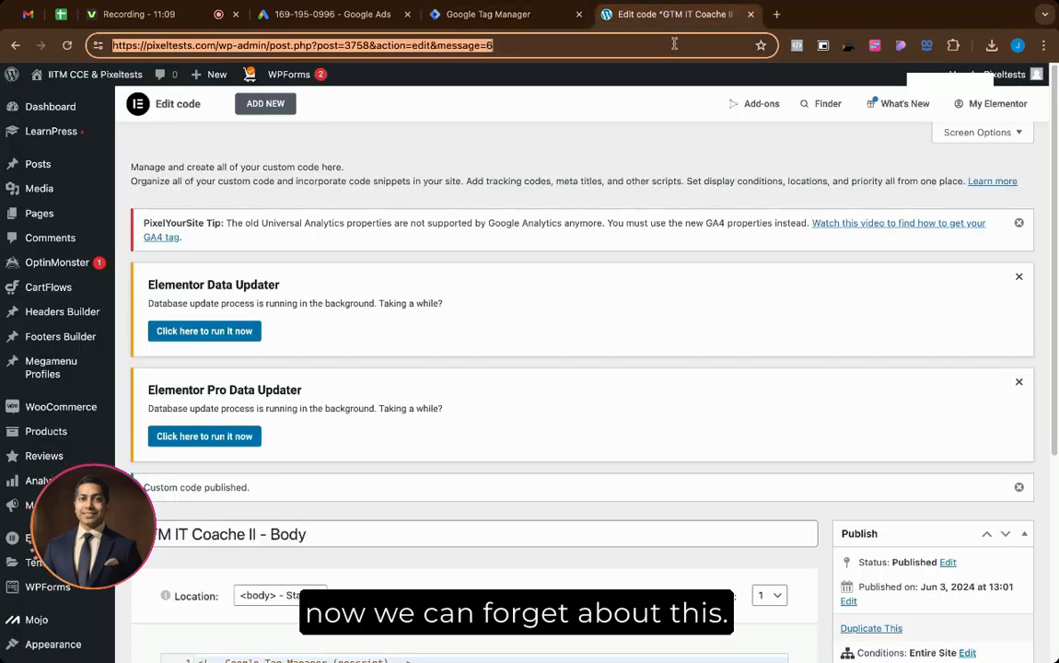
{"action": "type", "text": "ai"}
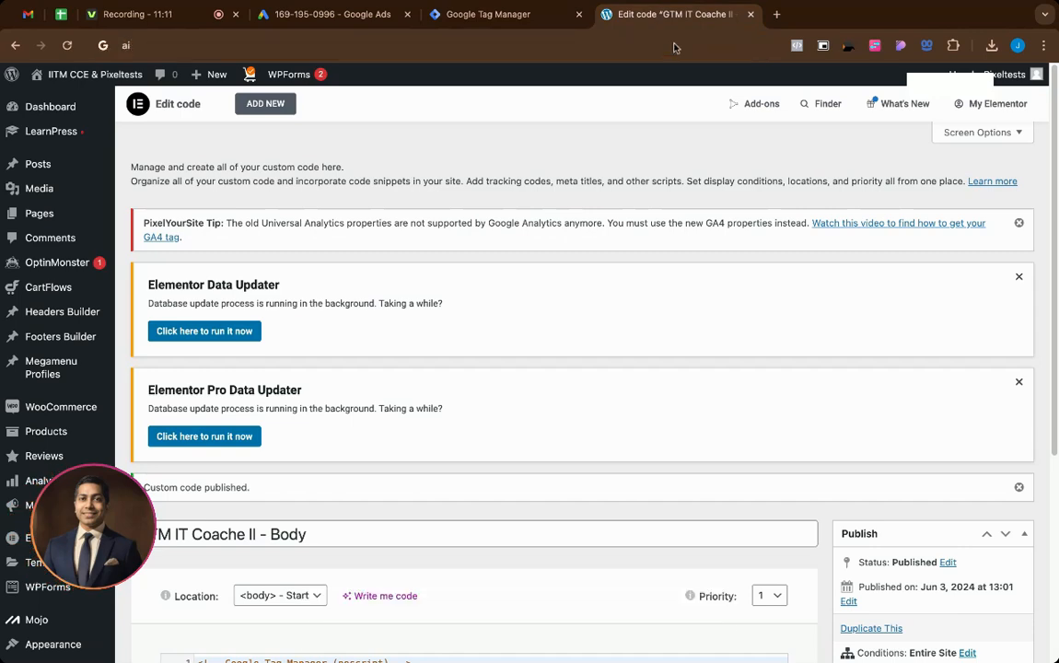
{"action": "key", "text": "BackSpace"}
{"action": "key", "text": "BackSpace"}
{"action": "type", "text": "pixeltests.com"}
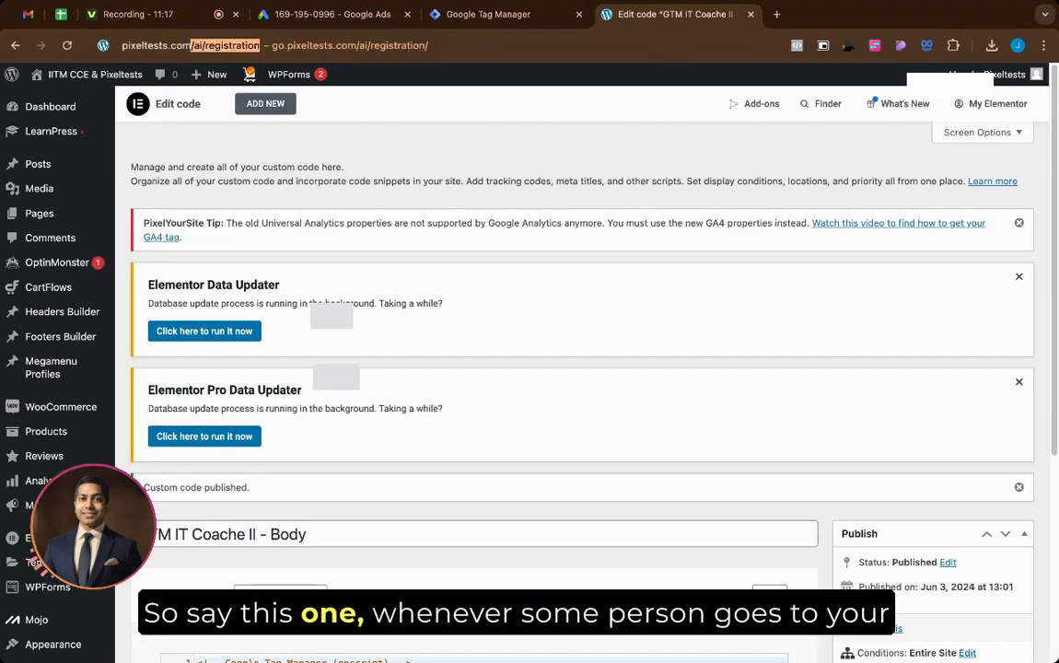
{"action": "left_click", "coordinate": [207, 45]}
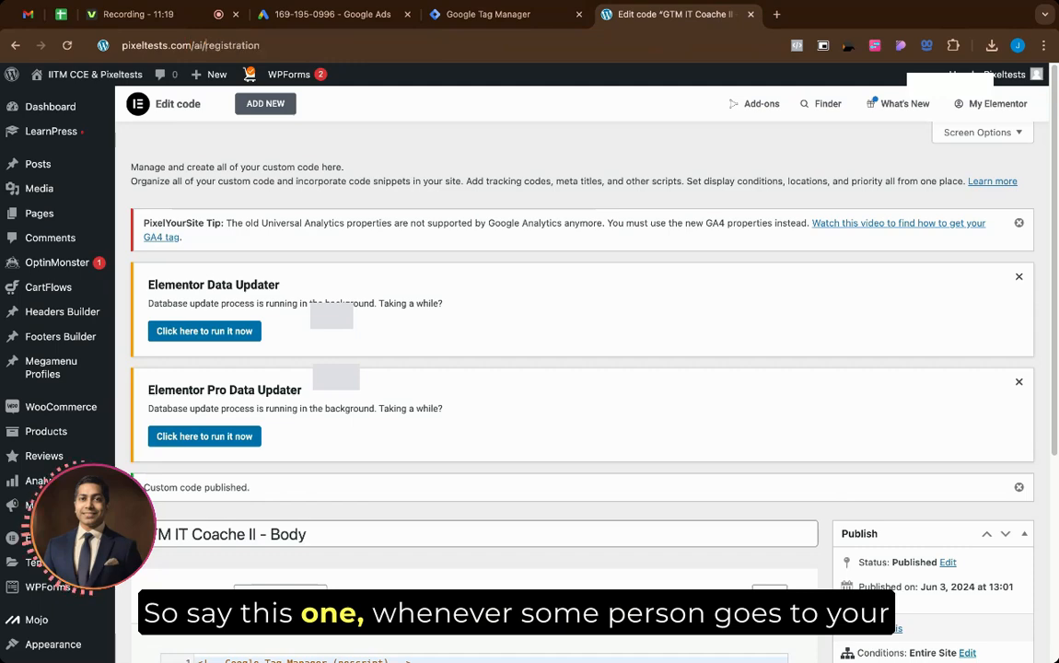
{"action": "type", "text": "p/"}
{"action": "key", "text": "Return"}
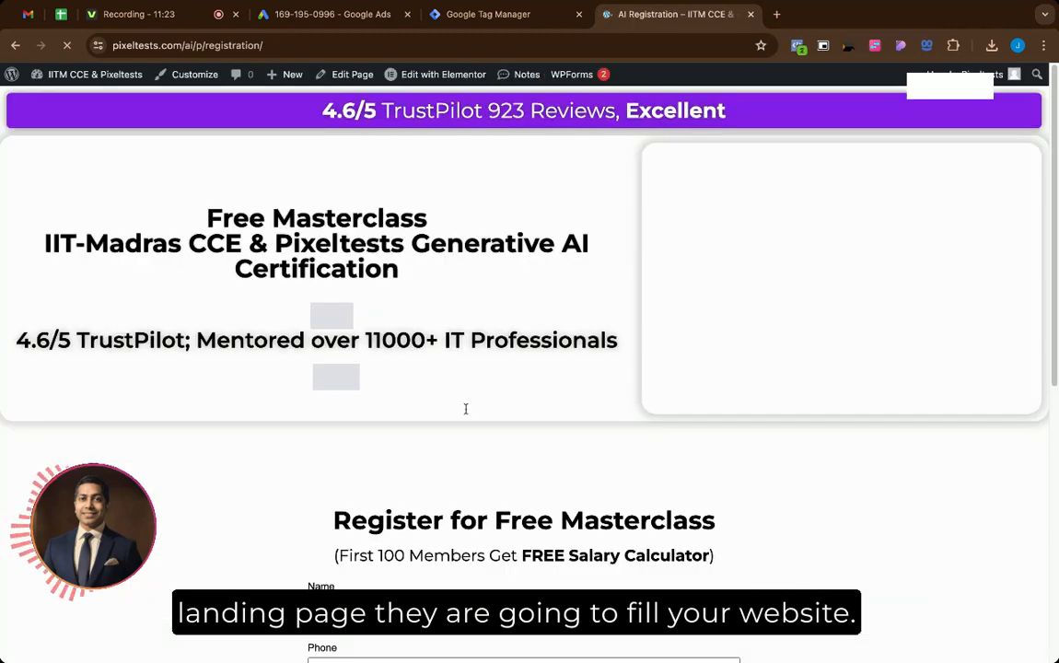
{"action": "scroll", "coordinate": [466, 406], "scroll_direction": "down", "scroll_amount": 3}
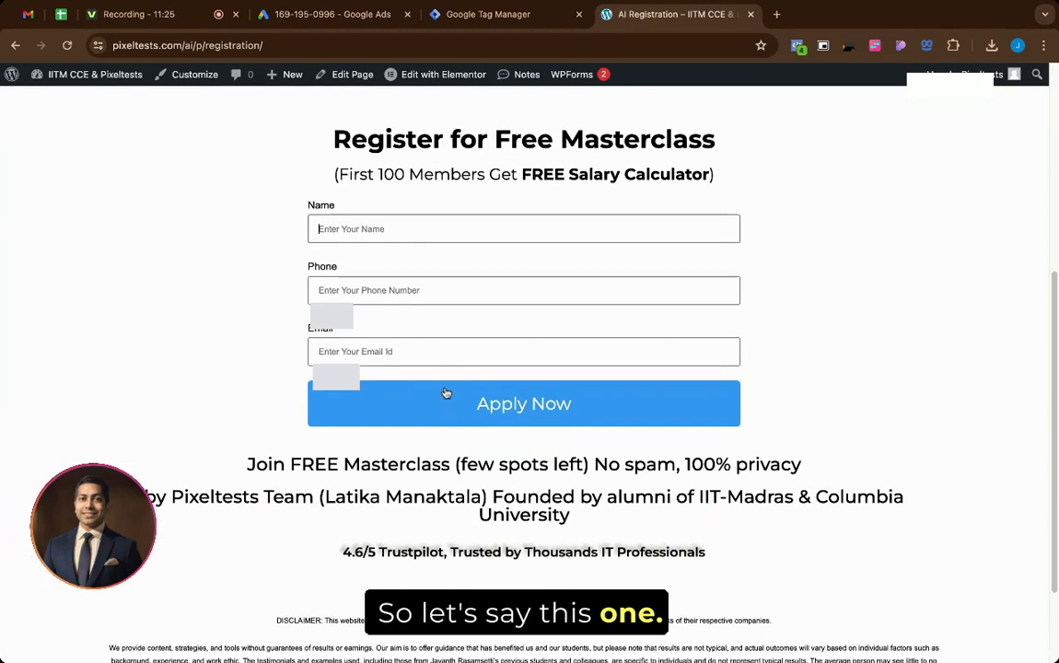
Step: Enter the registrant's name and submit the masterclass registration form with Apply Now
{"action": "type", "text": "Savya"}
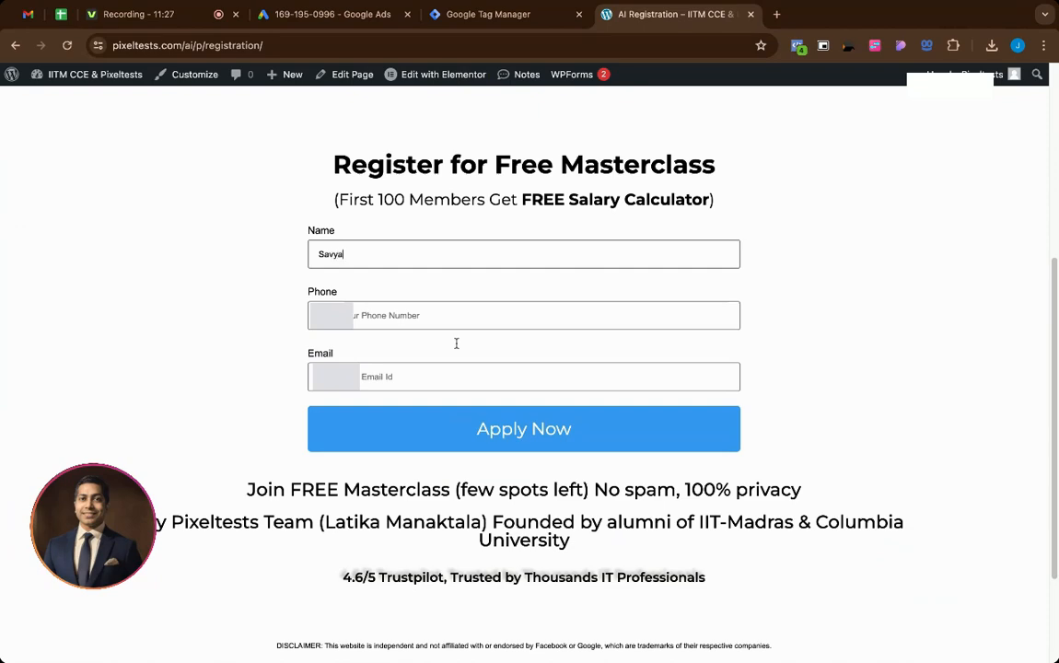
{"action": "type", "text": "sachi"}
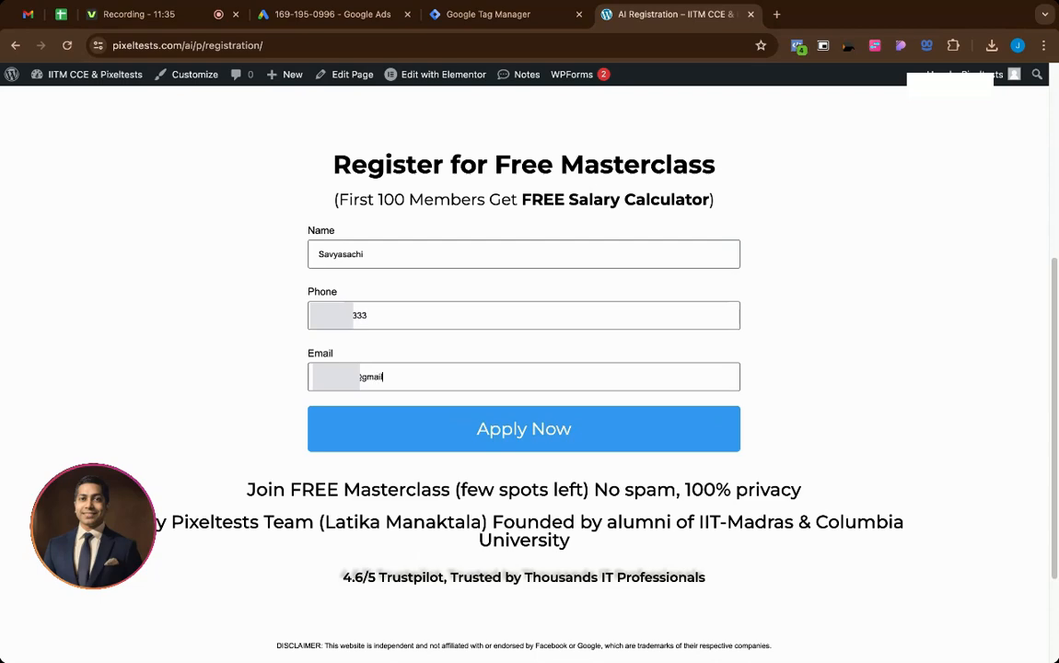
{"action": "left_click", "coordinate": [450, 433]}
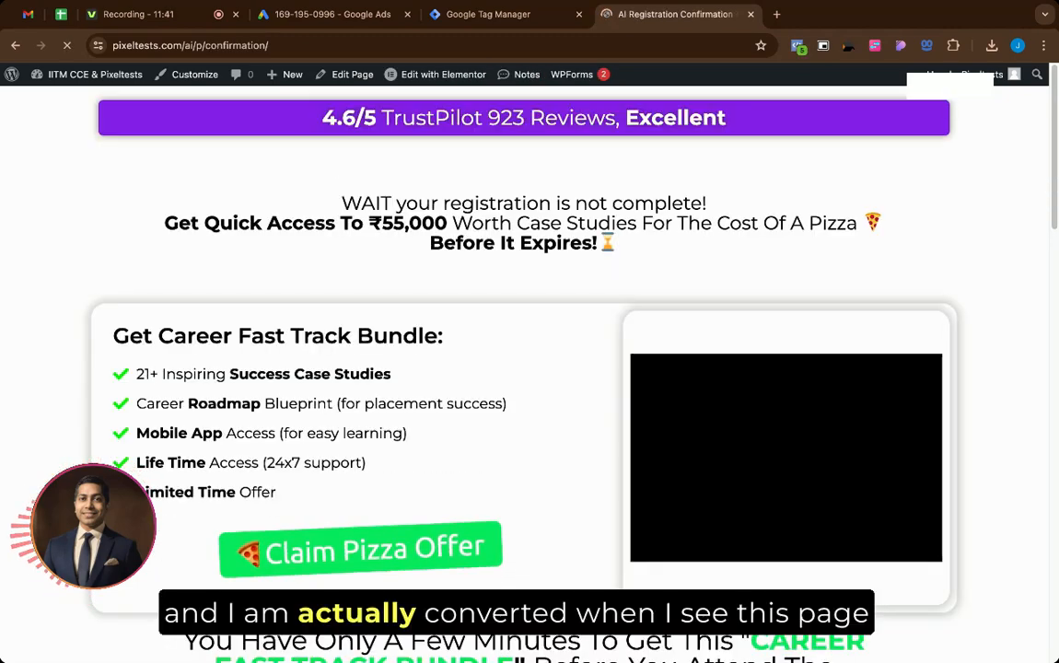
Step: Copy the /ai/p/confirmation/ page address and return to Tag Manager's trigger list
{"action": "scroll", "coordinate": [376, 410], "scroll_direction": "down", "scroll_amount": 5}
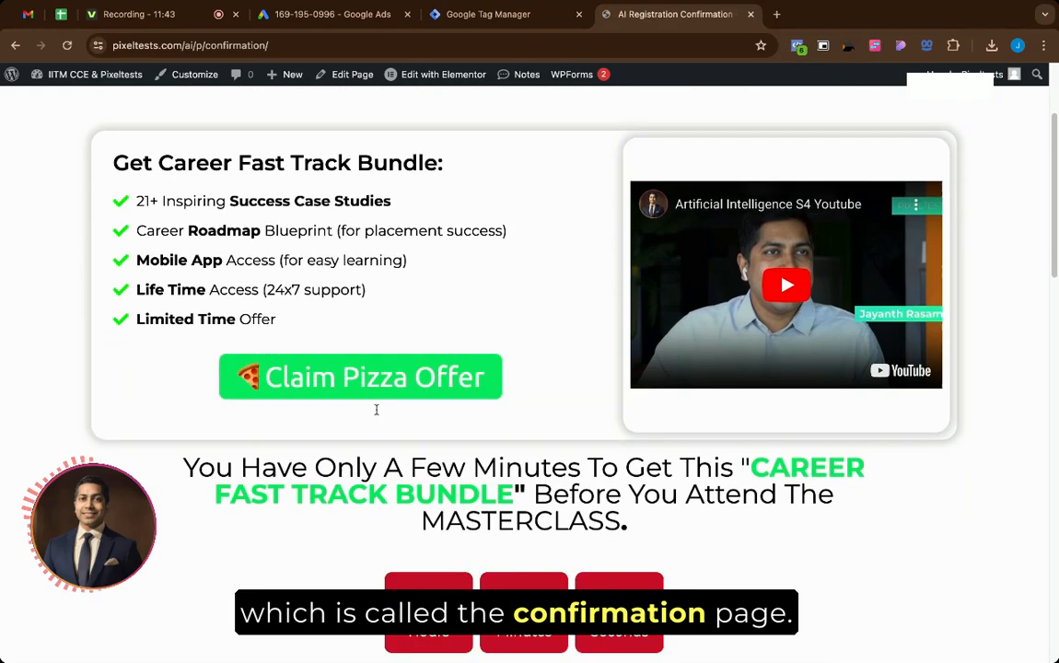
{"action": "scroll", "coordinate": [376, 410], "scroll_direction": "down", "scroll_amount": 3}
{"action": "scroll", "coordinate": [376, 410], "scroll_direction": "up", "scroll_amount": 9}
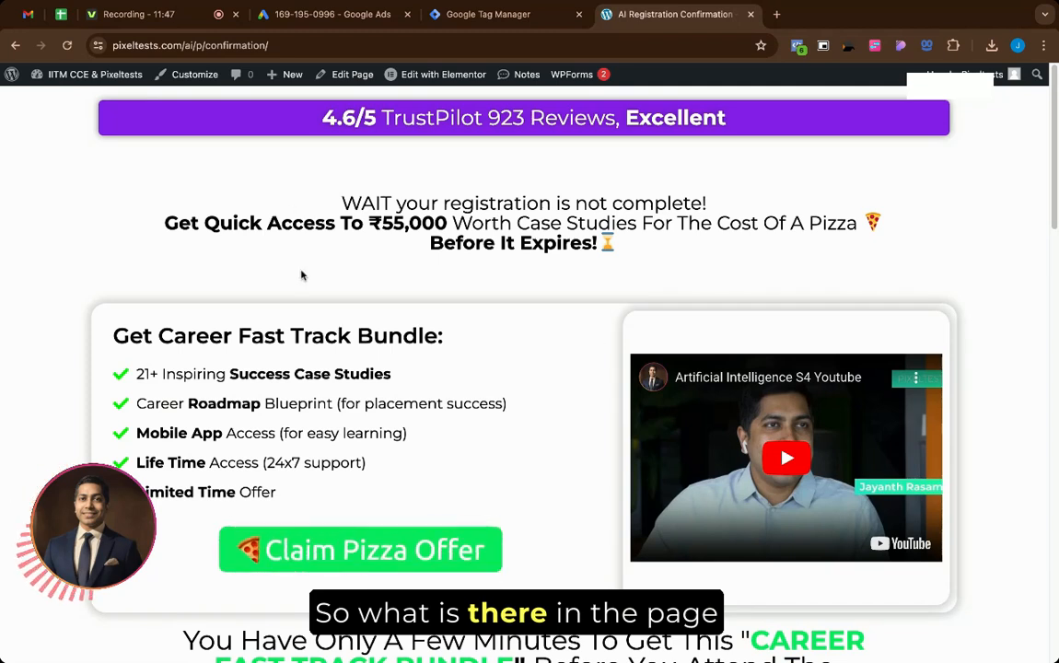
{"action": "left_click", "coordinate": [281, 44]}
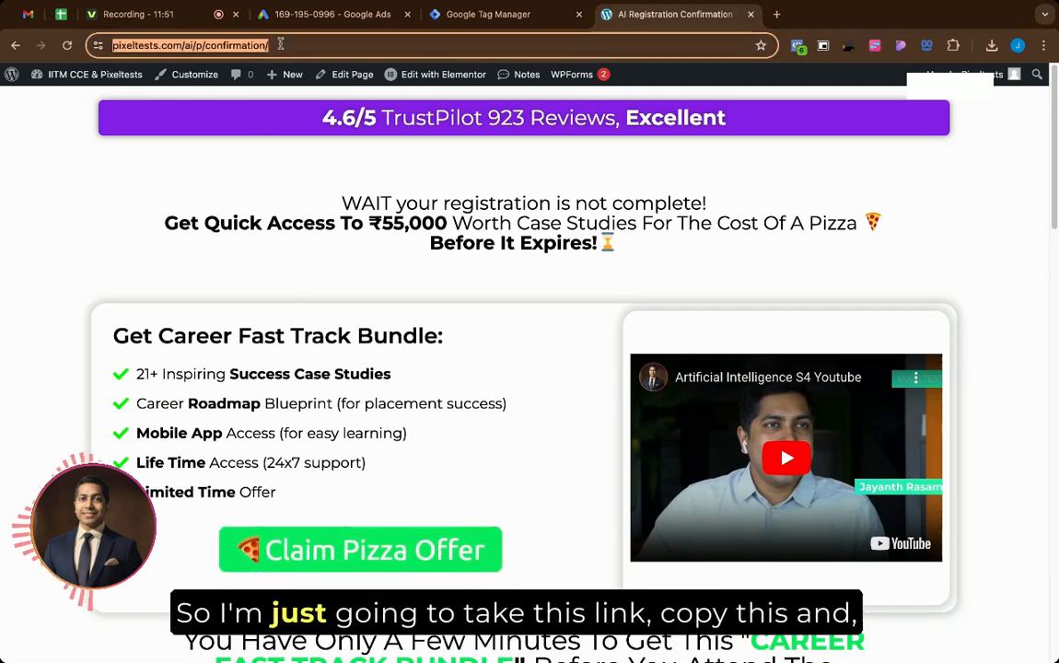
{"action": "left_click", "coordinate": [461, 15]}
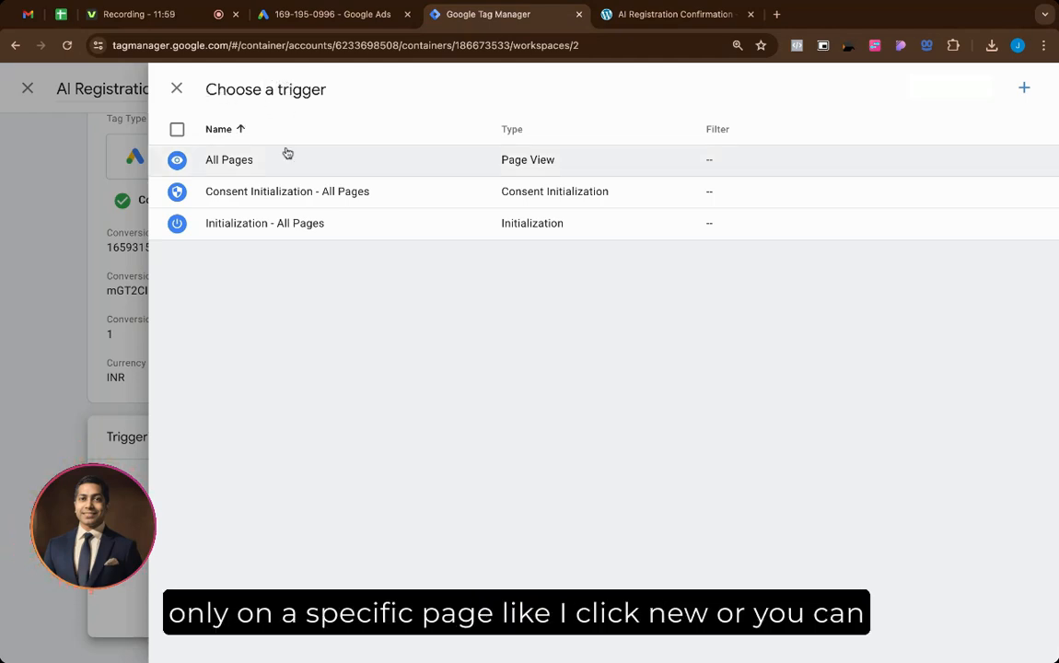
{"action": "left_click", "coordinate": [1024, 89]}
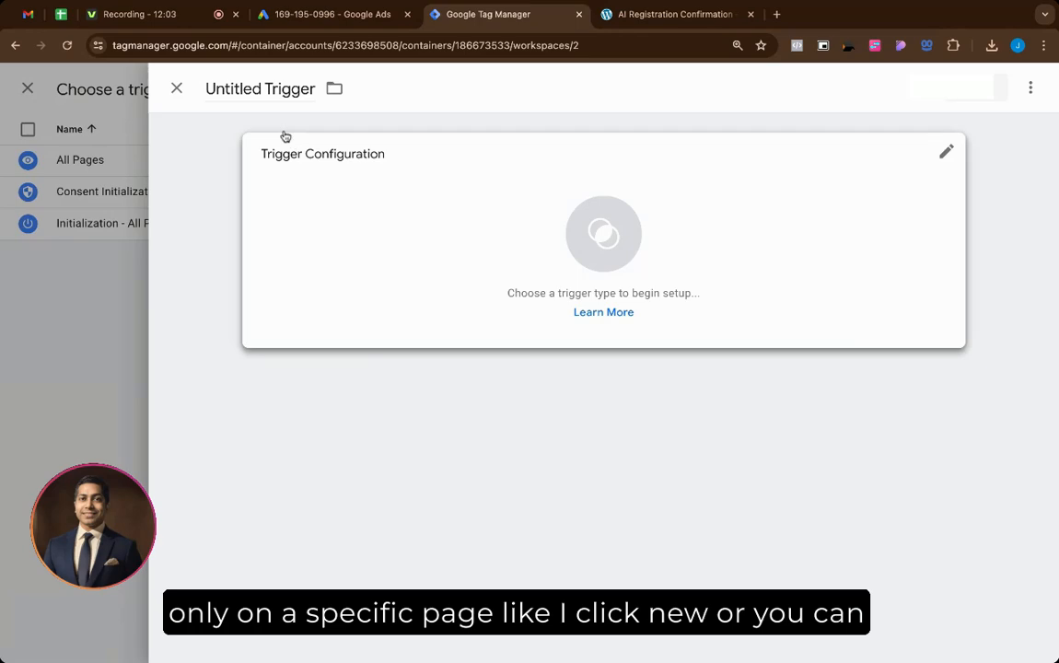
Step: Create a Page View trigger named 'AI Registration Confirmation Trigger'
{"action": "left_click", "coordinate": [36, 90]}
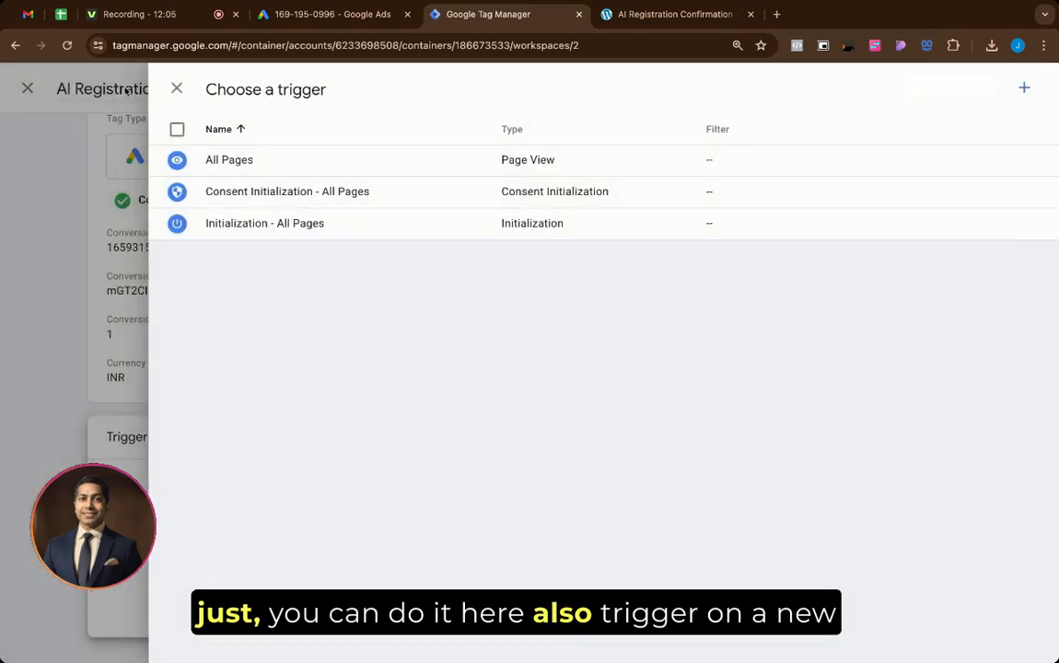
{"action": "left_click", "coordinate": [178, 89]}
{"action": "left_click", "coordinate": [544, 543]}
{"action": "left_click", "coordinate": [1029, 88]}
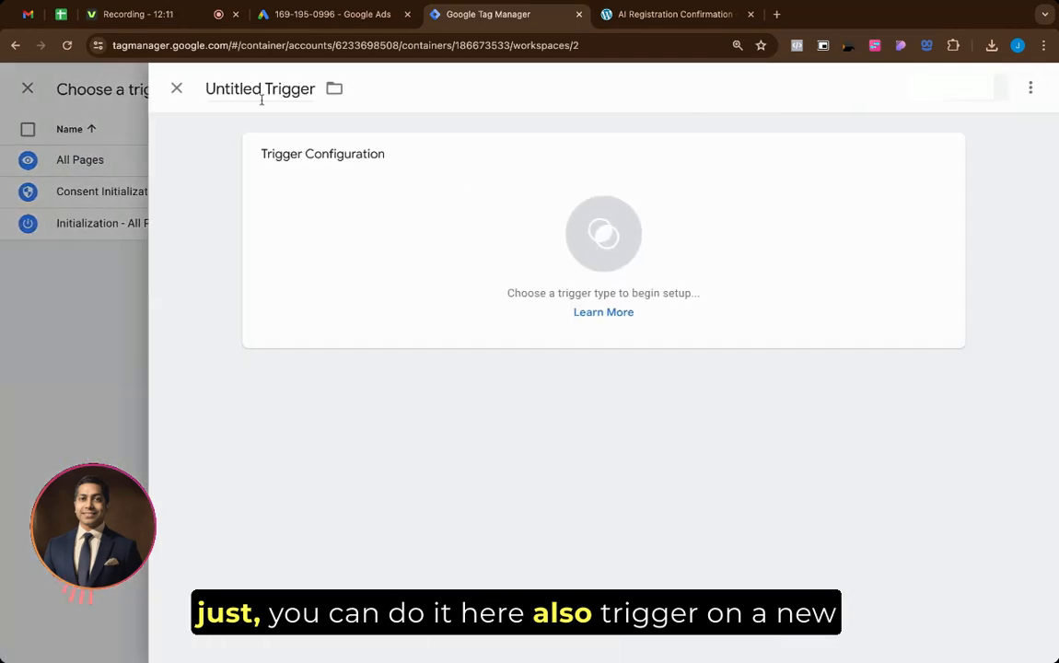
{"action": "double_click", "coordinate": [252, 87]}
{"action": "type", "text": "AI Reg"}
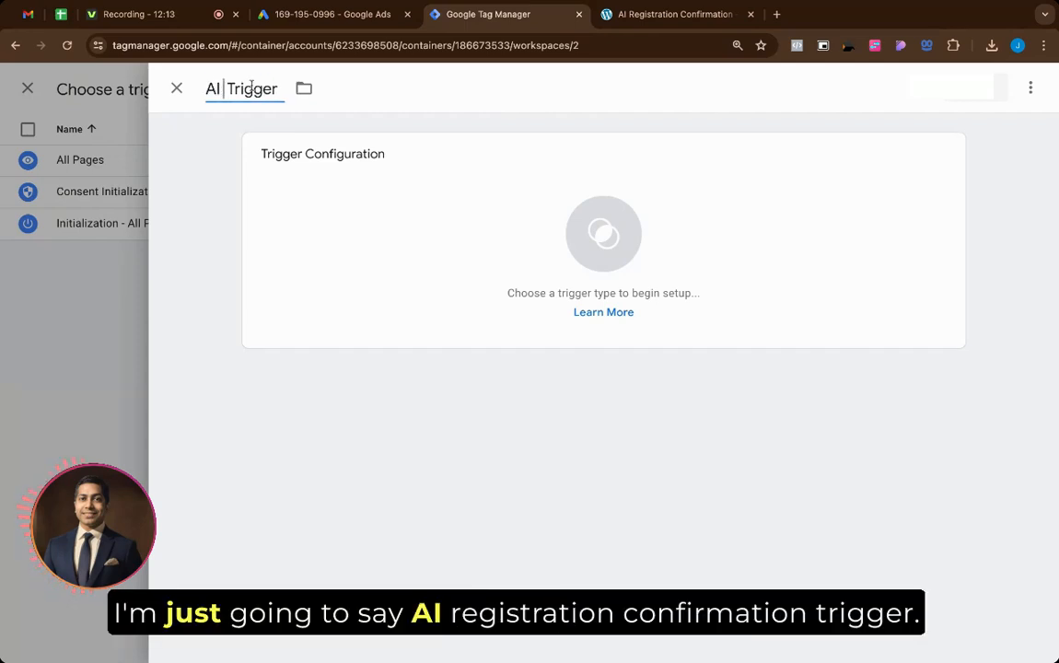
{"action": "type", "text": "istration CO"}
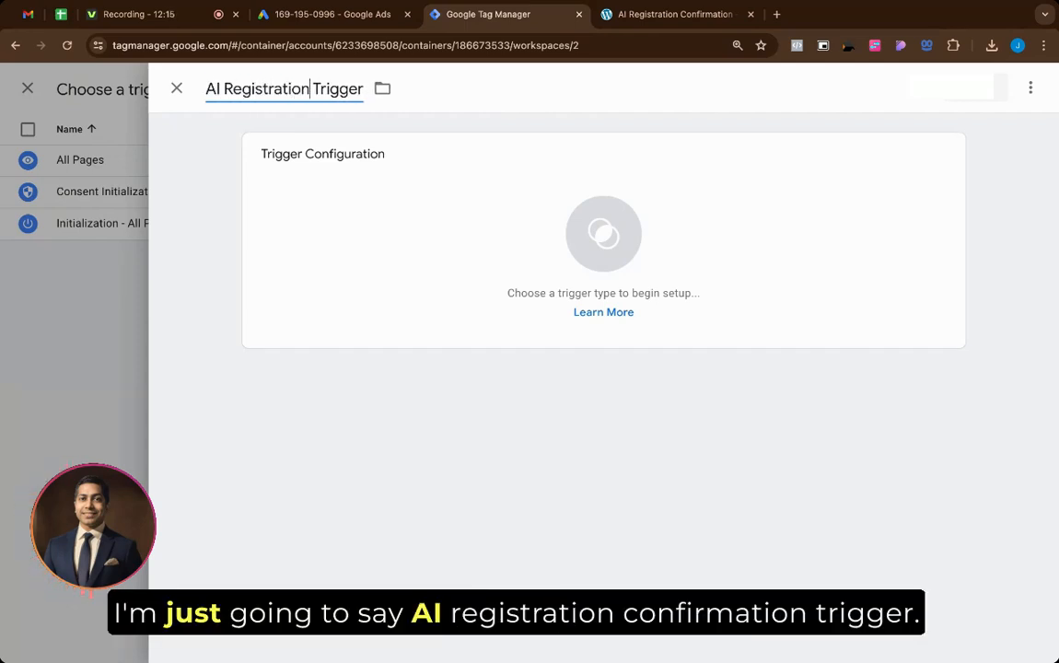
{"action": "type", "text": "n"}
{"action": "key", "text": "BackSpace"}
{"action": "key", "text": "BackSpace"}
{"action": "type", "text": "onfi"}
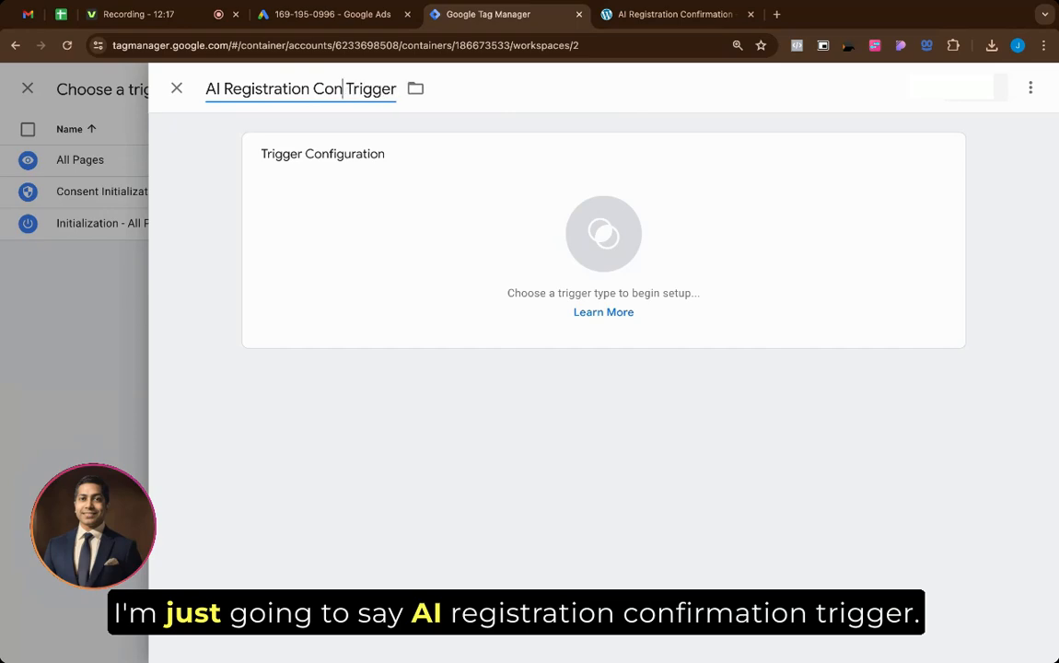
{"action": "type", "text": "rmation"}
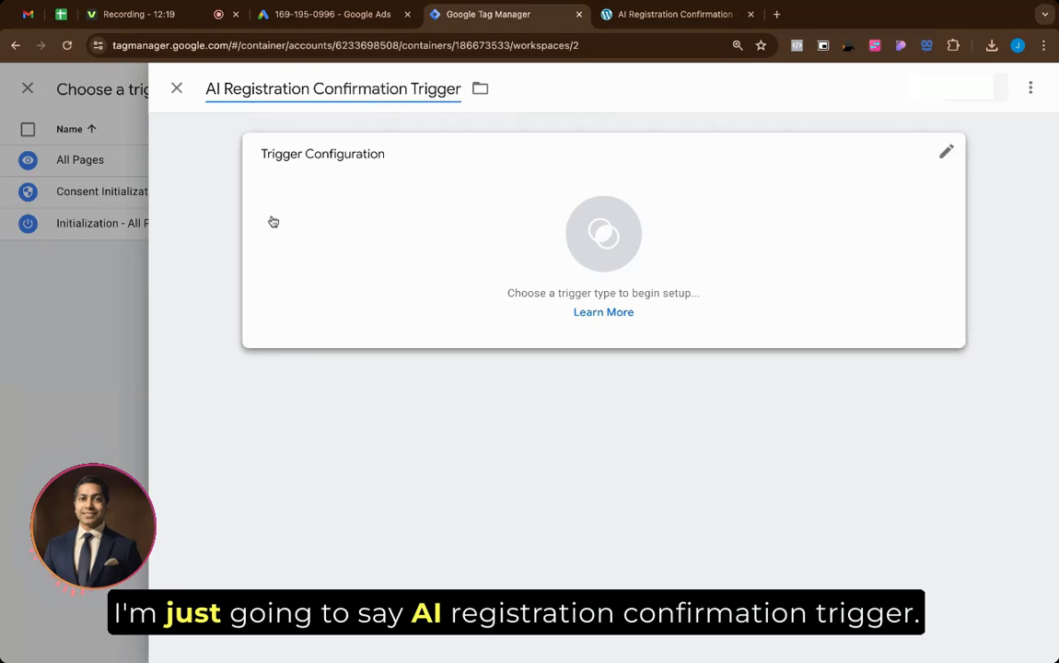
{"action": "left_click", "coordinate": [357, 227]}
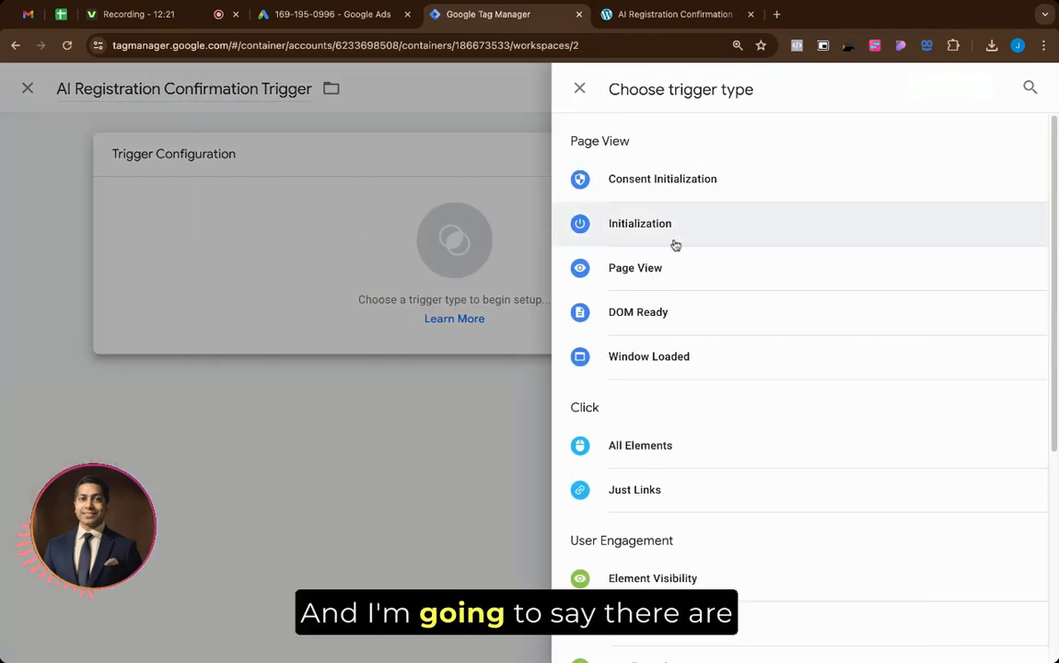
{"action": "left_click", "coordinate": [717, 271]}
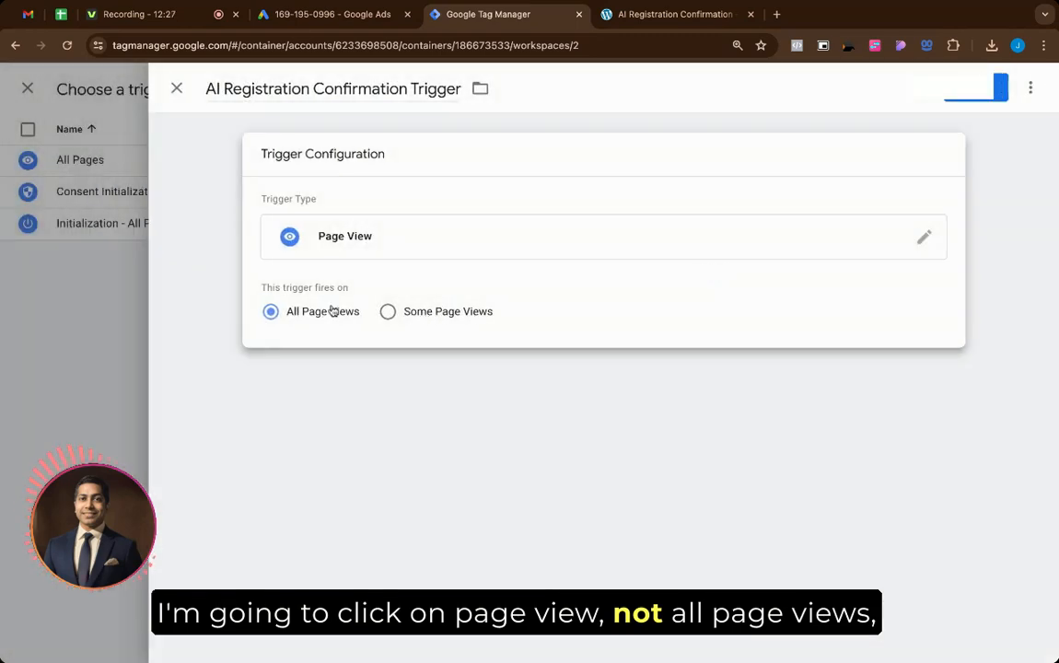
Step: Limit the trigger to Some Page Views where Page URL contains pixeltests.com/ai/p/confirmation
{"action": "left_click", "coordinate": [412, 314]}
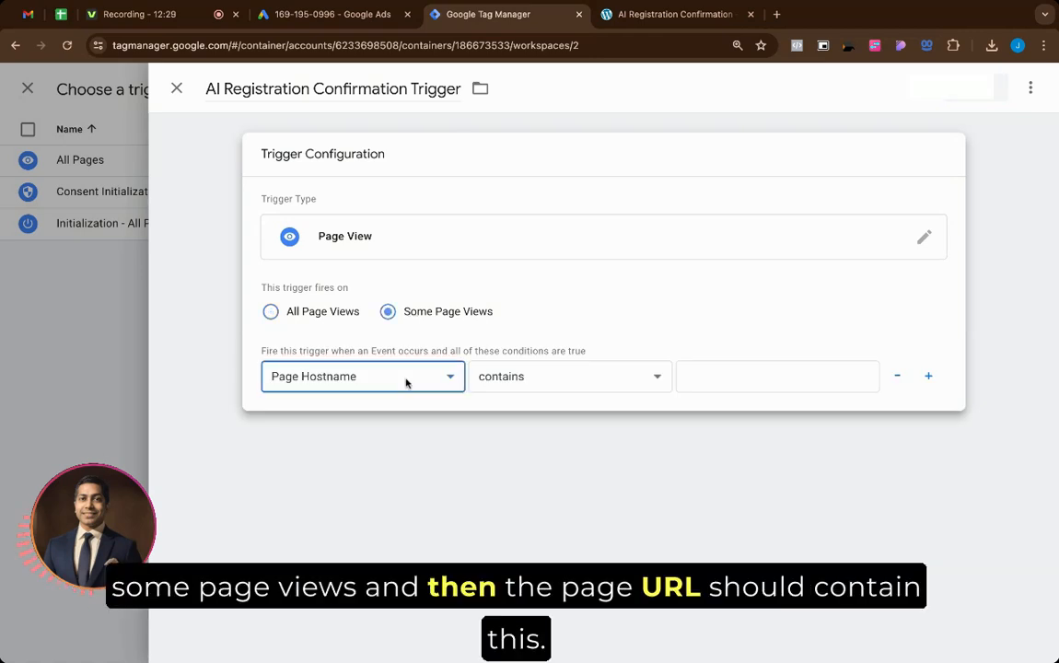
{"action": "left_click", "coordinate": [407, 408]}
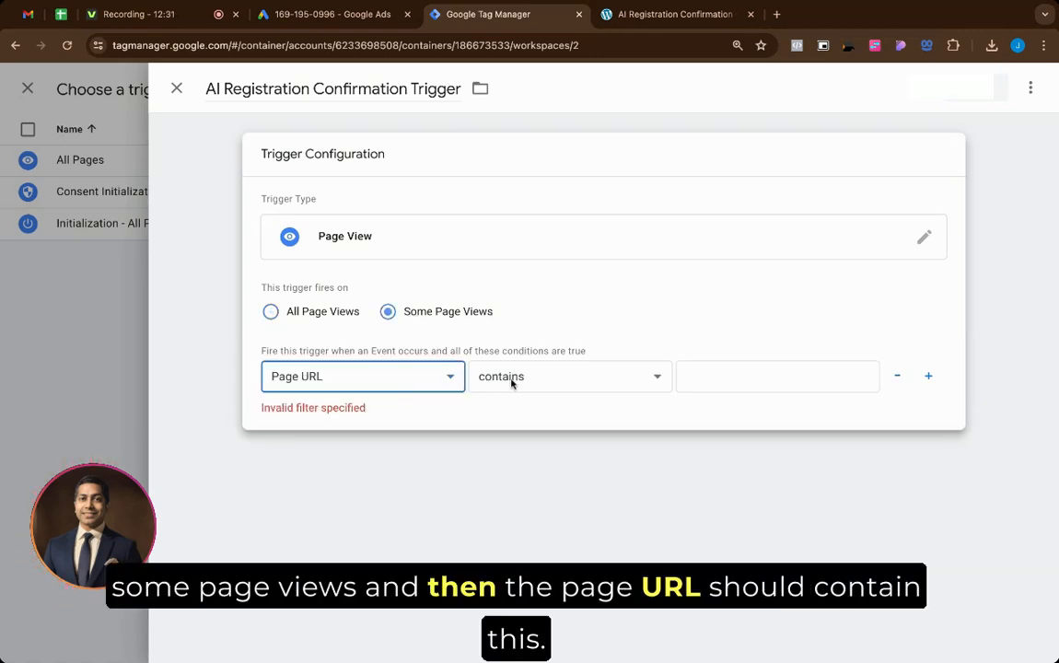
{"action": "left_click", "coordinate": [745, 366]}
{"action": "type", "text": "/pixeltests.com/ai/p/confirmation/"}
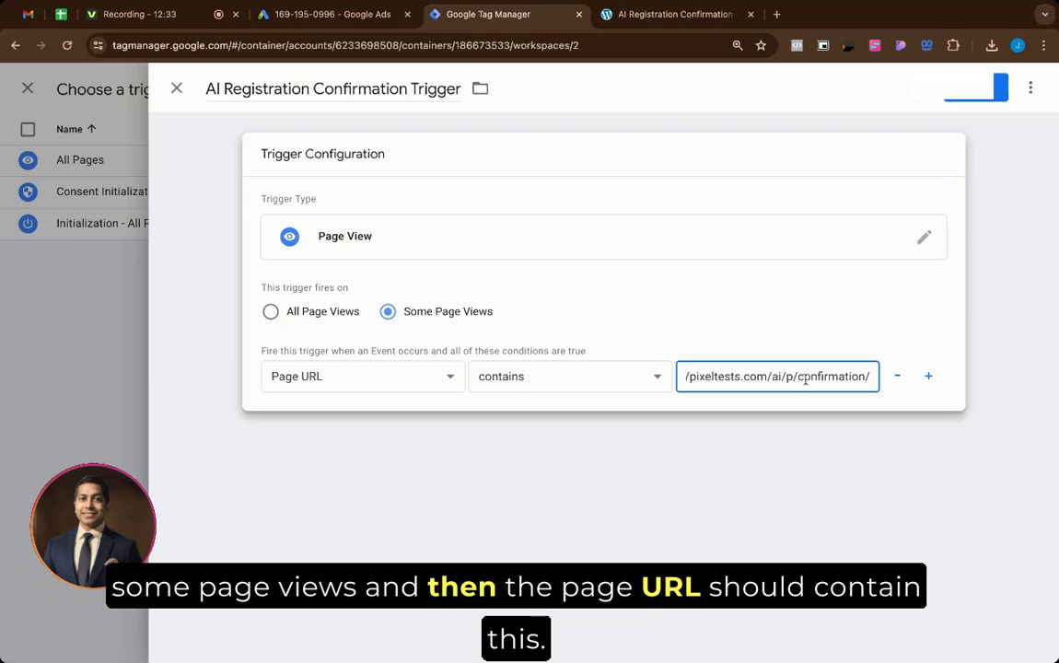
{"action": "key", "text": "BackSpace"}
{"action": "key", "text": "Left"}
{"action": "key", "text": "Left"}
{"action": "key", "text": "Left"}
{"action": "key", "text": "Left"}
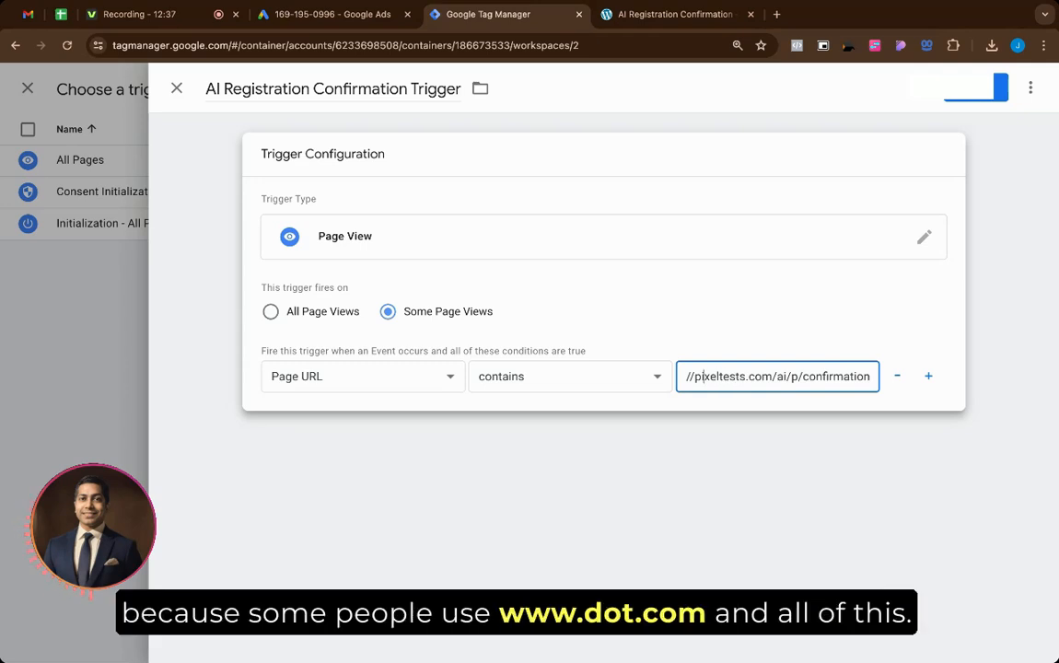
{"action": "key", "text": "BackSpace"}
{"action": "key", "text": "BackSpace"}
{"action": "key", "text": "BackSpace"}
{"action": "key", "text": "BackSpace"}
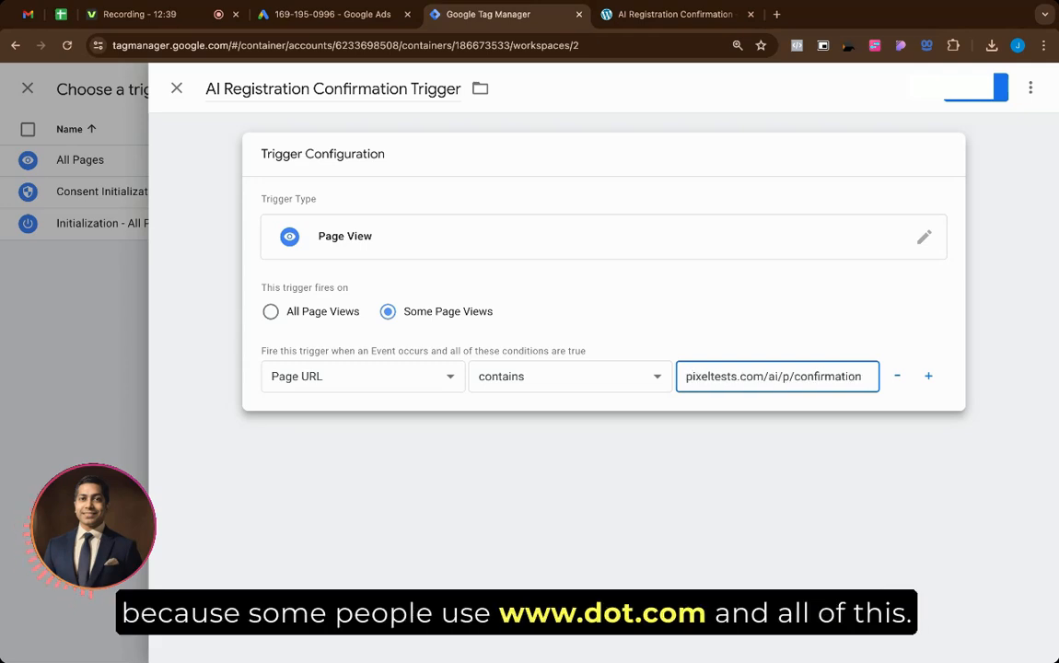
{"action": "triple_click", "coordinate": [872, 379]}
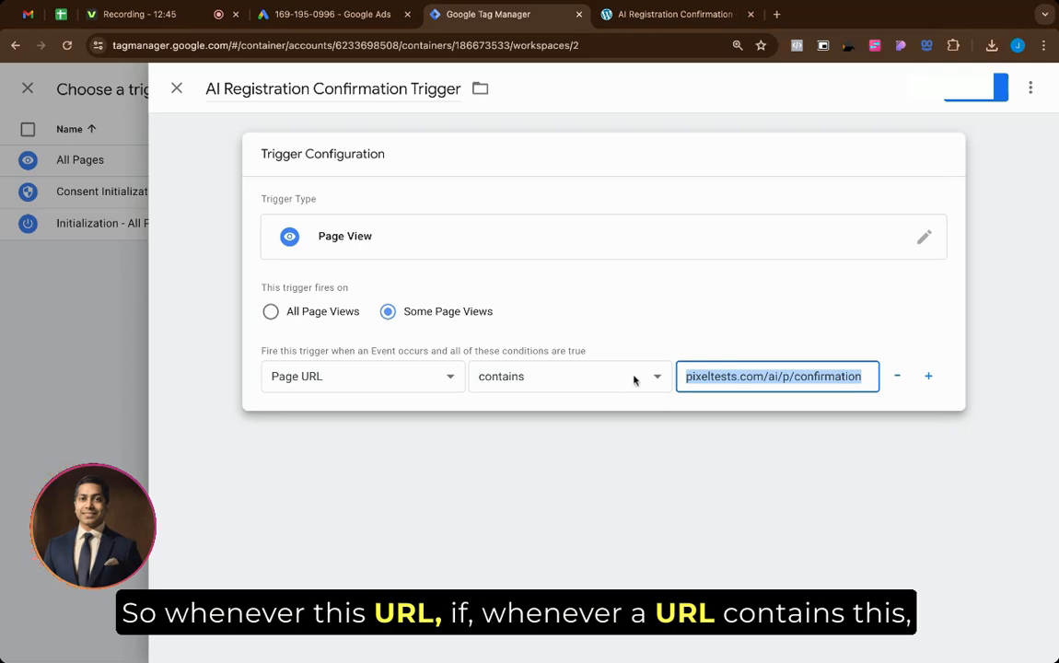
{"action": "left_click", "coordinate": [865, 375]}
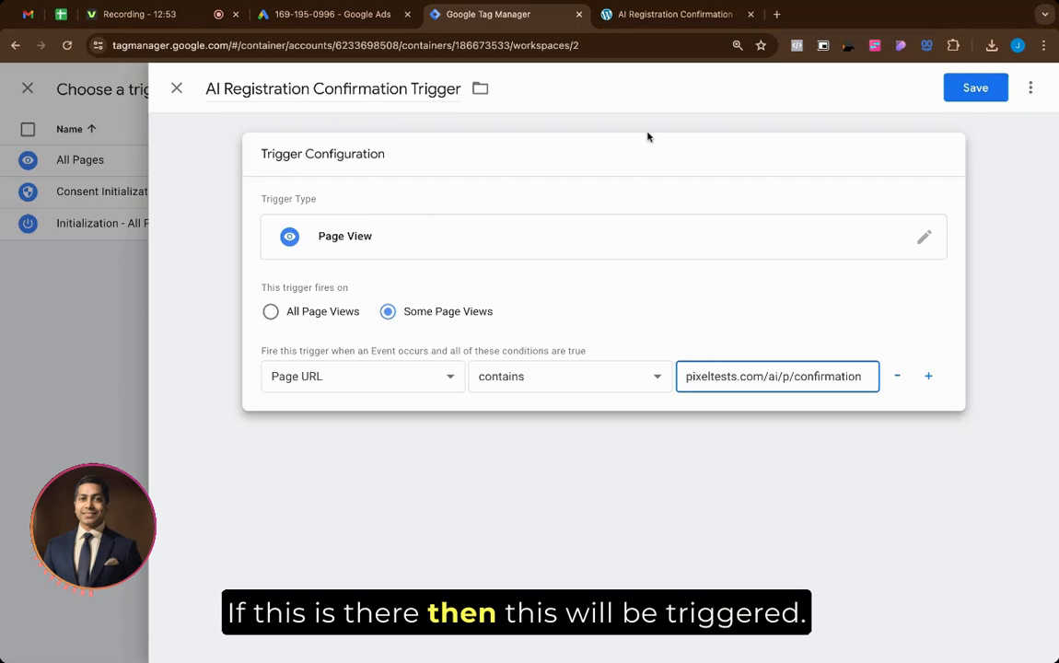
Step: Save the confirmation-page trigger and return to the Google Ads tab
{"action": "left_click", "coordinate": [986, 98]}
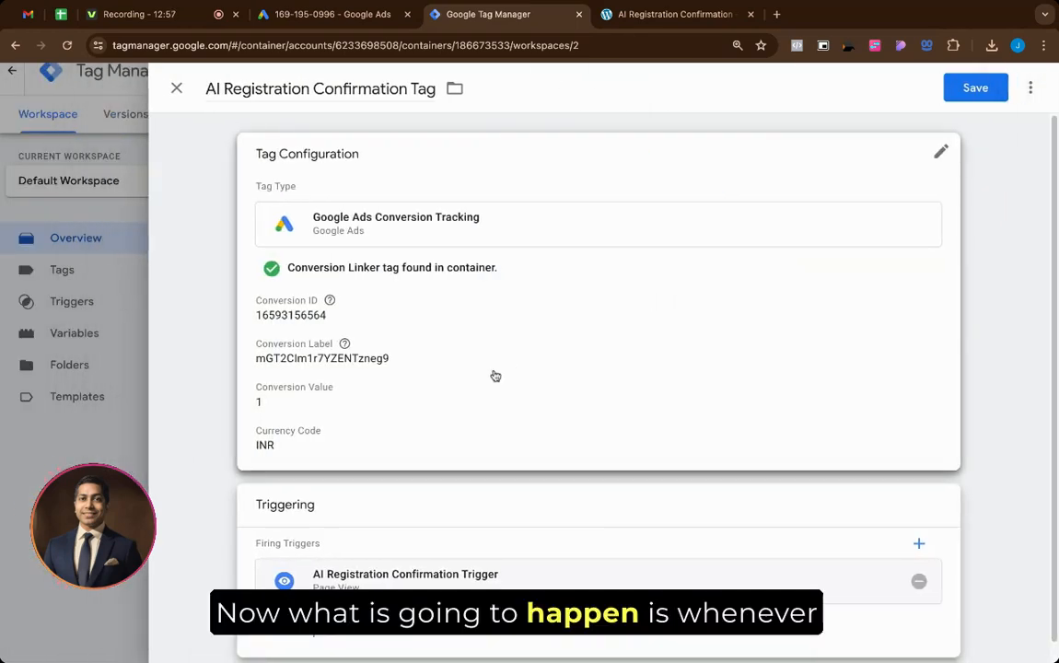
{"action": "scroll", "coordinate": [493, 375], "scroll_direction": "down", "scroll_amount": 1}
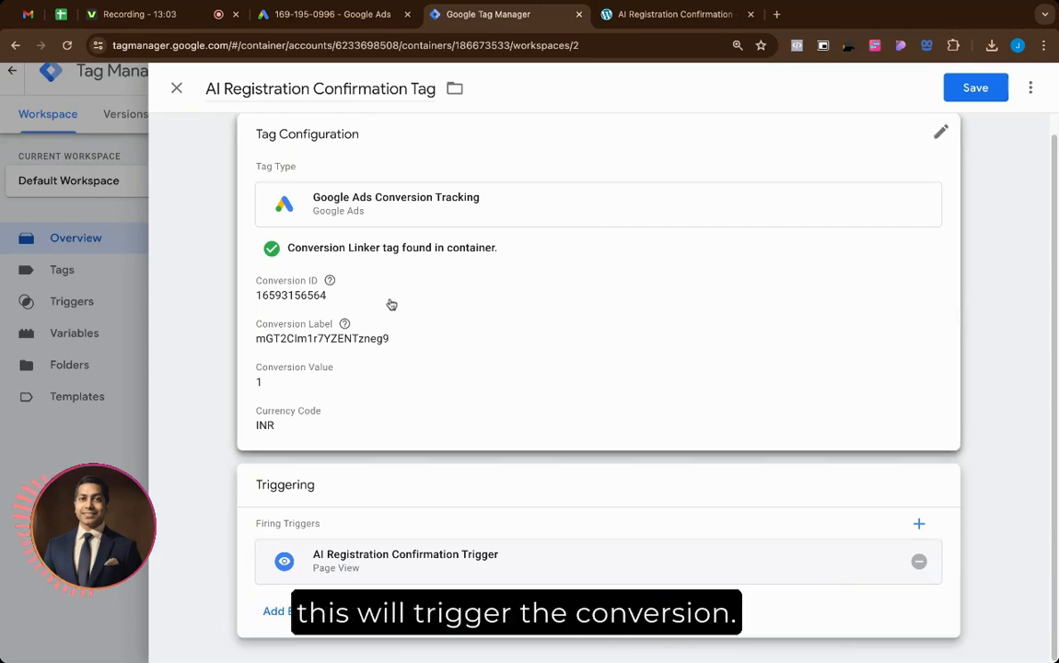
{"action": "scroll", "coordinate": [352, 267], "scroll_direction": "up", "scroll_amount": 1}
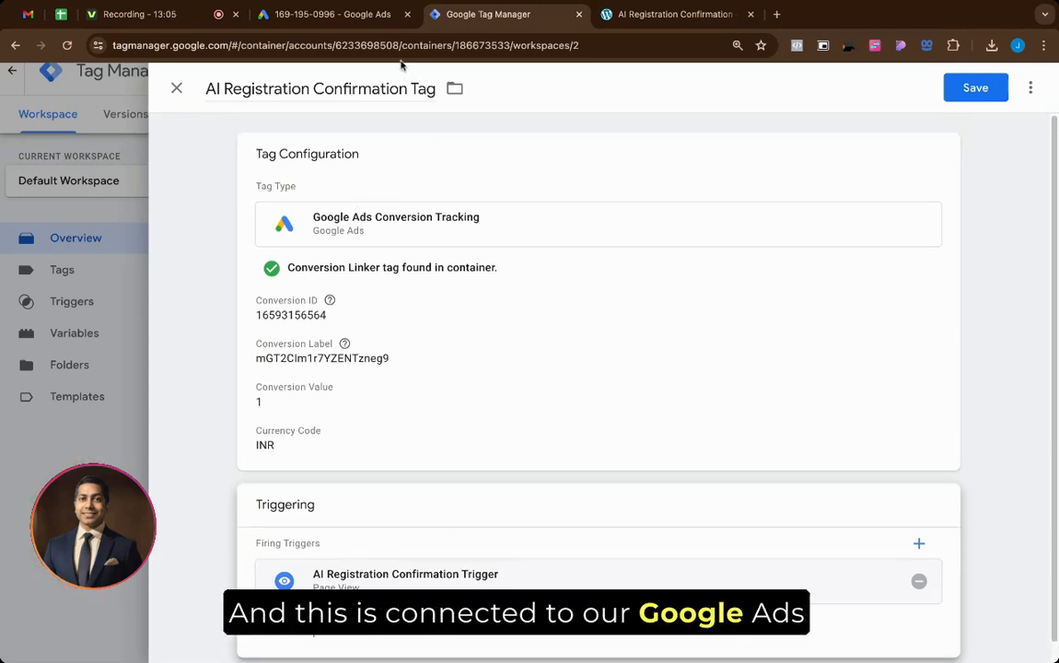
{"action": "left_click", "coordinate": [327, 13]}
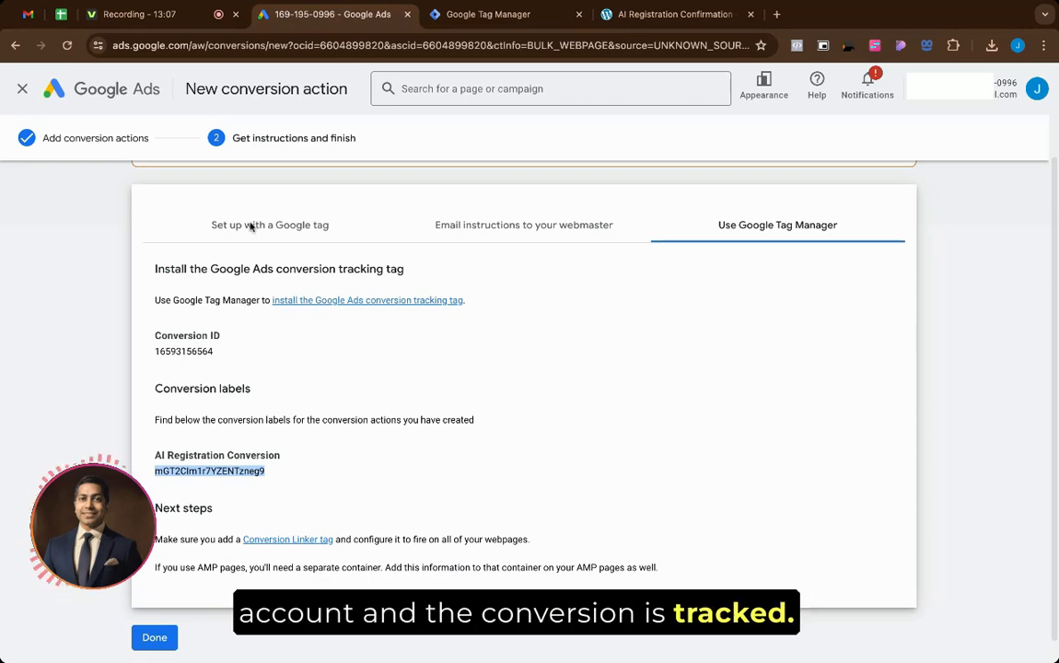
Step: Review the Tag Manager setup instructions and Conversion Linker advice, then finish the conversion action
{"action": "scroll", "coordinate": [304, 340], "scroll_direction": "up", "scroll_amount": 1}
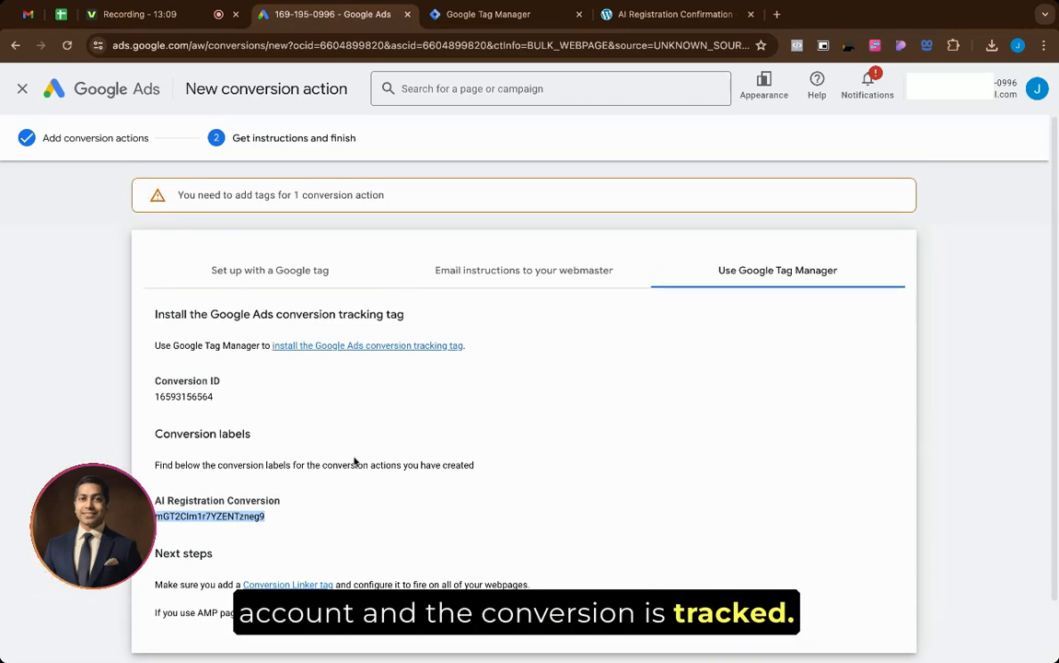
{"action": "scroll", "coordinate": [355, 462], "scroll_direction": "down", "scroll_amount": 1}
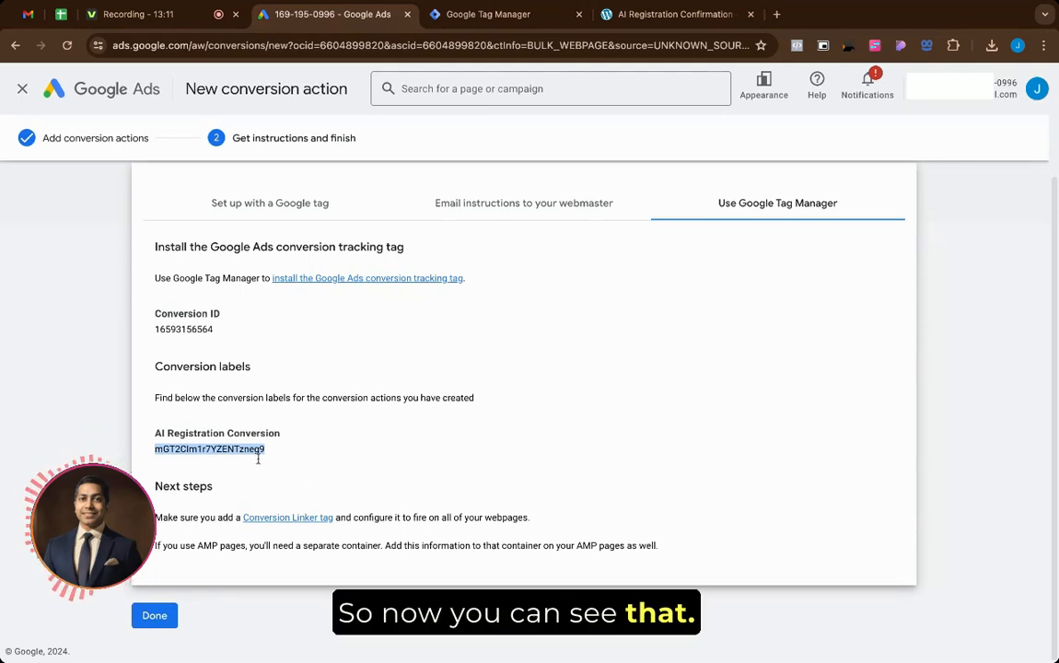
{"action": "left_click_drag", "start_coordinate": [164, 517], "coordinate": [371, 517]}
{"action": "left_click", "coordinate": [165, 516]}
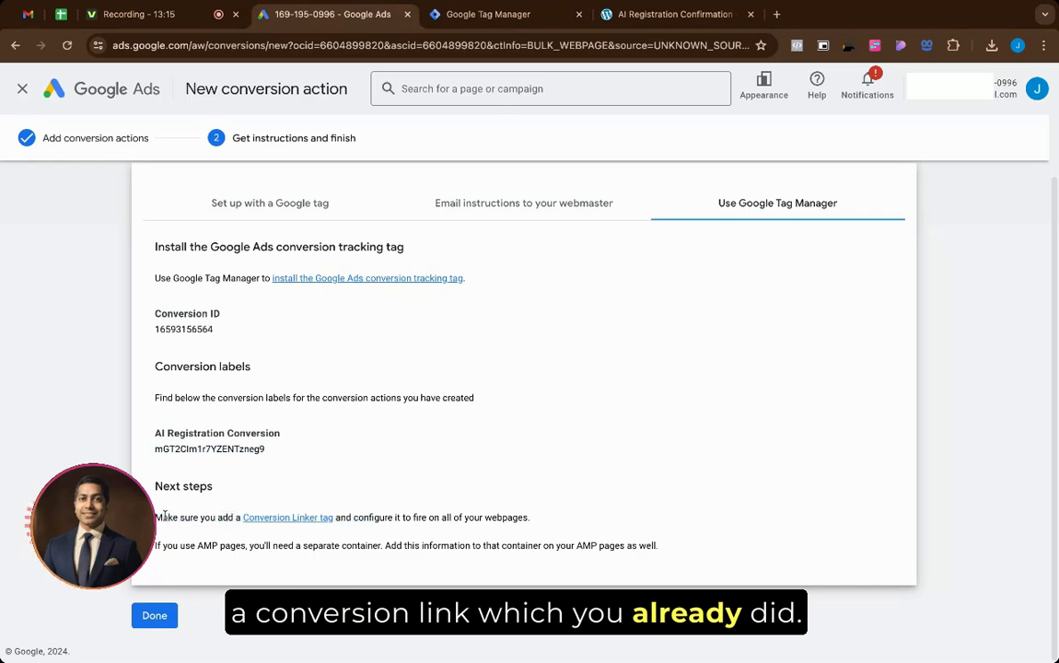
{"action": "left_click", "coordinate": [156, 616]}
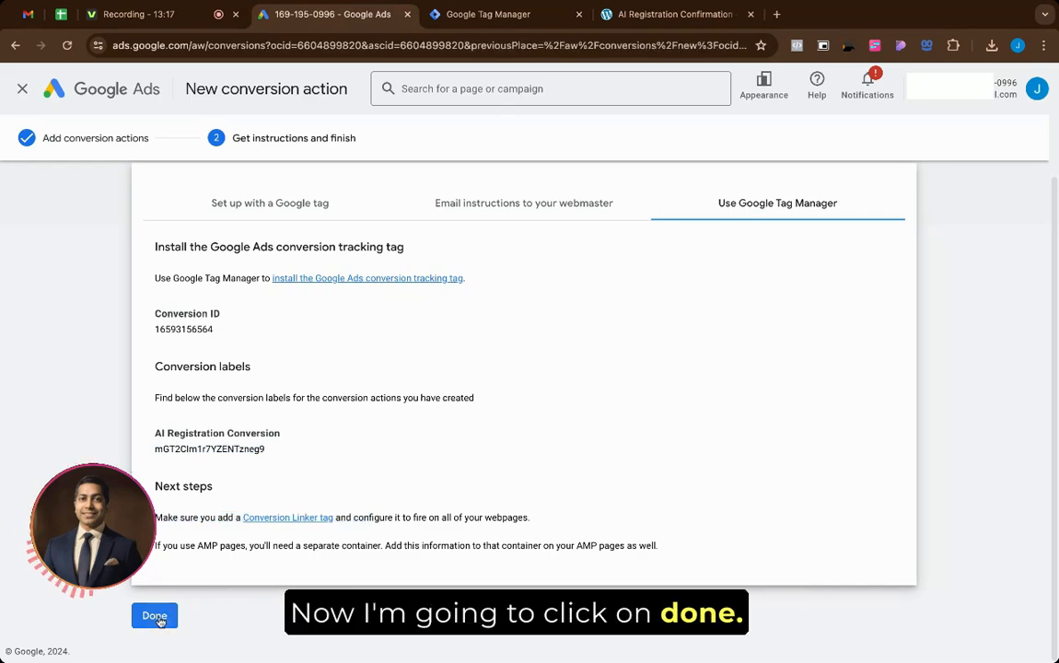